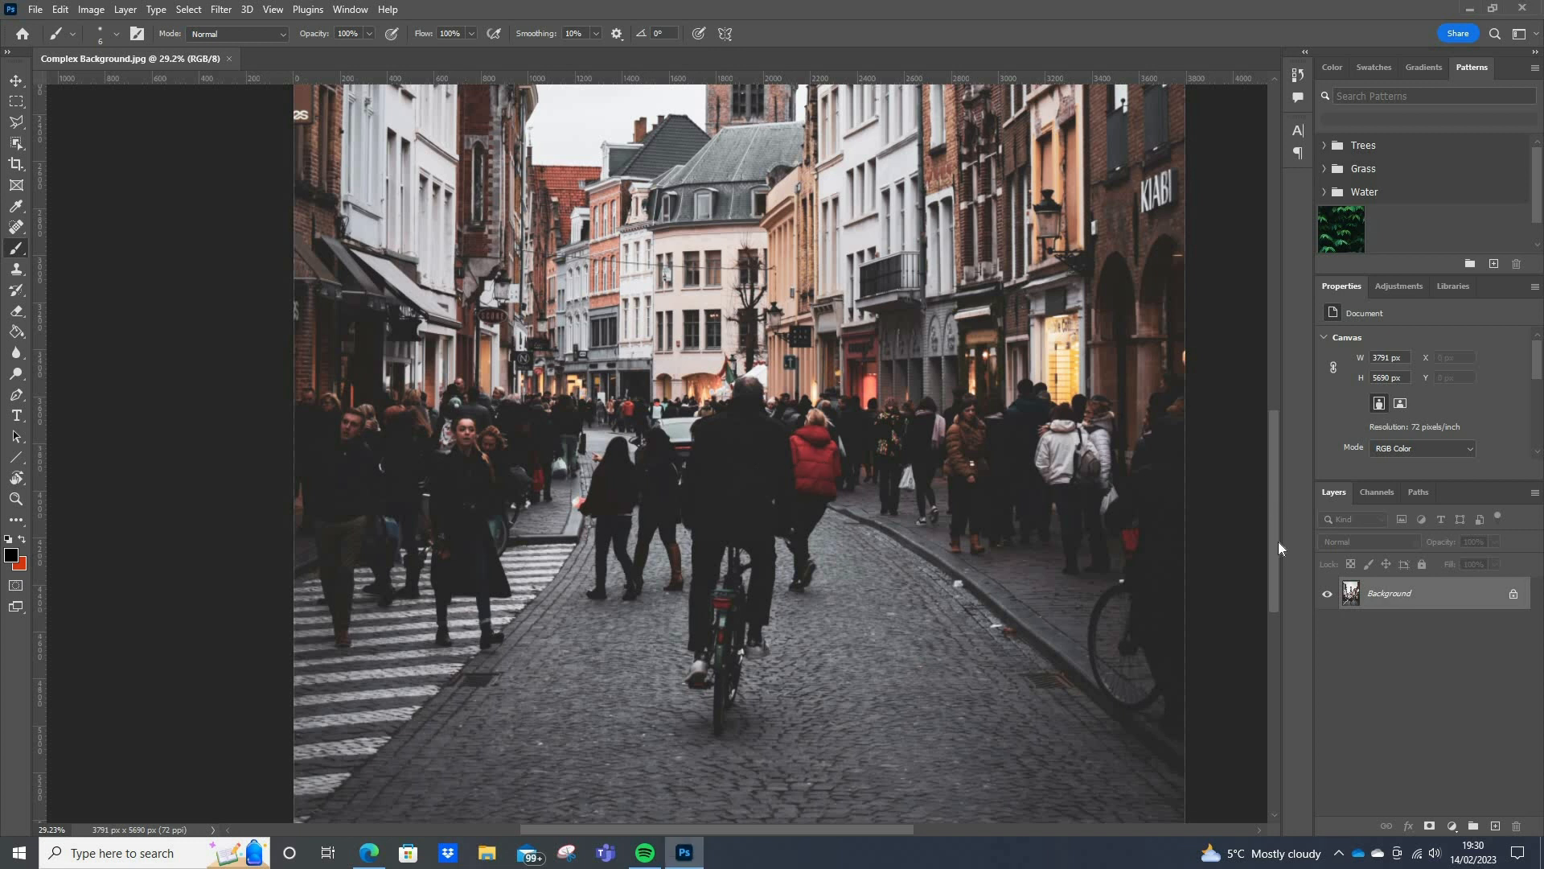
Unlock the background layer and select the cyclist with his bike using the Object Selection tool
mouse_move(1272, 541)
left_mouse_down()
mouse_move(1271, 562)
mouse_move(1271, 533)
left_mouse_up()
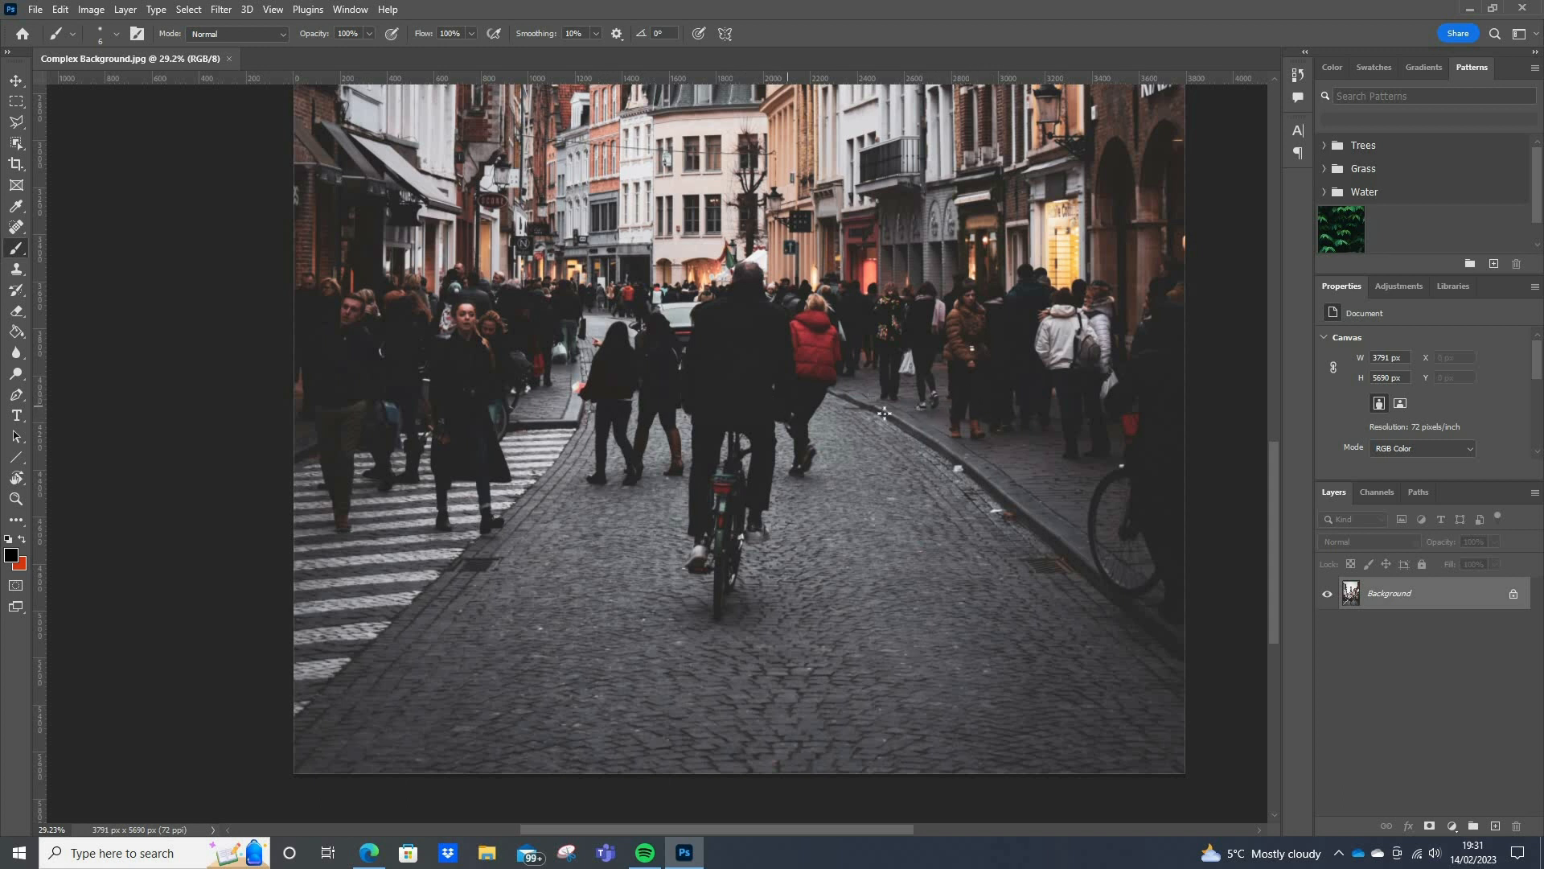
left_click(1513, 597)
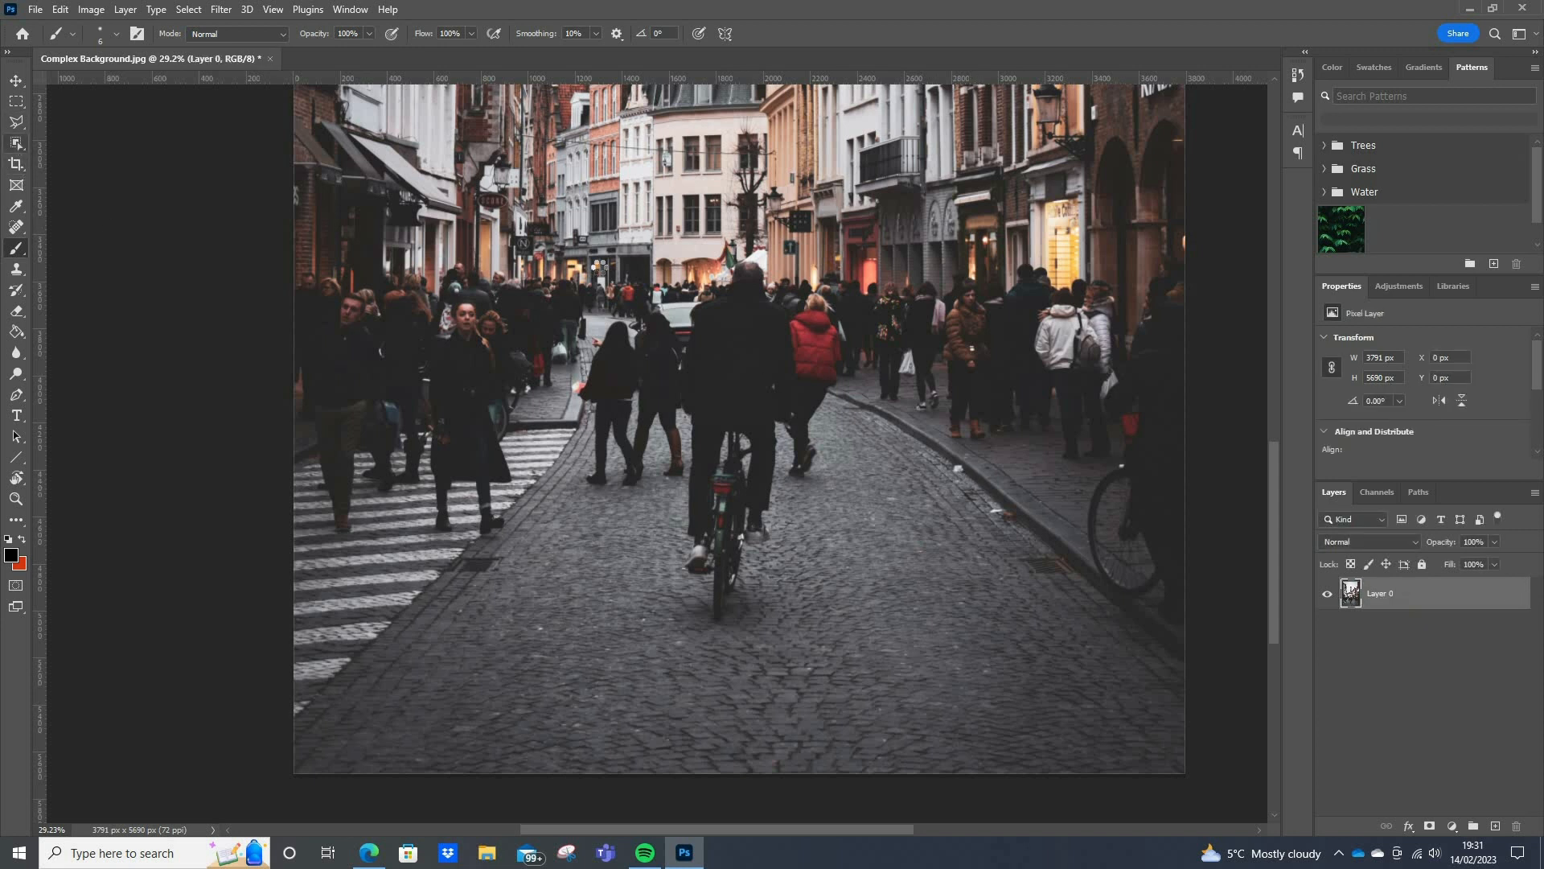
key("w")
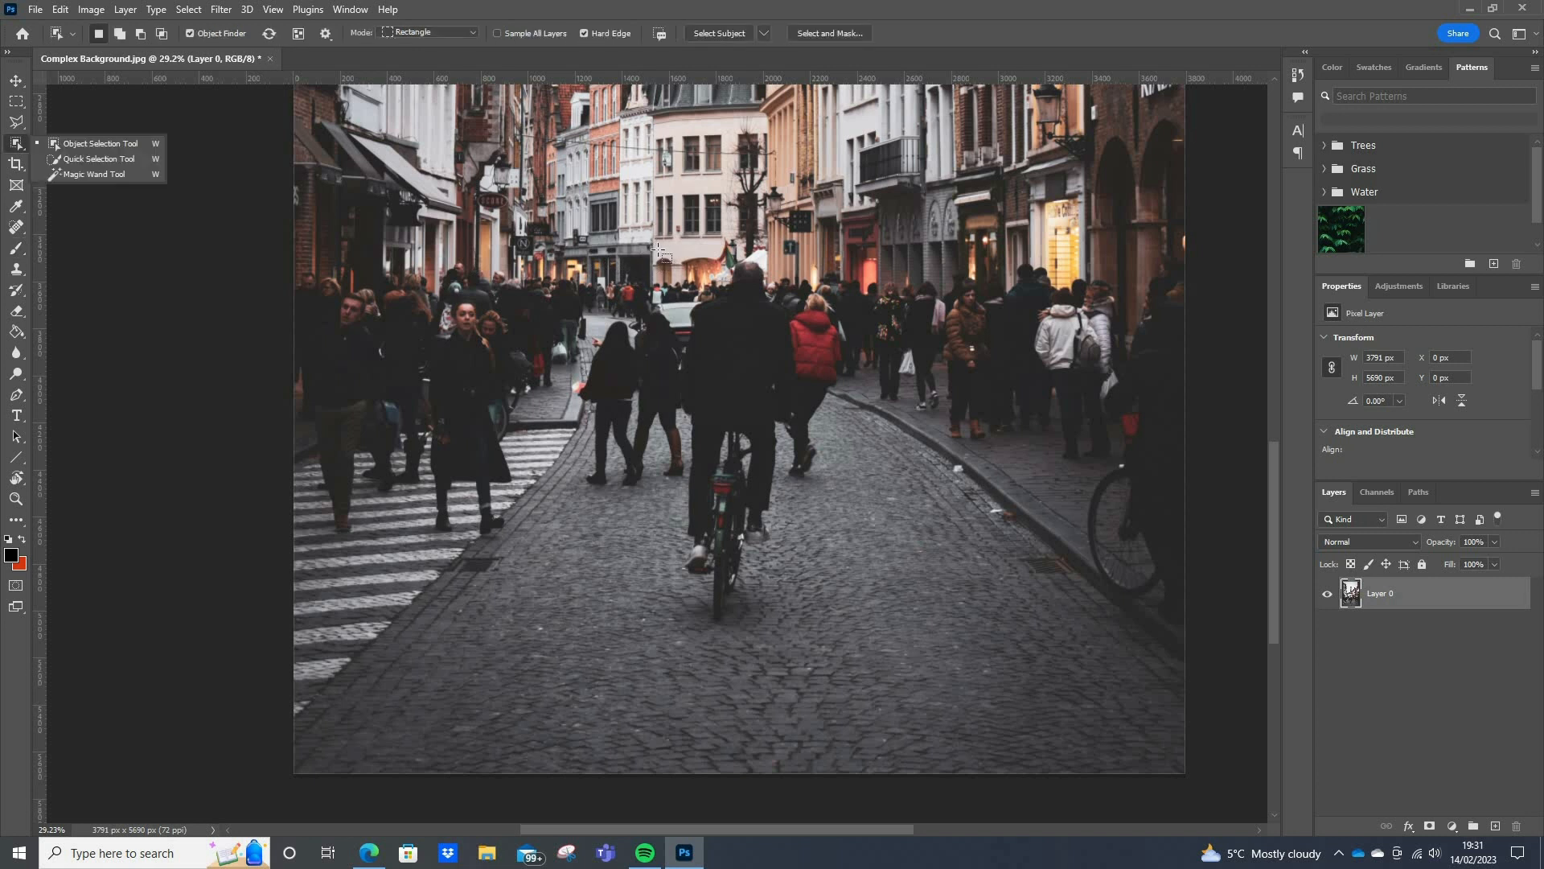
left_click(761, 313)
left_click_drag(668, 244, 808, 651)
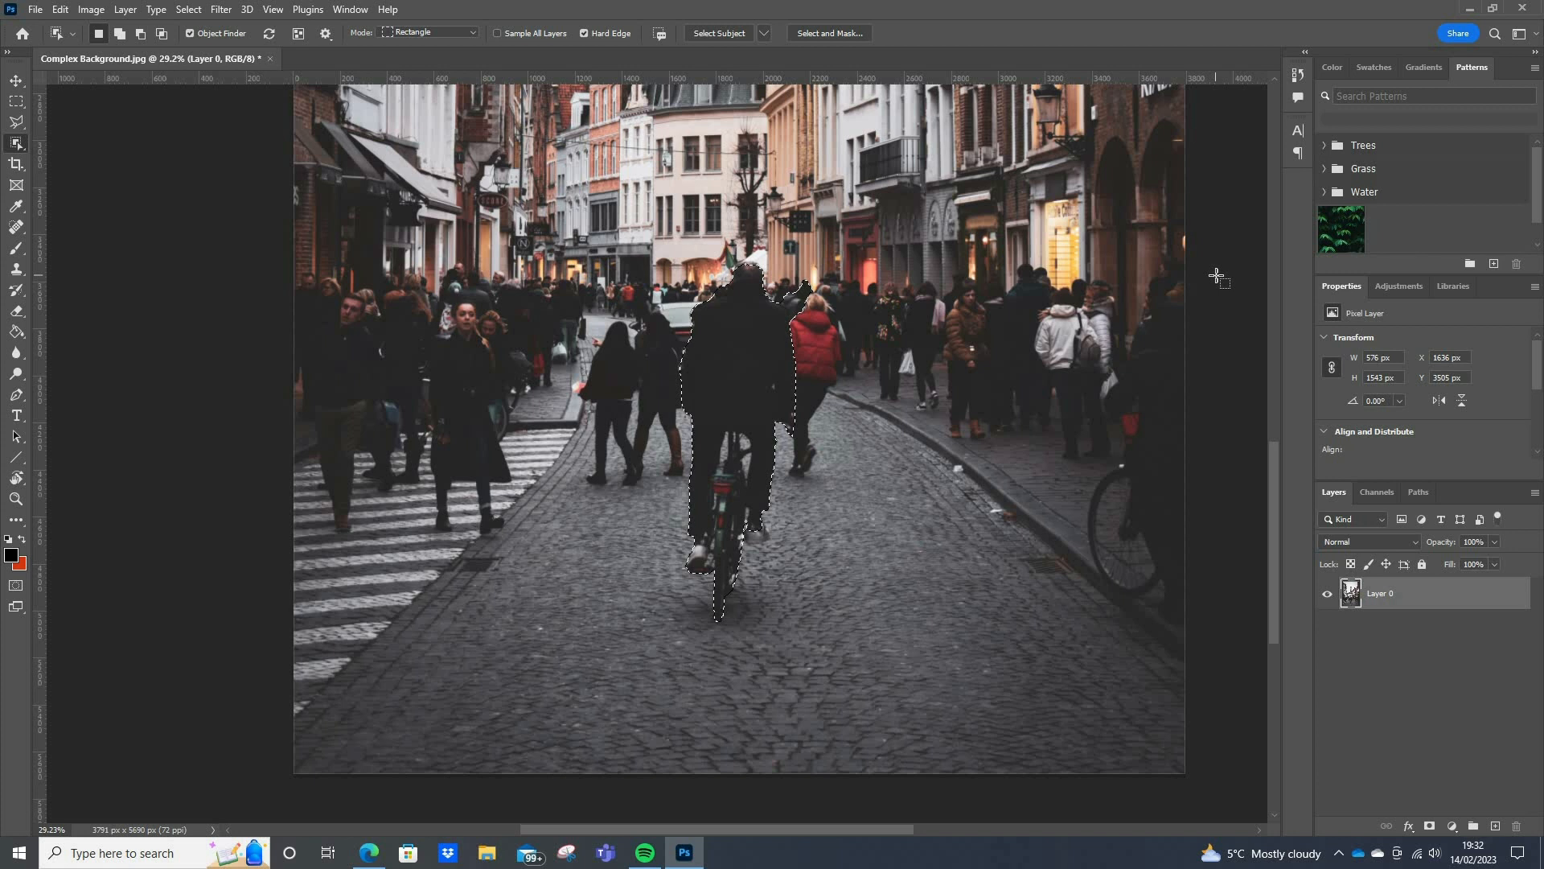
Show the cyclist selection as a Quick Mask and set up the Brush tool with a size of 95 px
key("q")
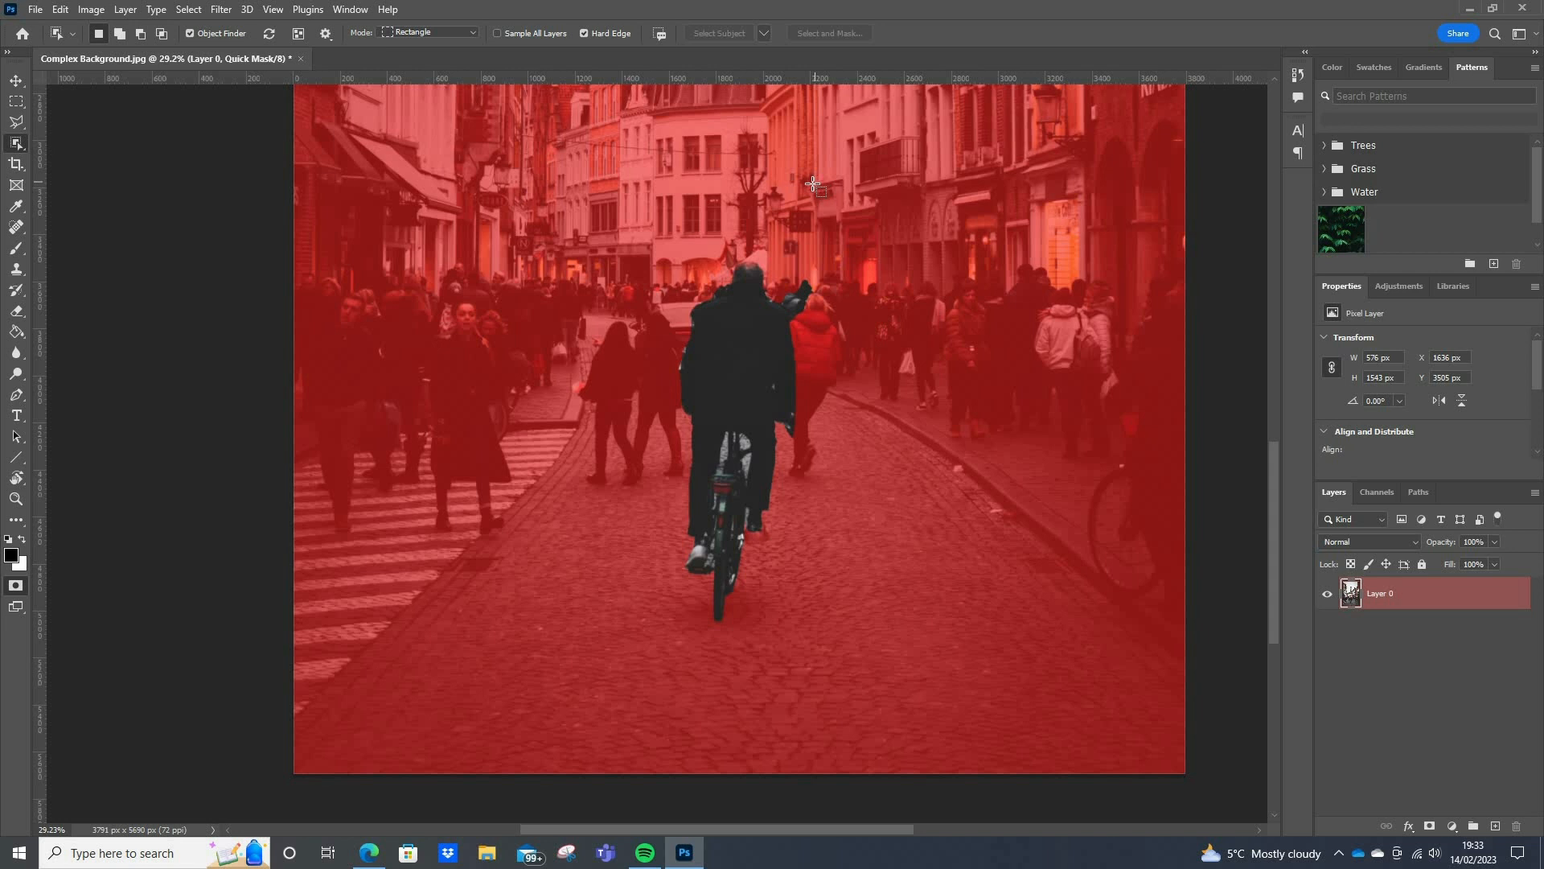
left_click(17, 81)
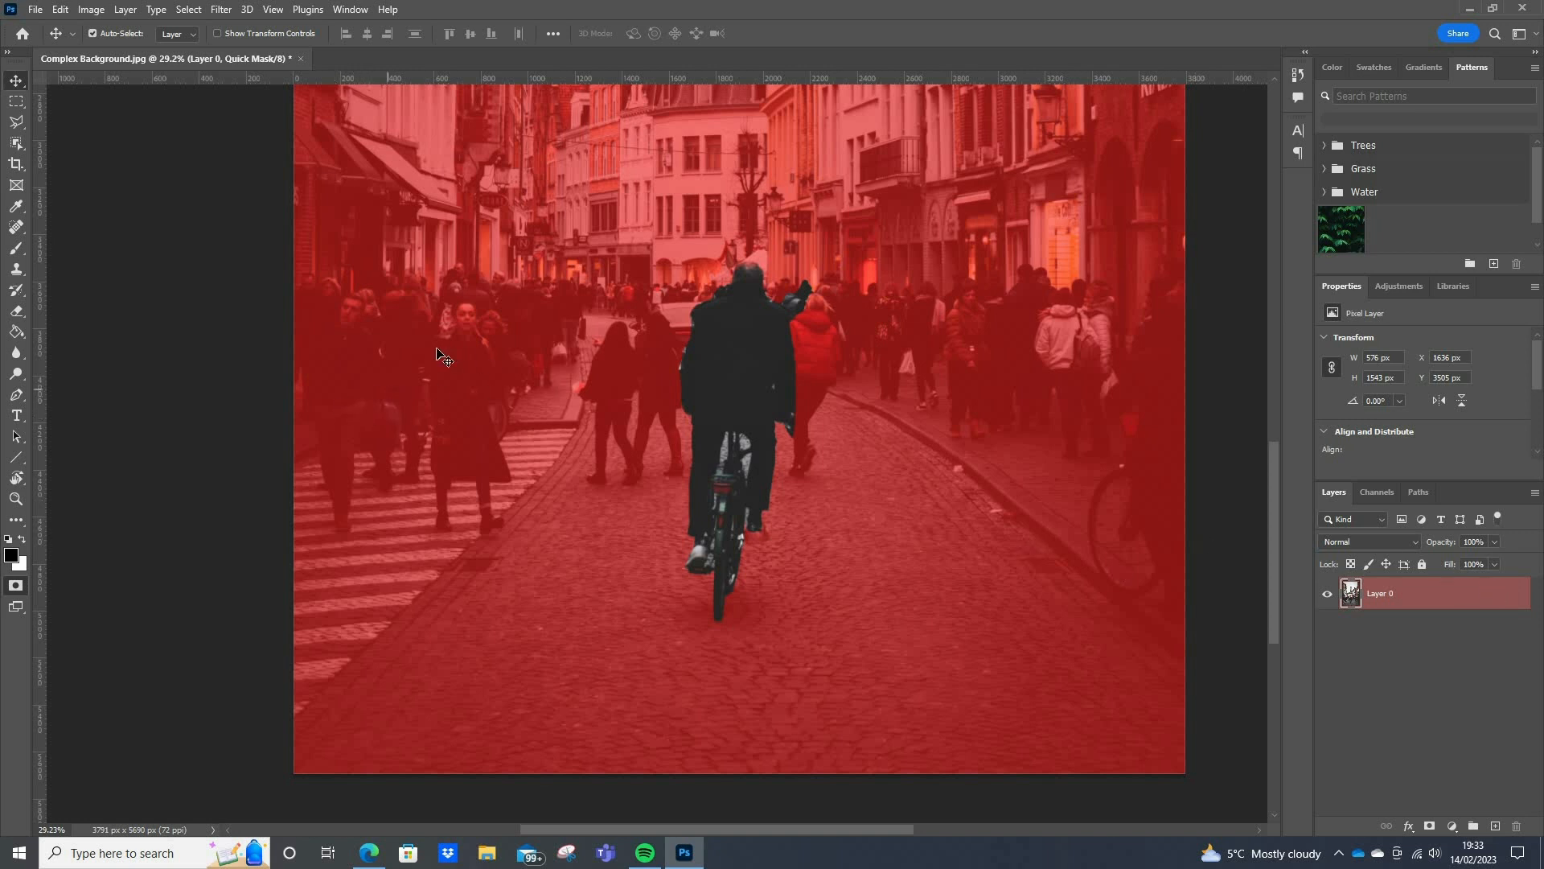
left_click(12, 253)
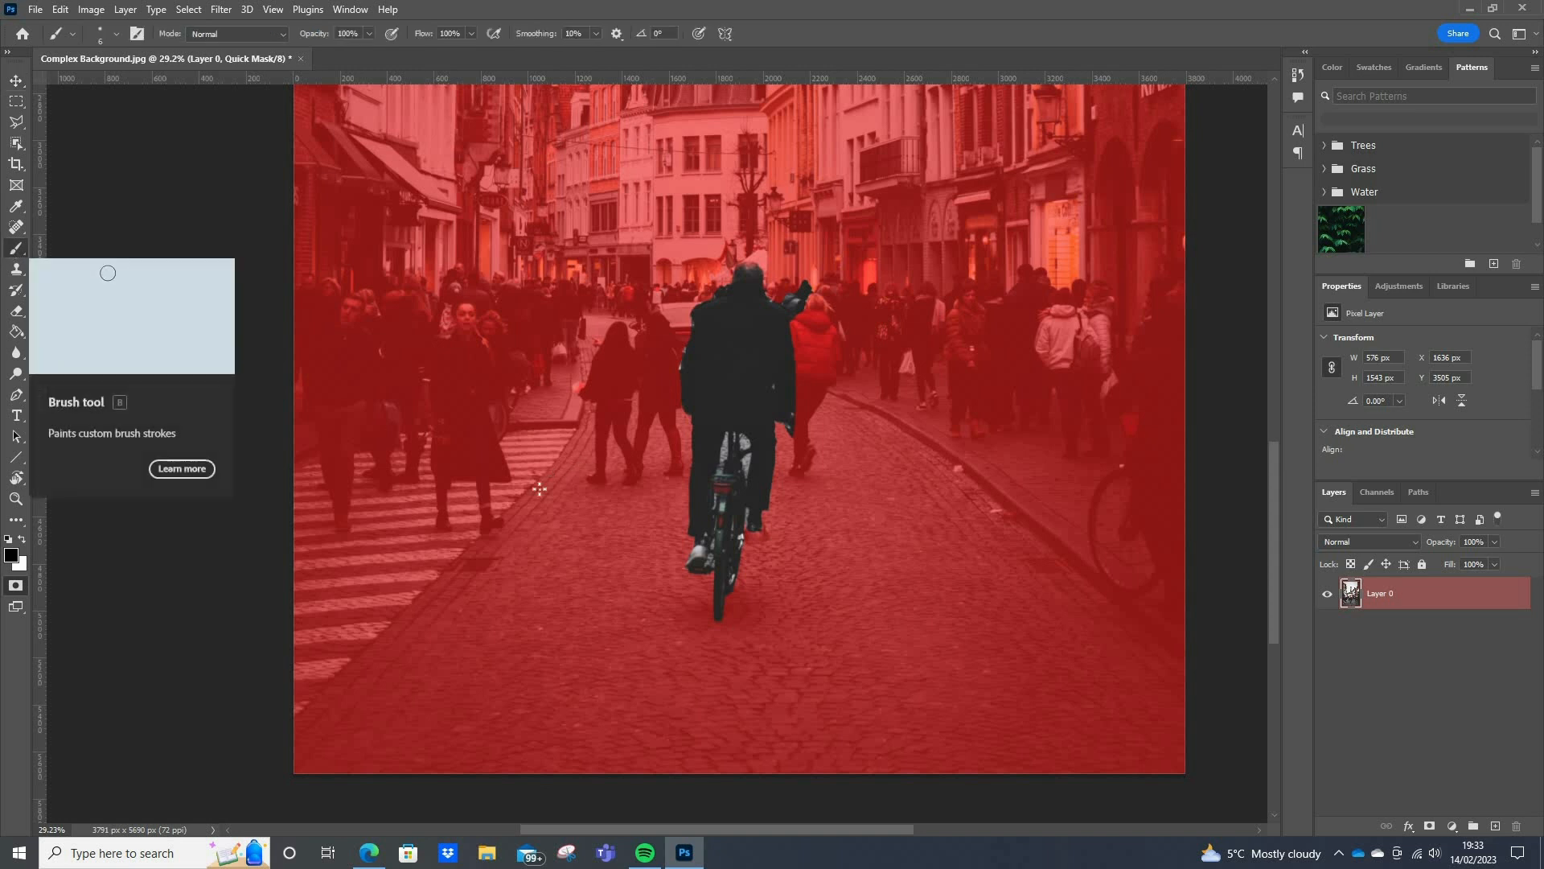
left_click_drag(534, 495, 695, 520)
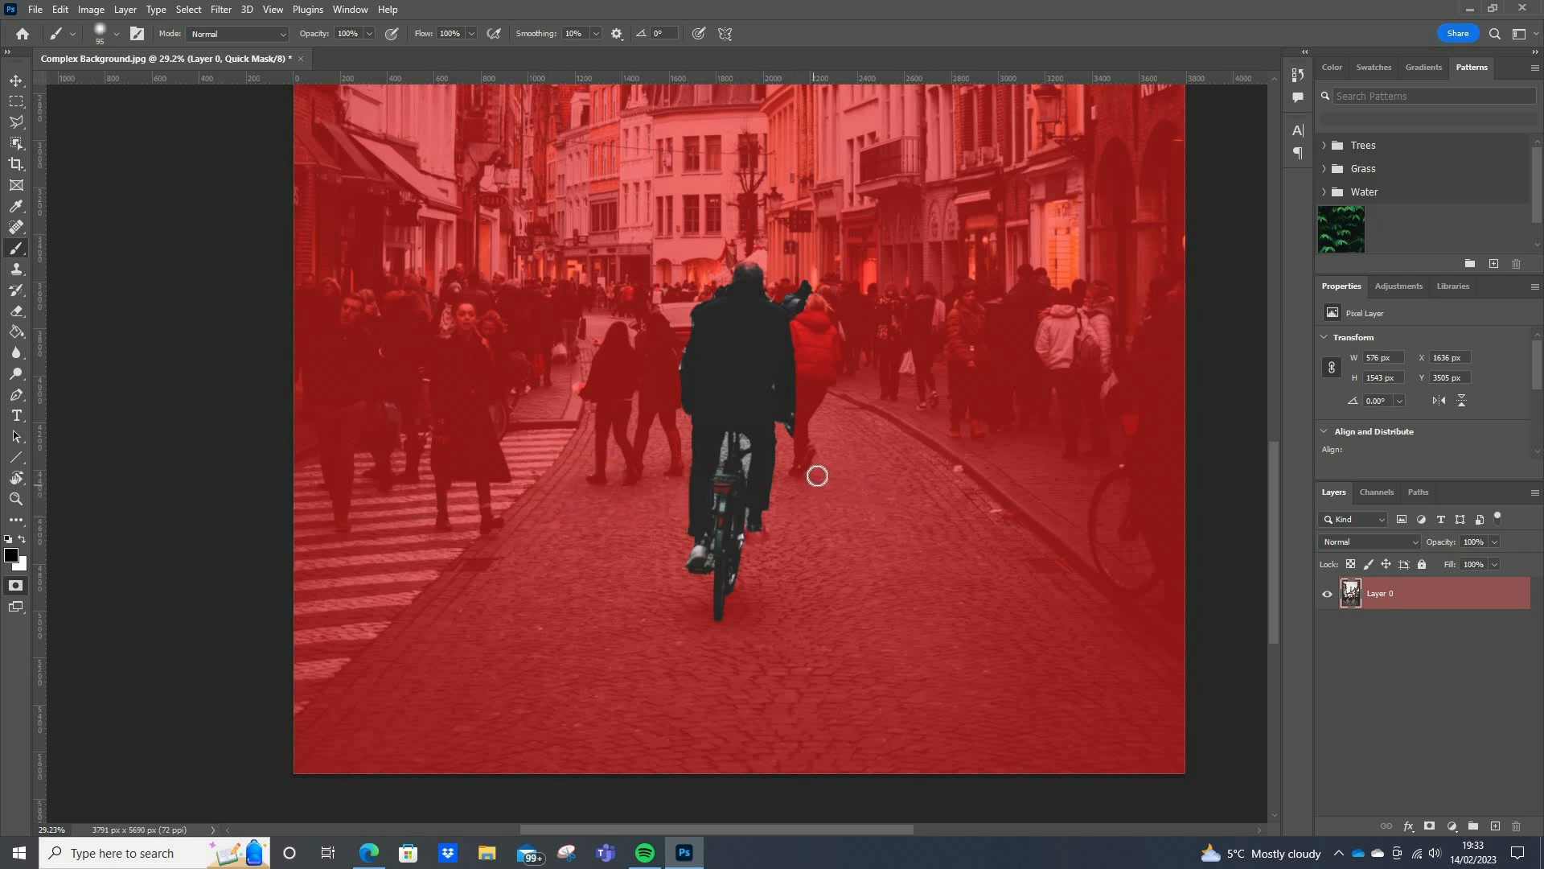
Paint the cyclist's right shoe back into the selection with a smaller white brush
scroll(818, 469, "up", 2, "alt")
scroll(818, 469, "up", 3, "alt")
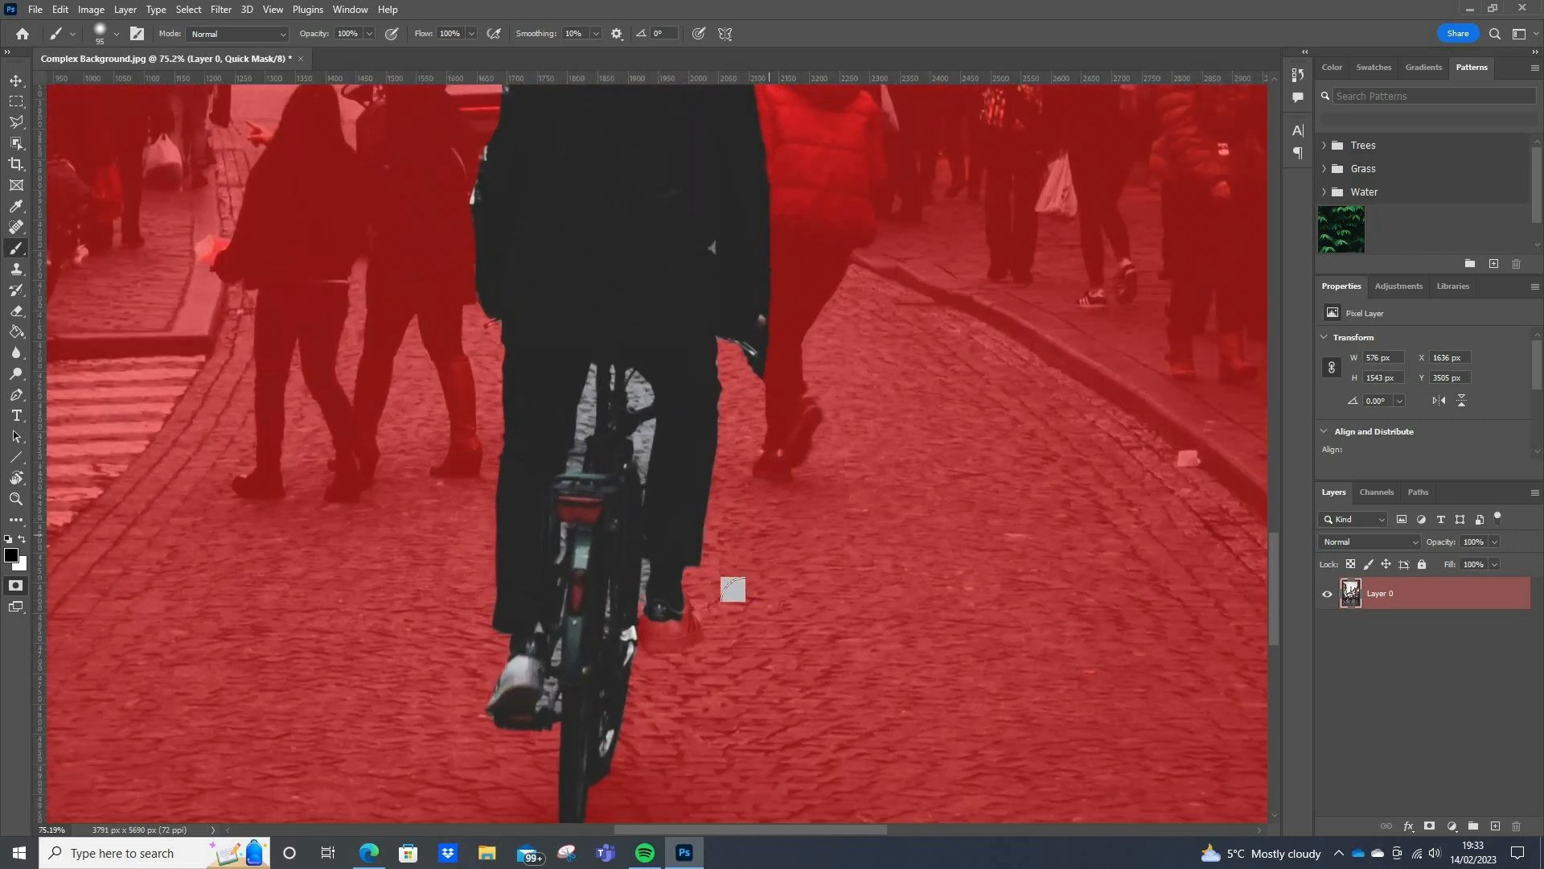
scroll(650, 653, "up", 3, "alt")
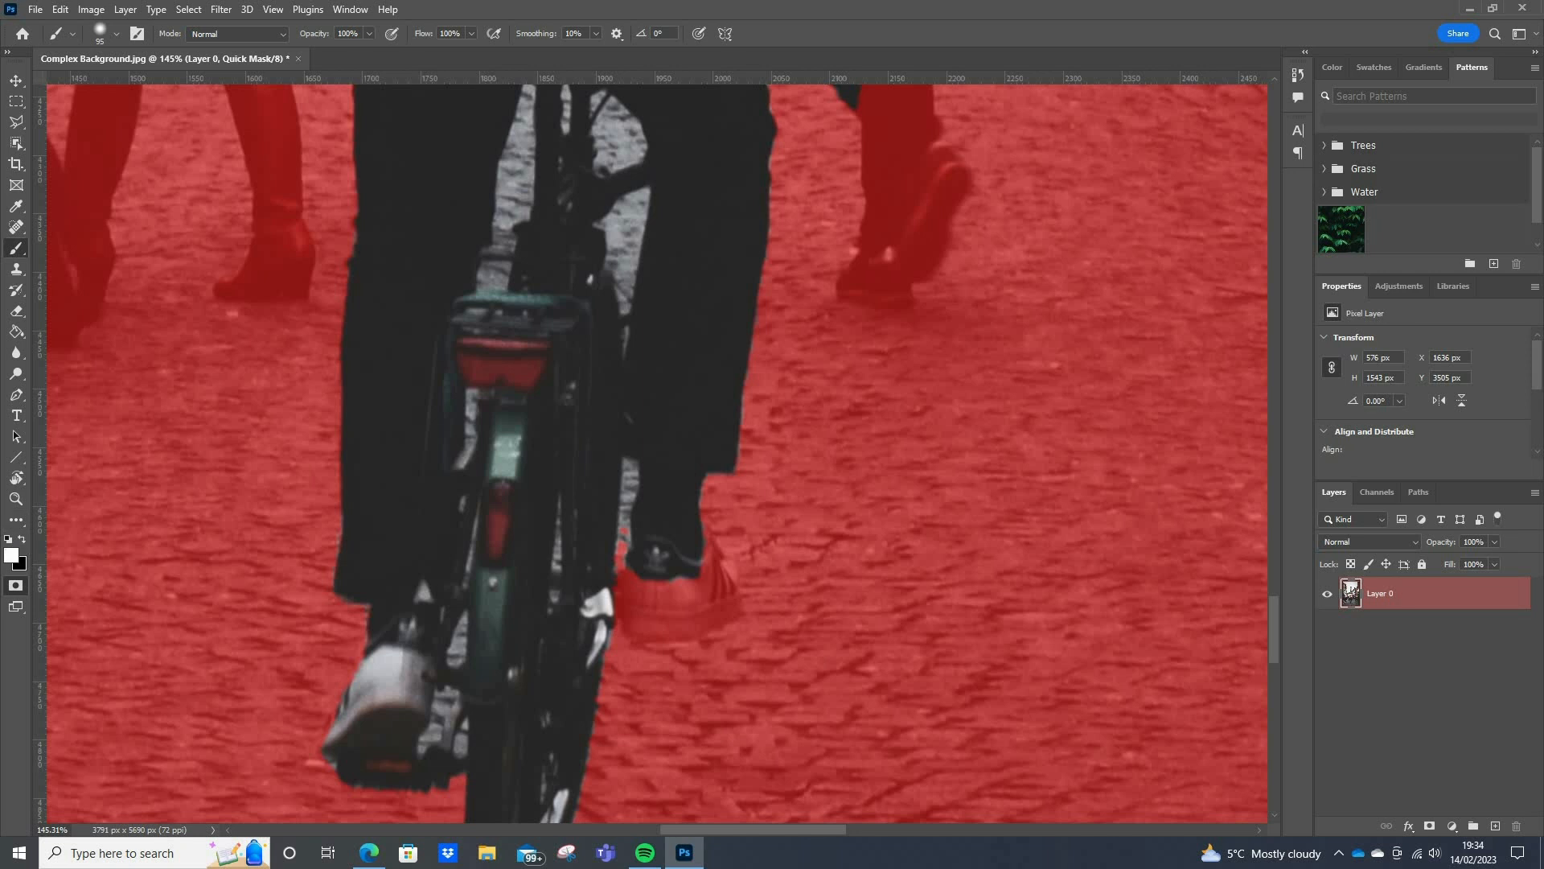
scroll(698, 603, "up", 4)
mouse_move(696, 604)
left_mouse_down()
mouse_move(645, 616)
mouse_move(632, 552)
left_mouse_up()
left_click(678, 607)
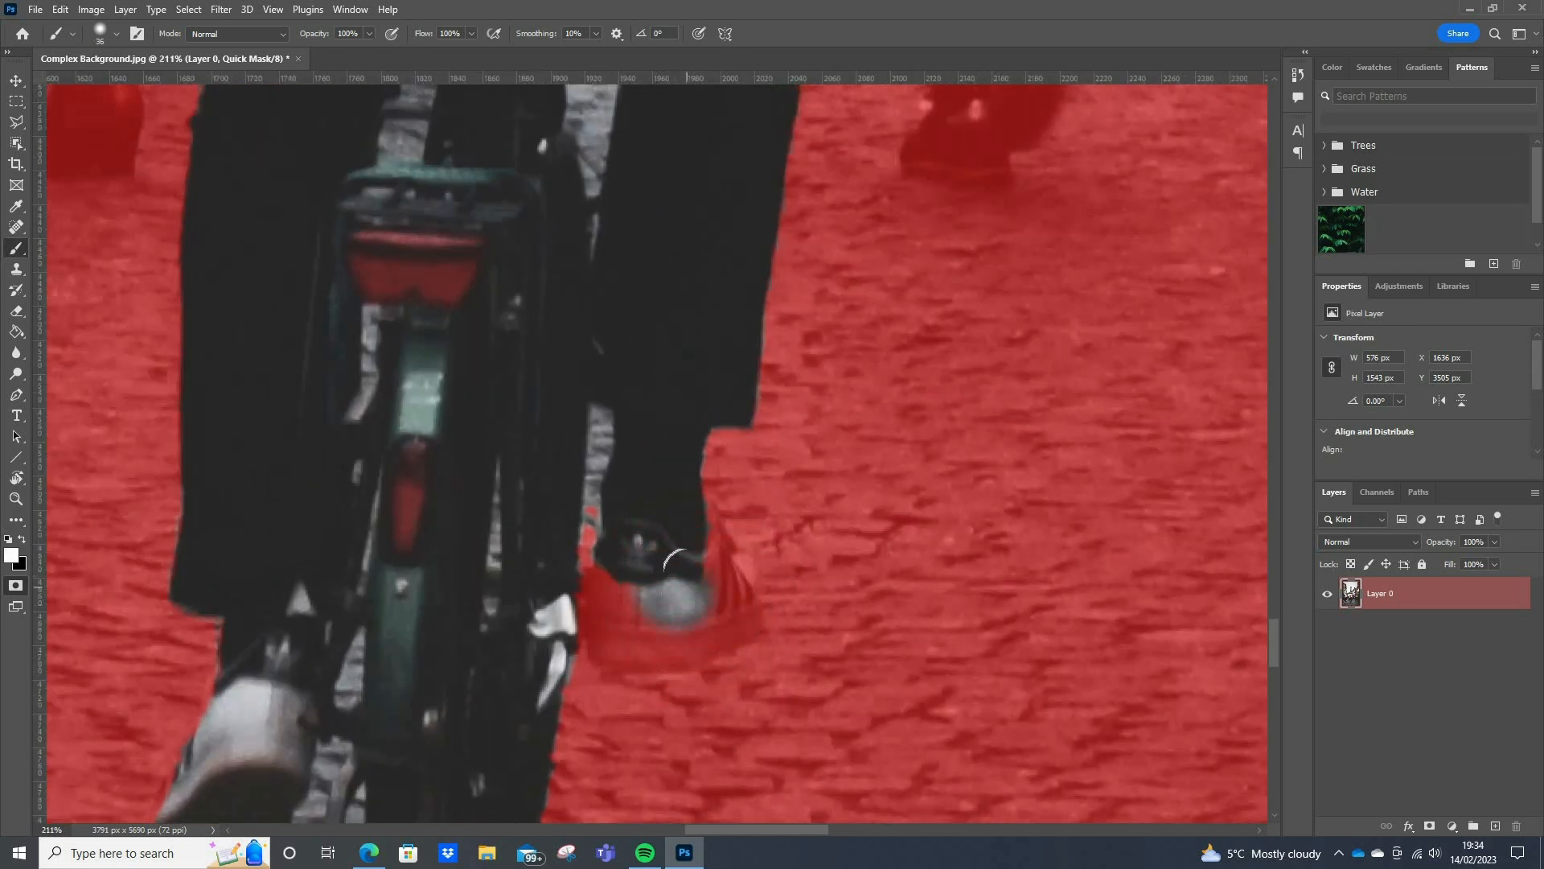
mouse_move(659, 623)
left_mouse_down()
mouse_move(680, 635)
mouse_move(619, 587)
left_mouse_up()
left_click_drag(698, 624, 643, 639)
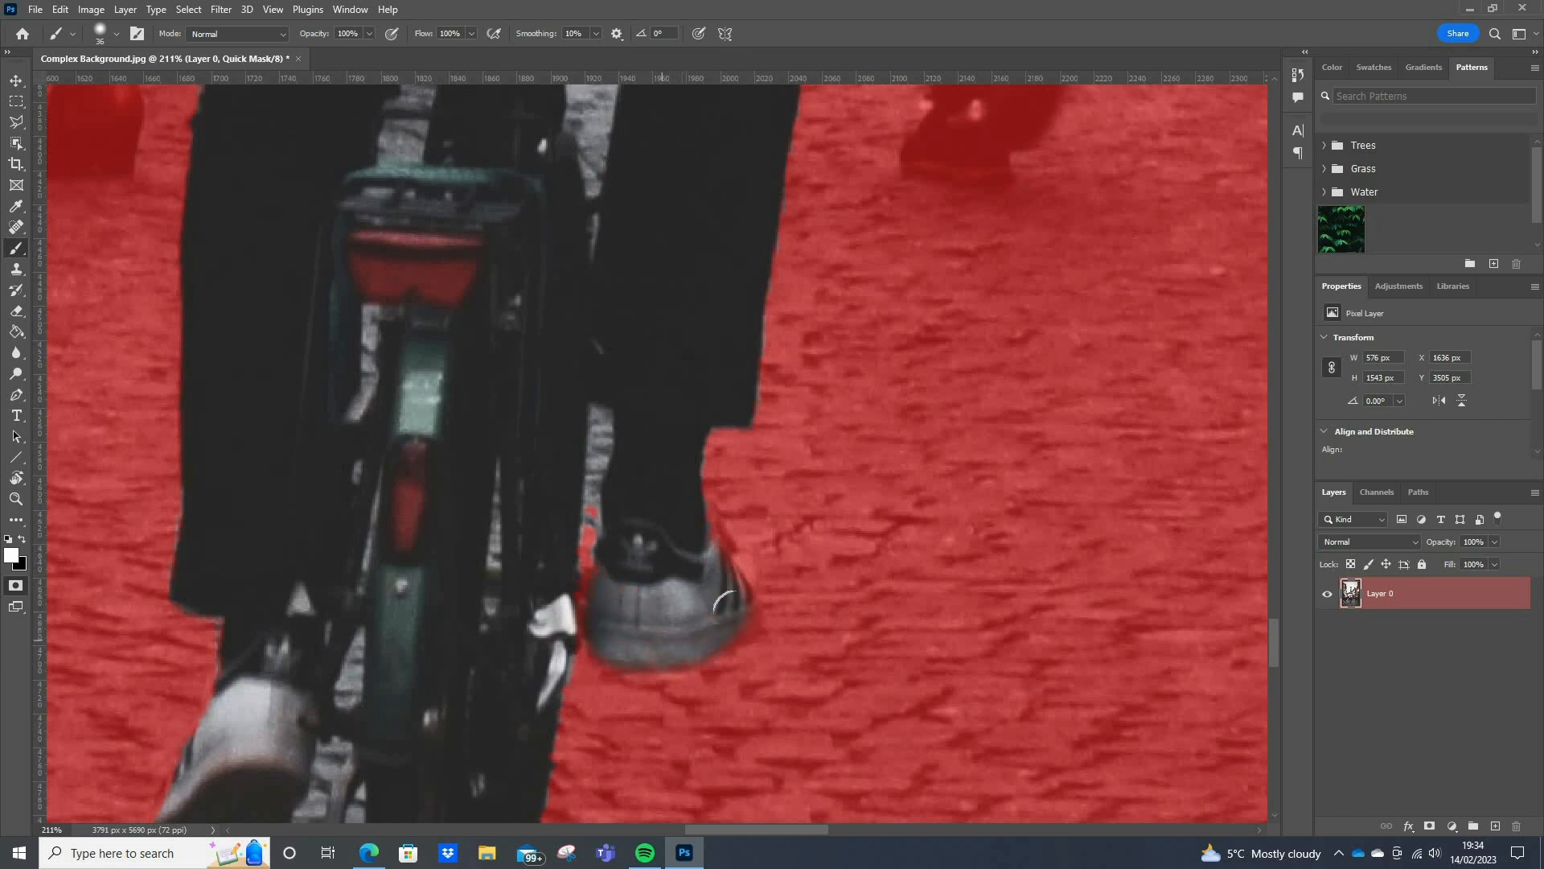
left_click_drag(708, 573, 717, 593)
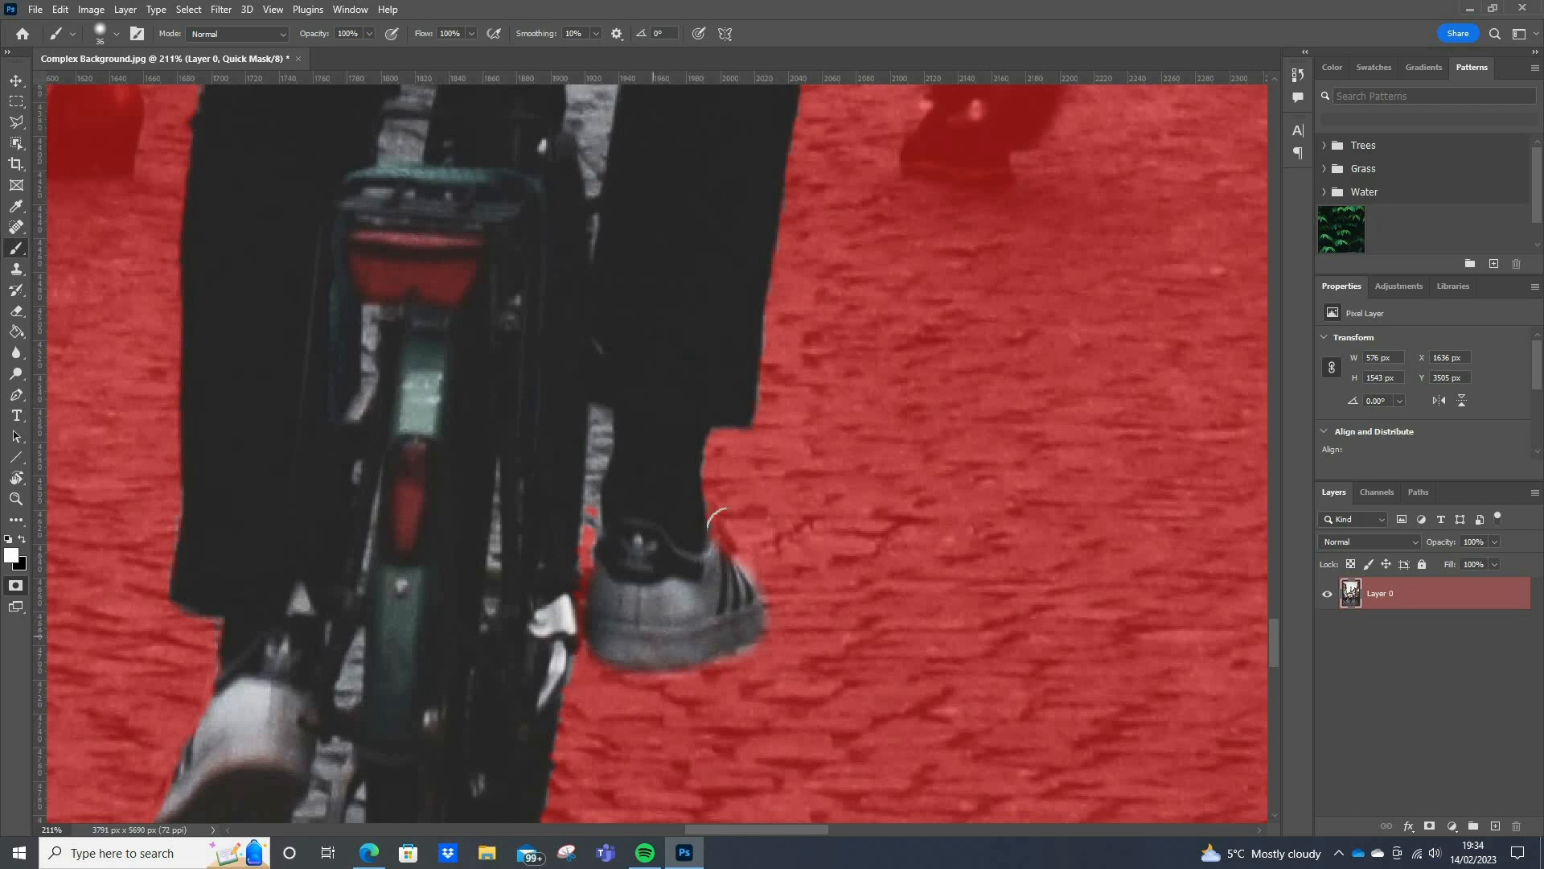
Mask out the strip of road between the bike and the cyclist's right ankle with an 11 px black brush
scroll(724, 514, "up", 3)
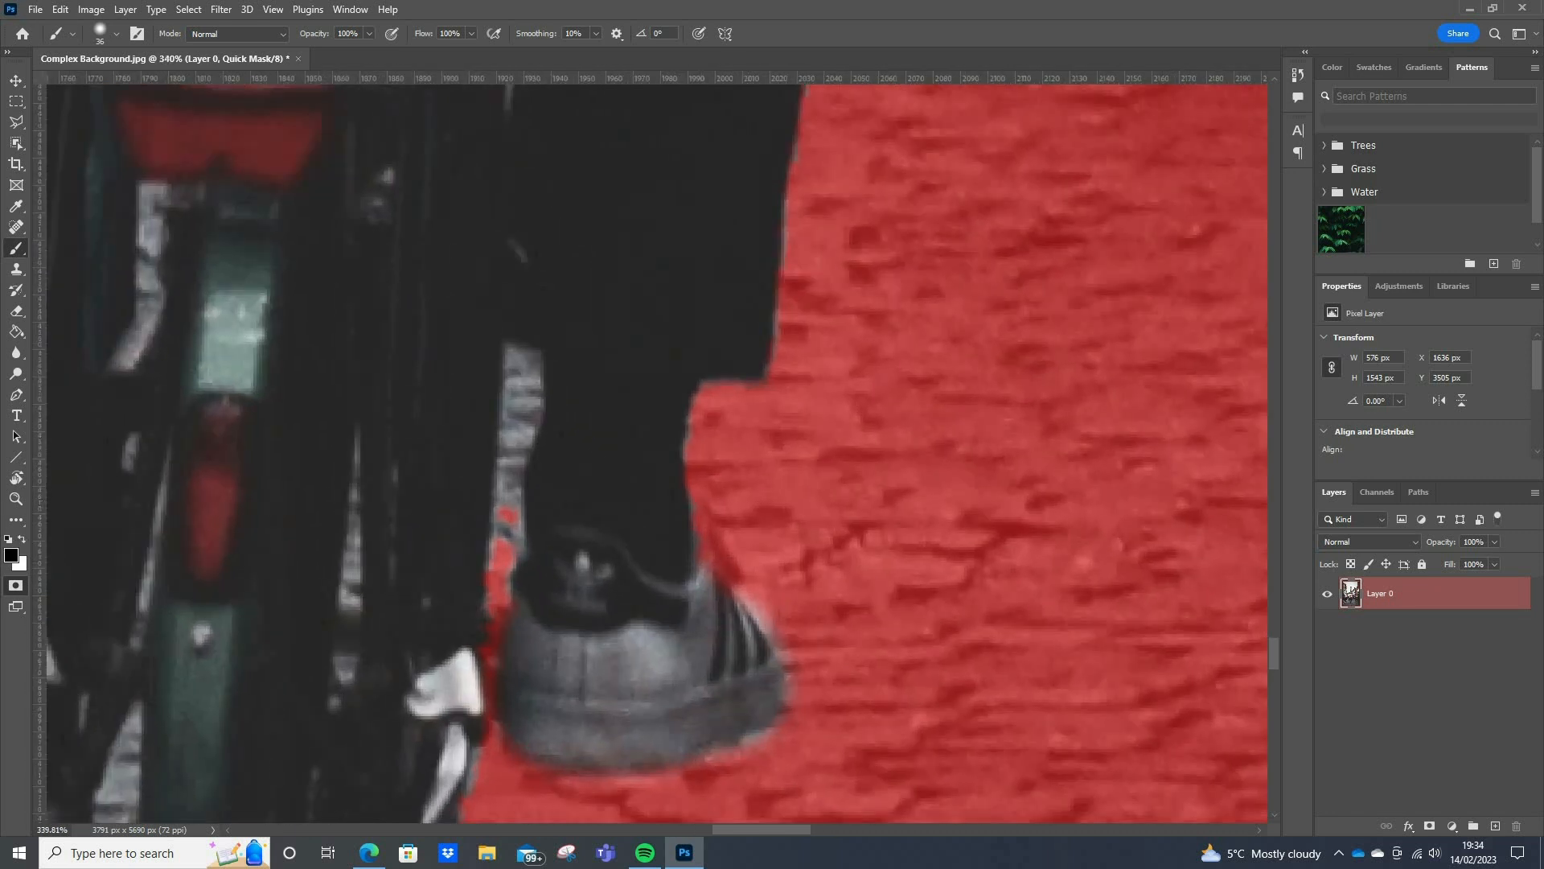
left_click_drag(746, 499, 703, 501)
scroll(793, 702, "down", 2)
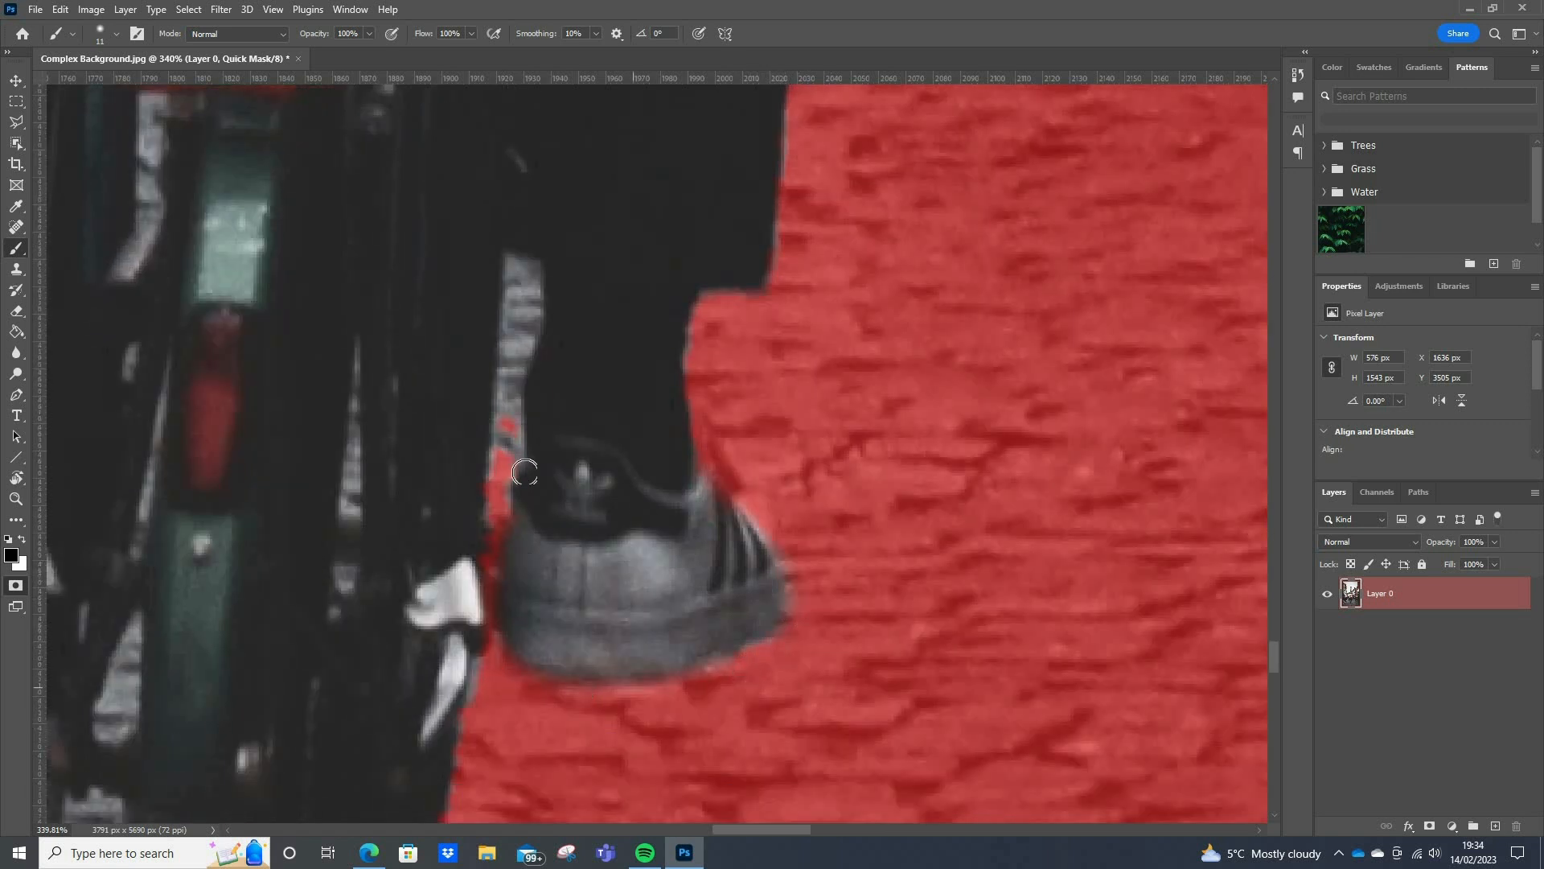
scroll(521, 418, "up", 2)
mouse_move(519, 400)
left_mouse_down()
mouse_move(515, 378)
mouse_move(524, 420)
mouse_move(530, 372)
left_mouse_up()
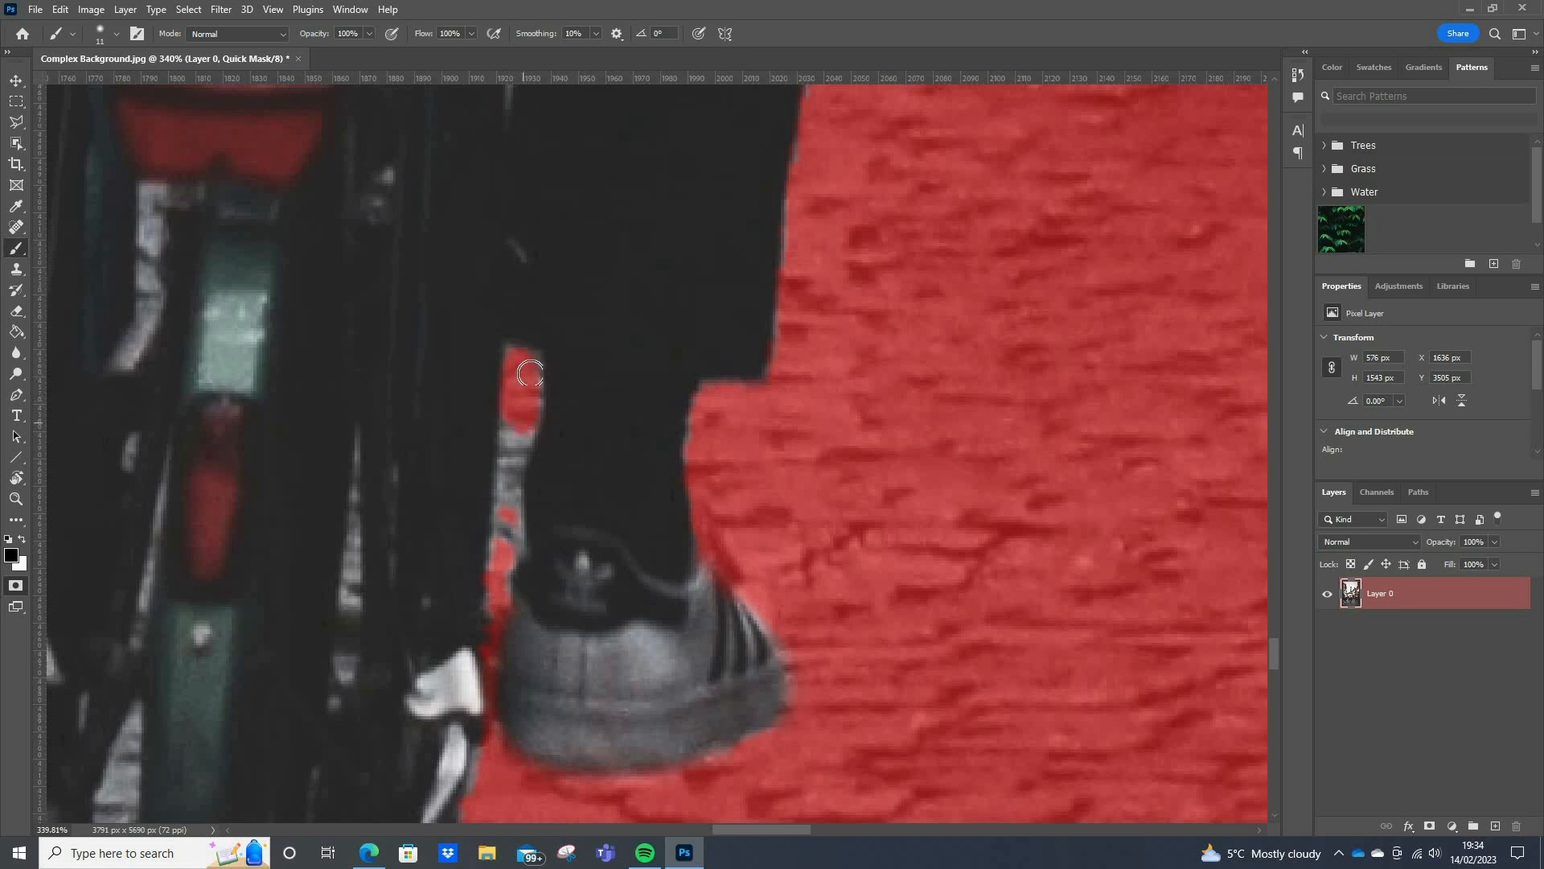
left_click_drag(508, 462, 527, 420)
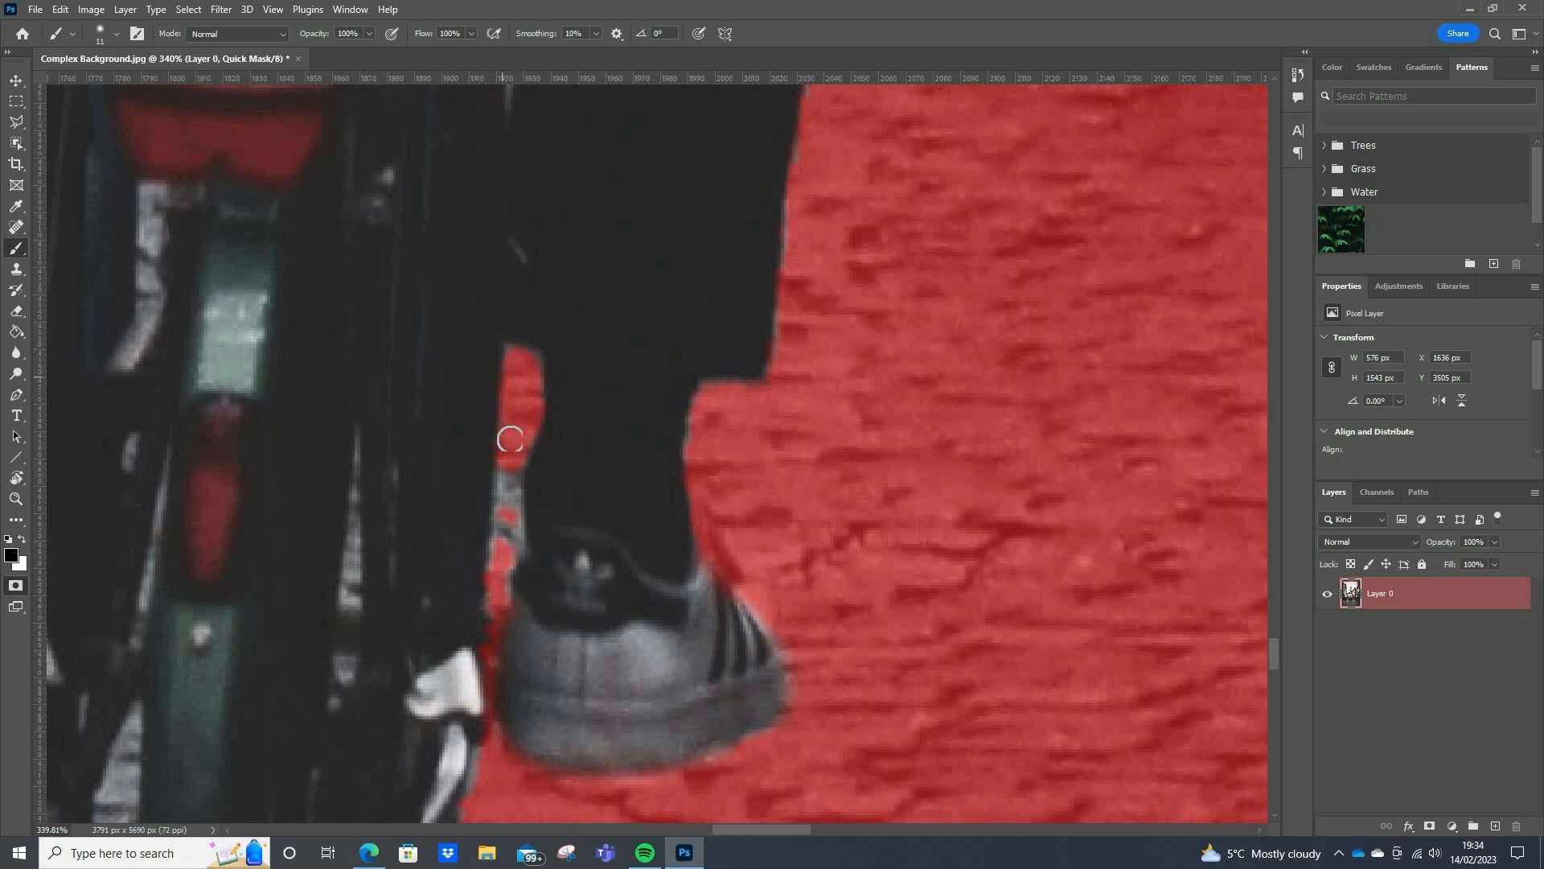
scroll(510, 439, "down", 2)
left_click_drag(509, 451, 505, 488)
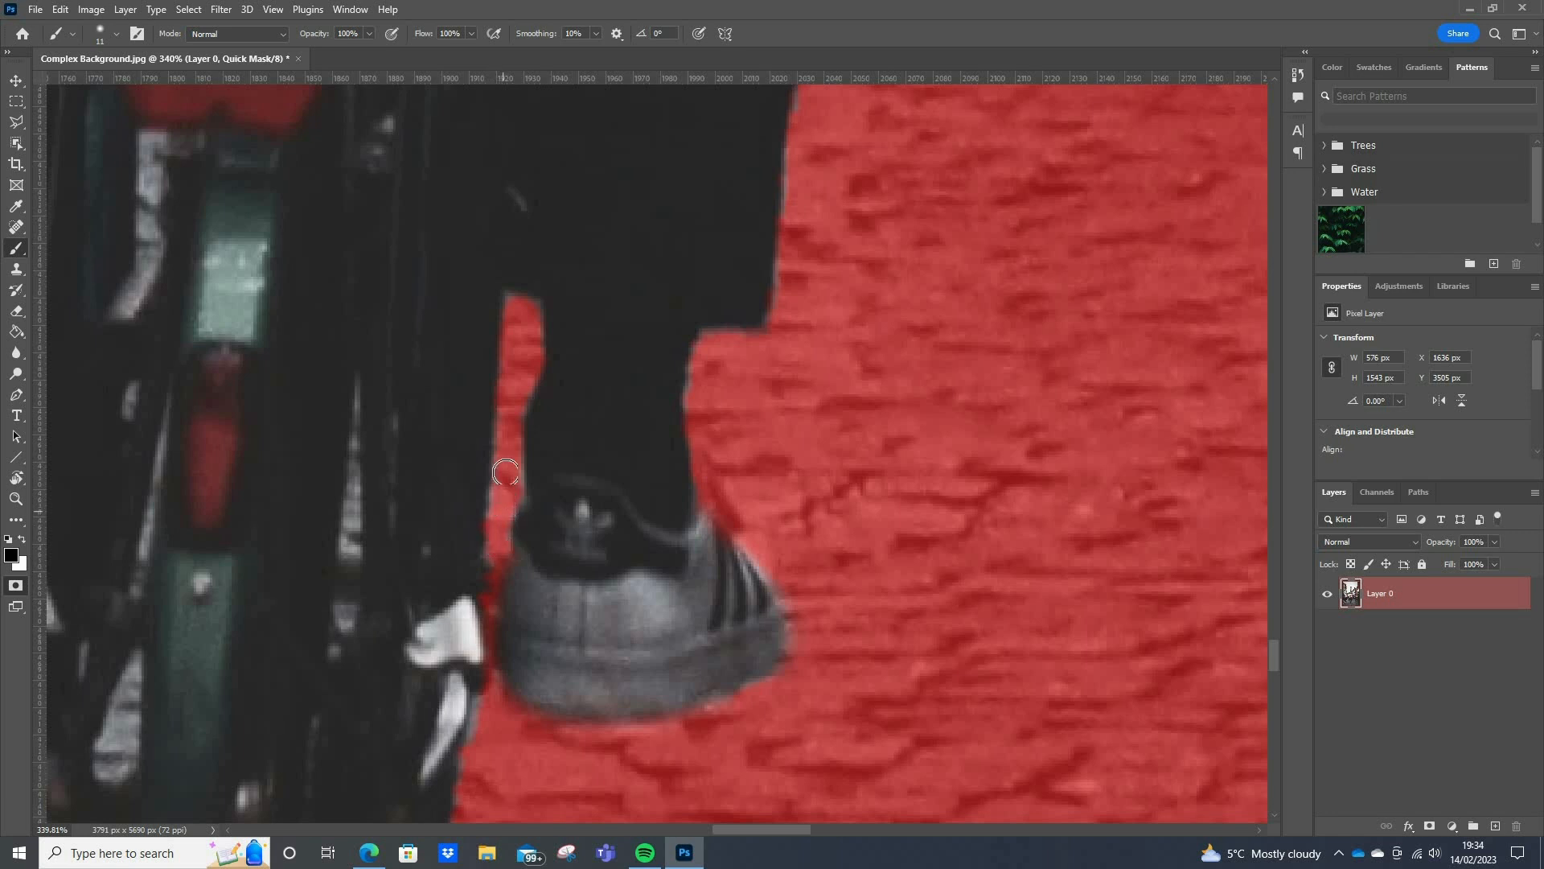
Mask out the leftover background along the right trouser edge and beside the coat's right lower corner in black
scroll(775, 437, "down", 3)
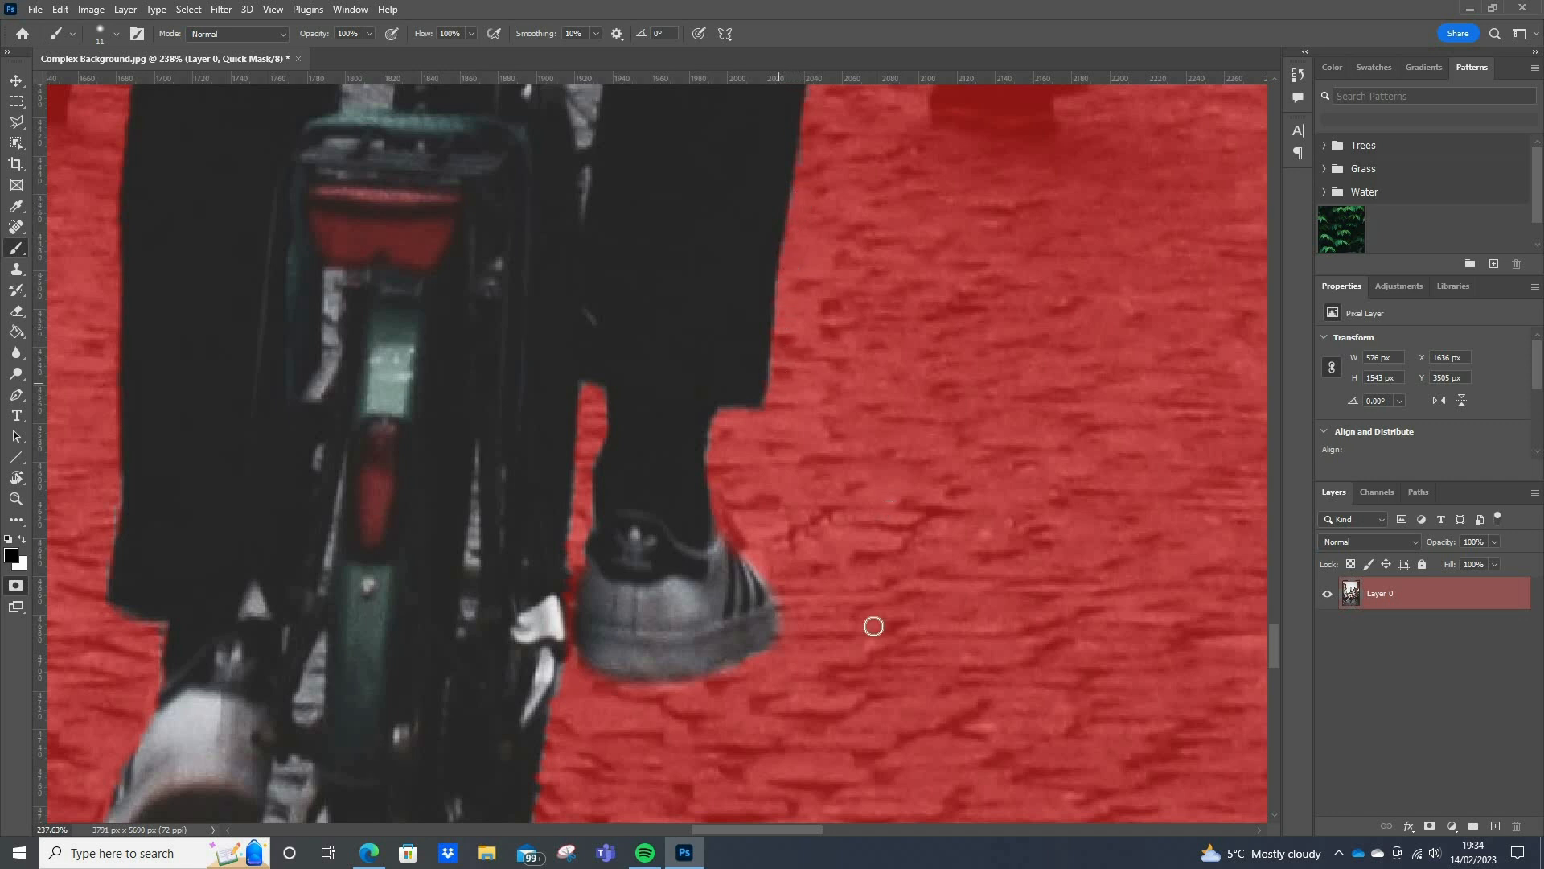
scroll(803, 435, "up", 8)
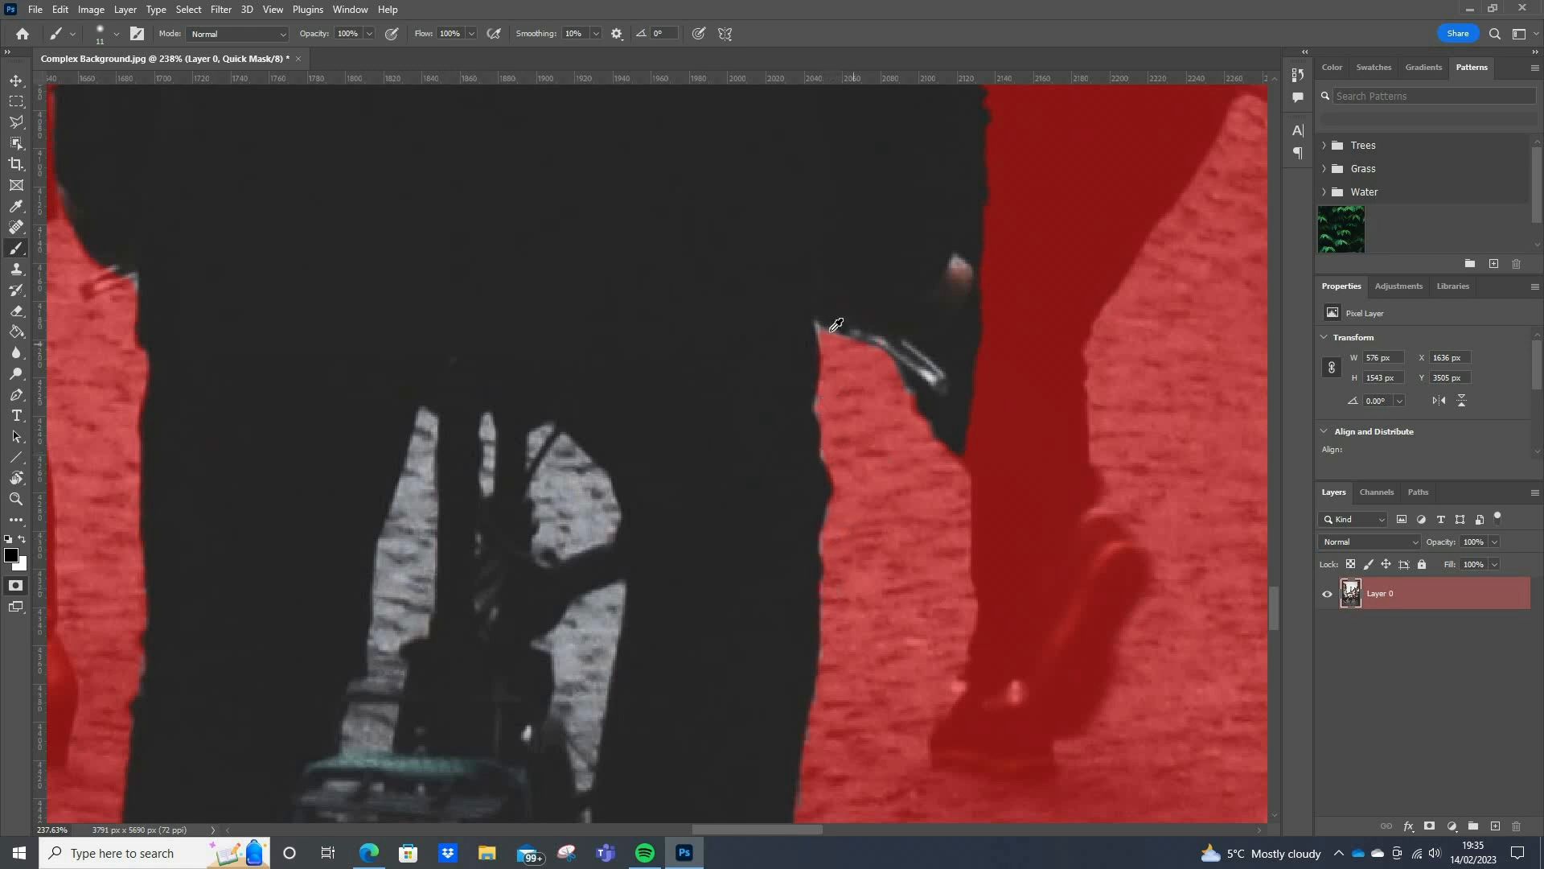
scroll(831, 330, "up", 4)
left_click_drag(820, 343, 815, 346)
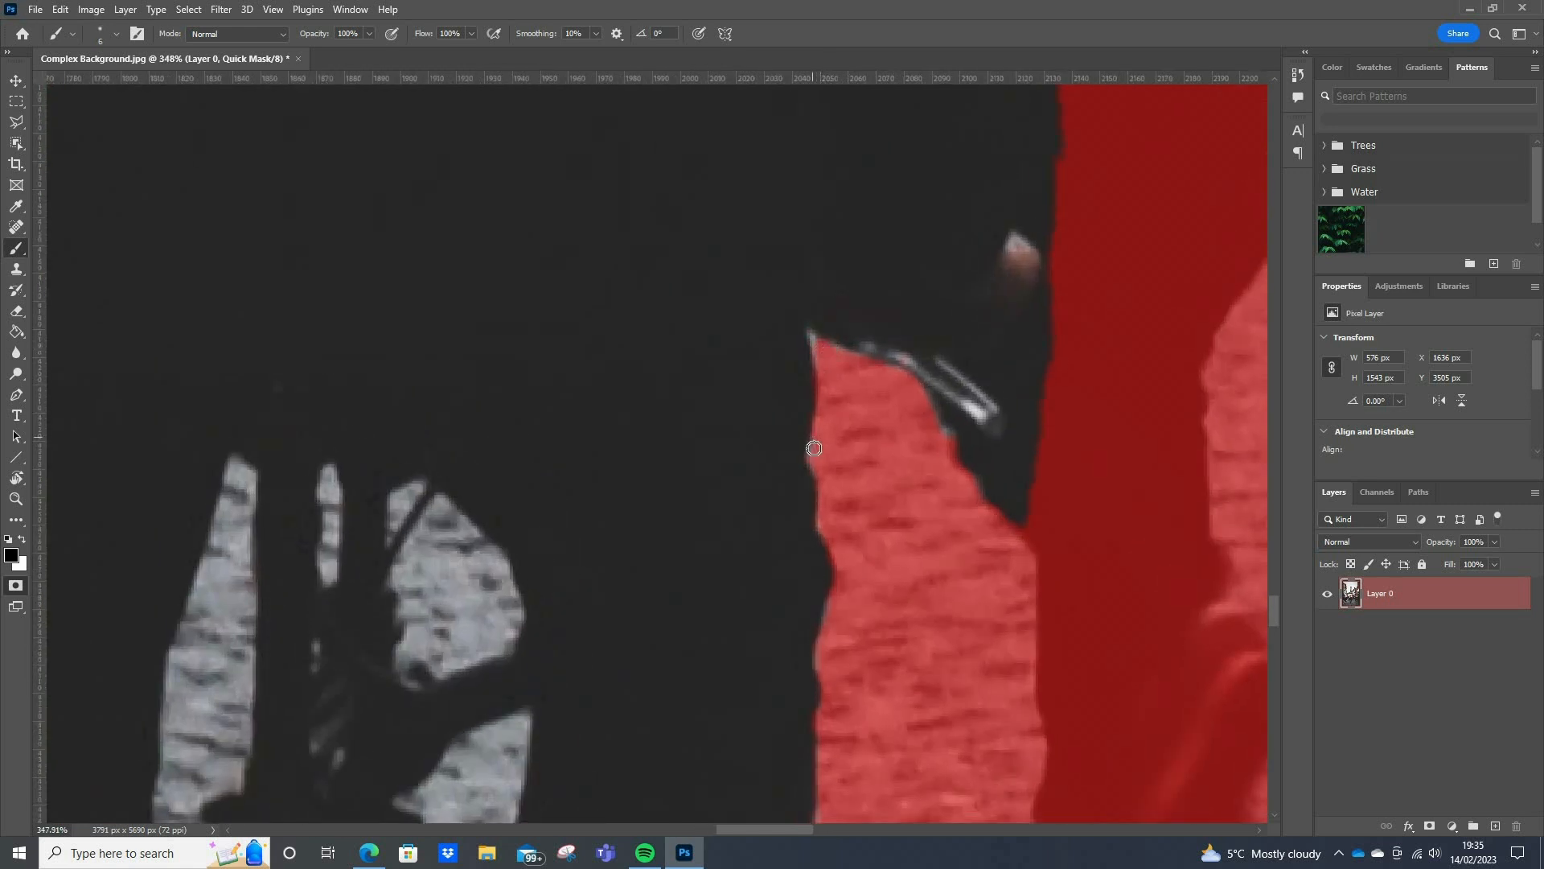
scroll(1116, 324, "down", 5)
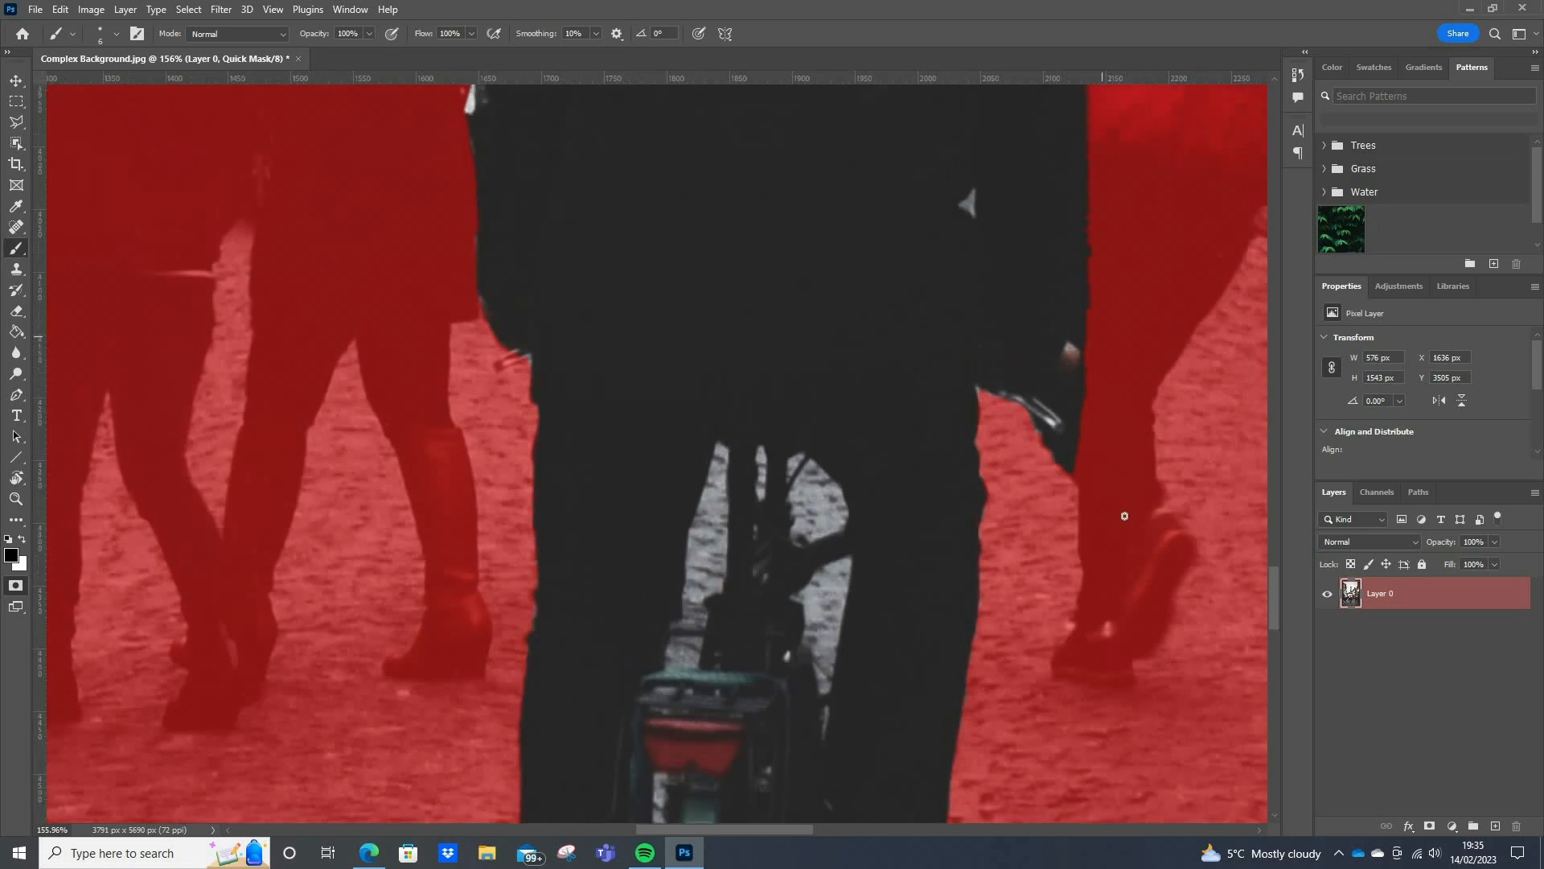
mouse_move(1072, 526)
left_mouse_down()
mouse_move(1091, 533)
mouse_move(1109, 456)
left_mouse_up()
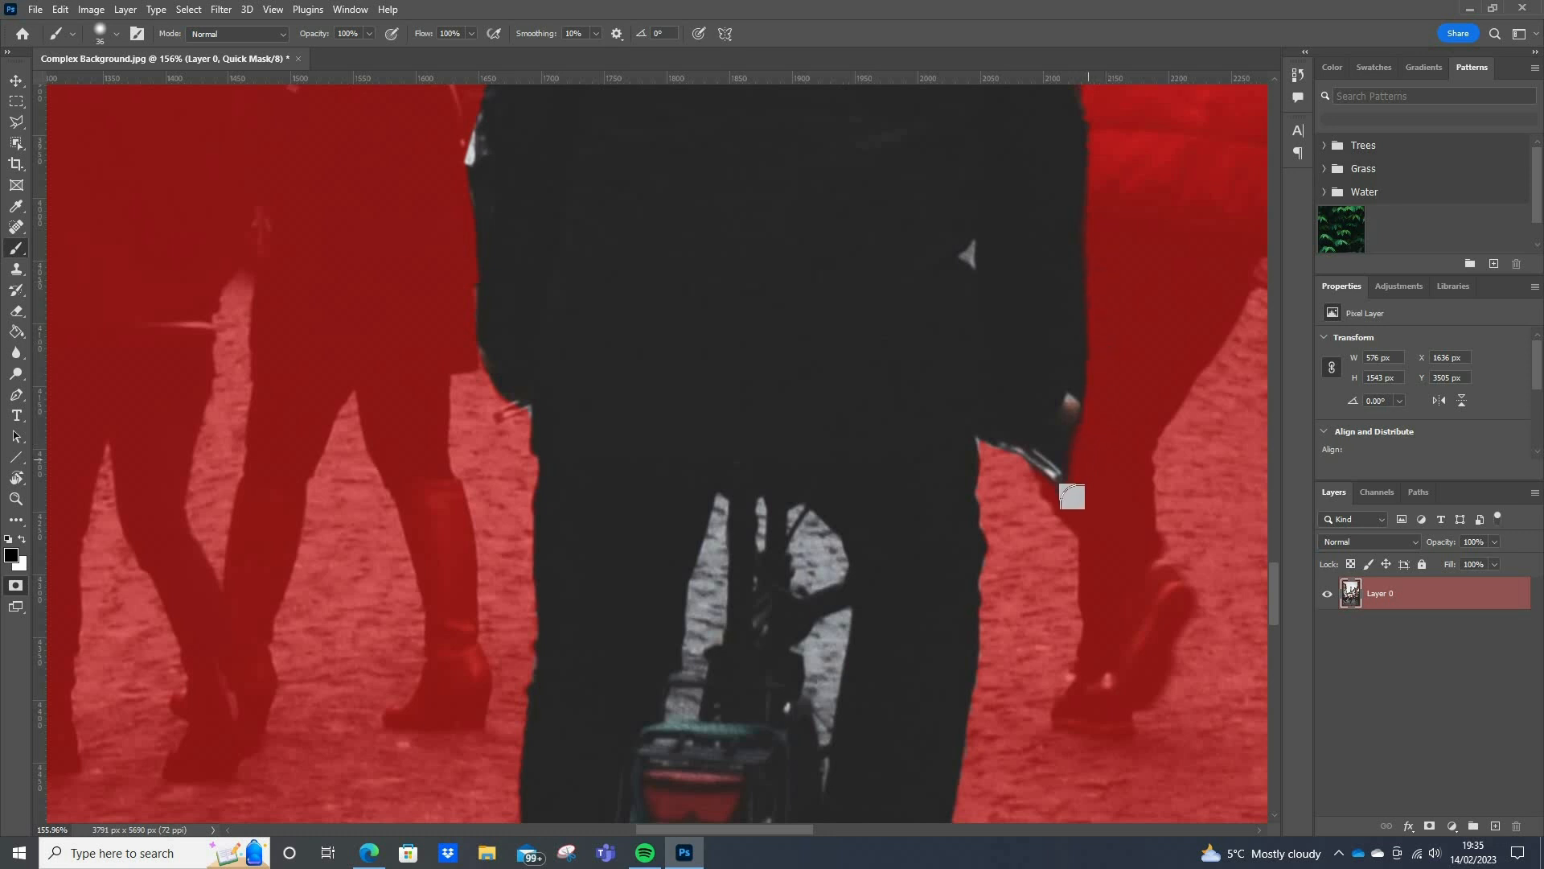
Mask out the small triangular gap between the cyclist's right arm and coat with a 5 px black brush
scroll(993, 338, "up", 2)
scroll(974, 334, "up", 5)
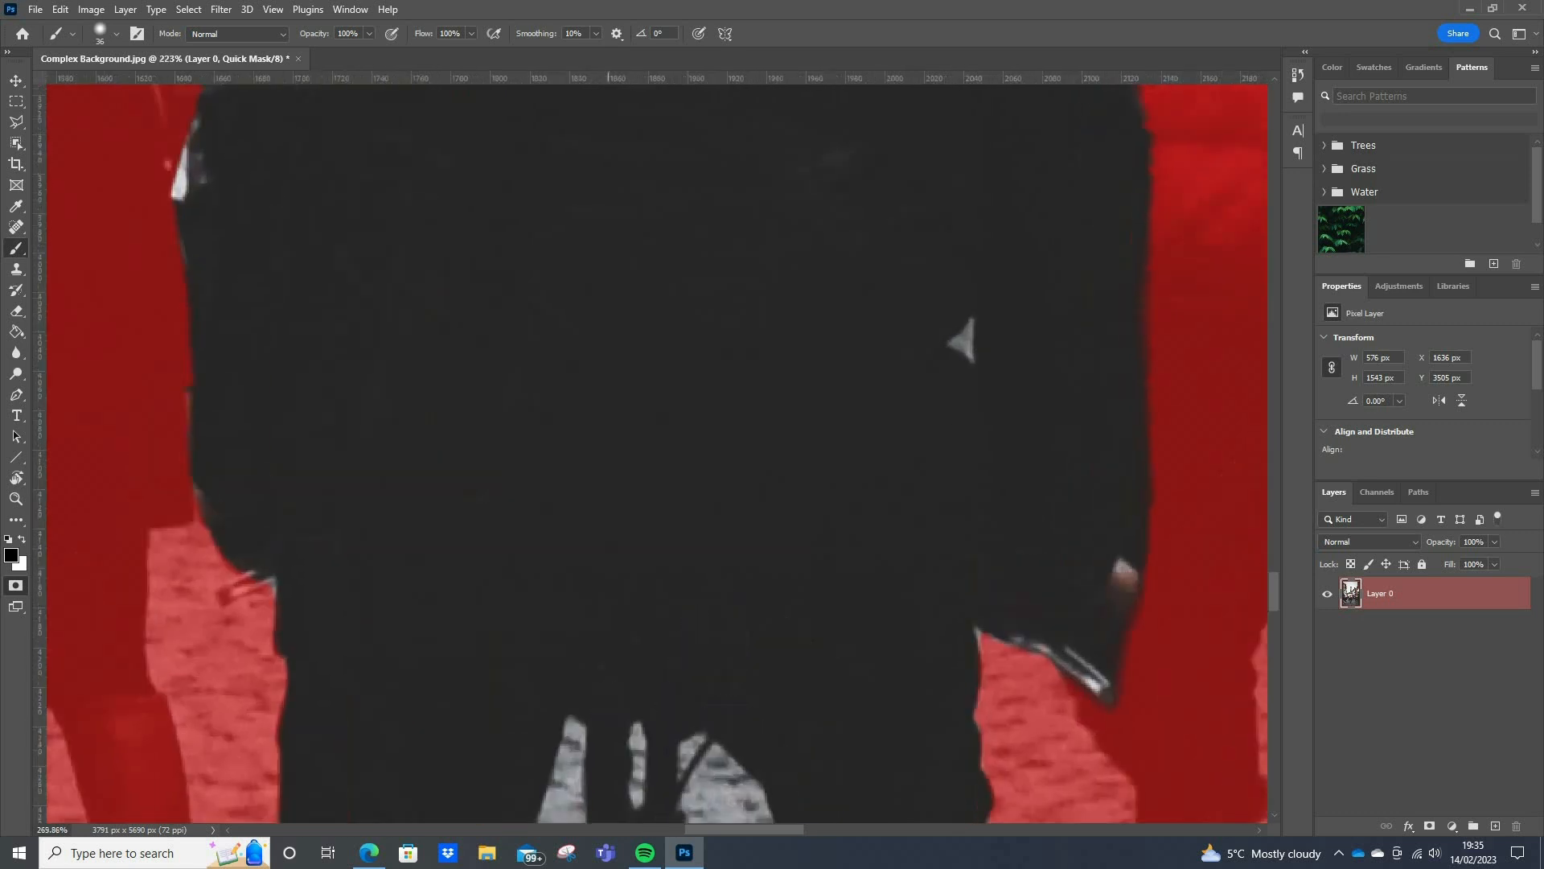
right_click(960, 370, "alt")
left_click_drag(933, 390, 899, 386)
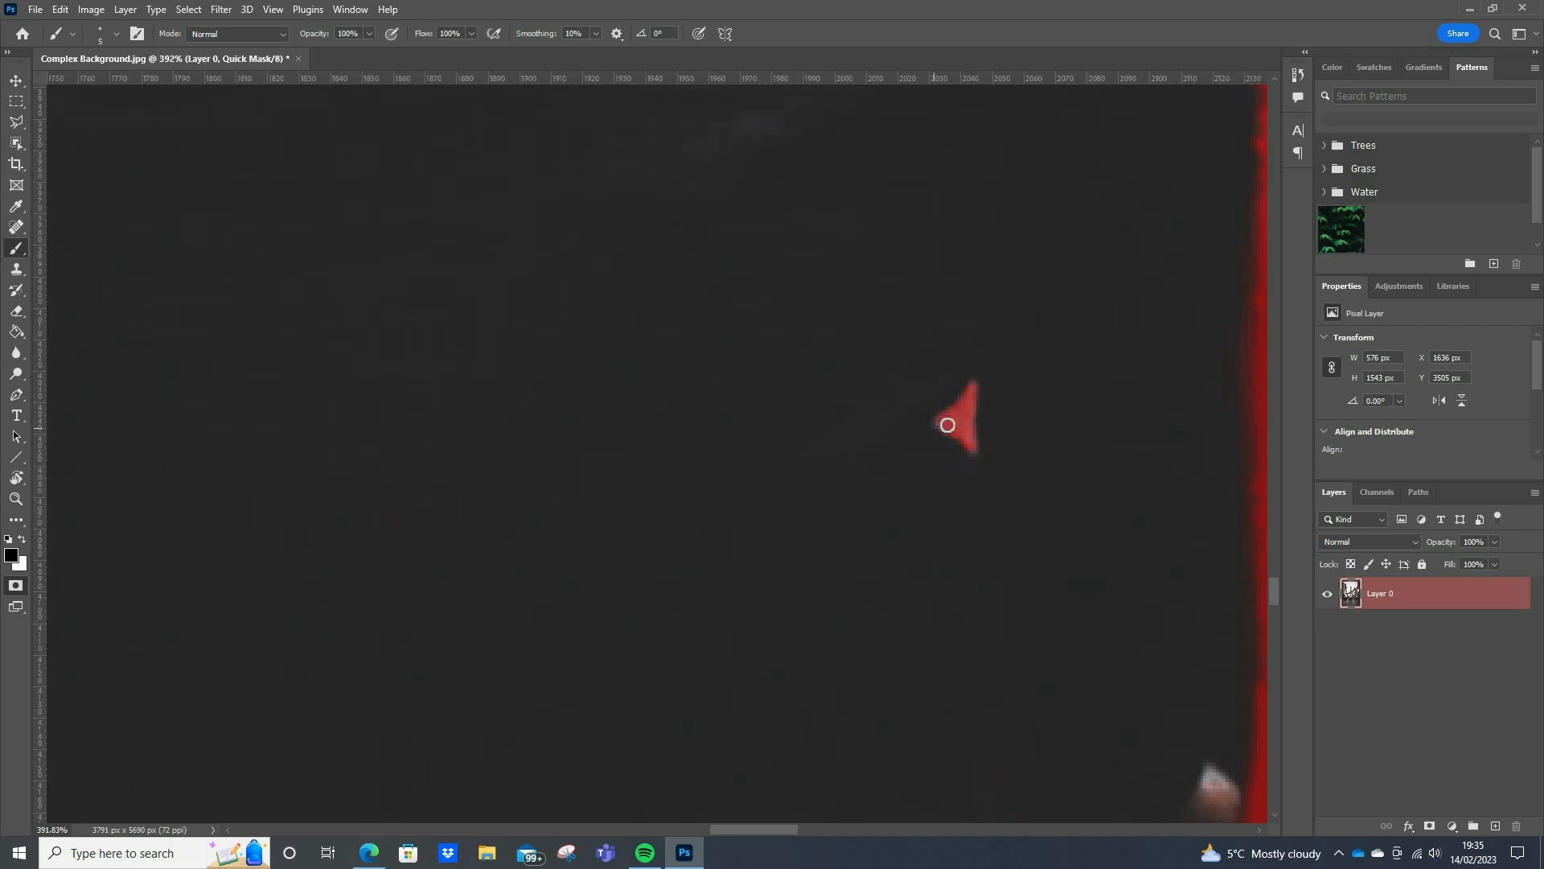
scroll(1008, 390, "down", 6)
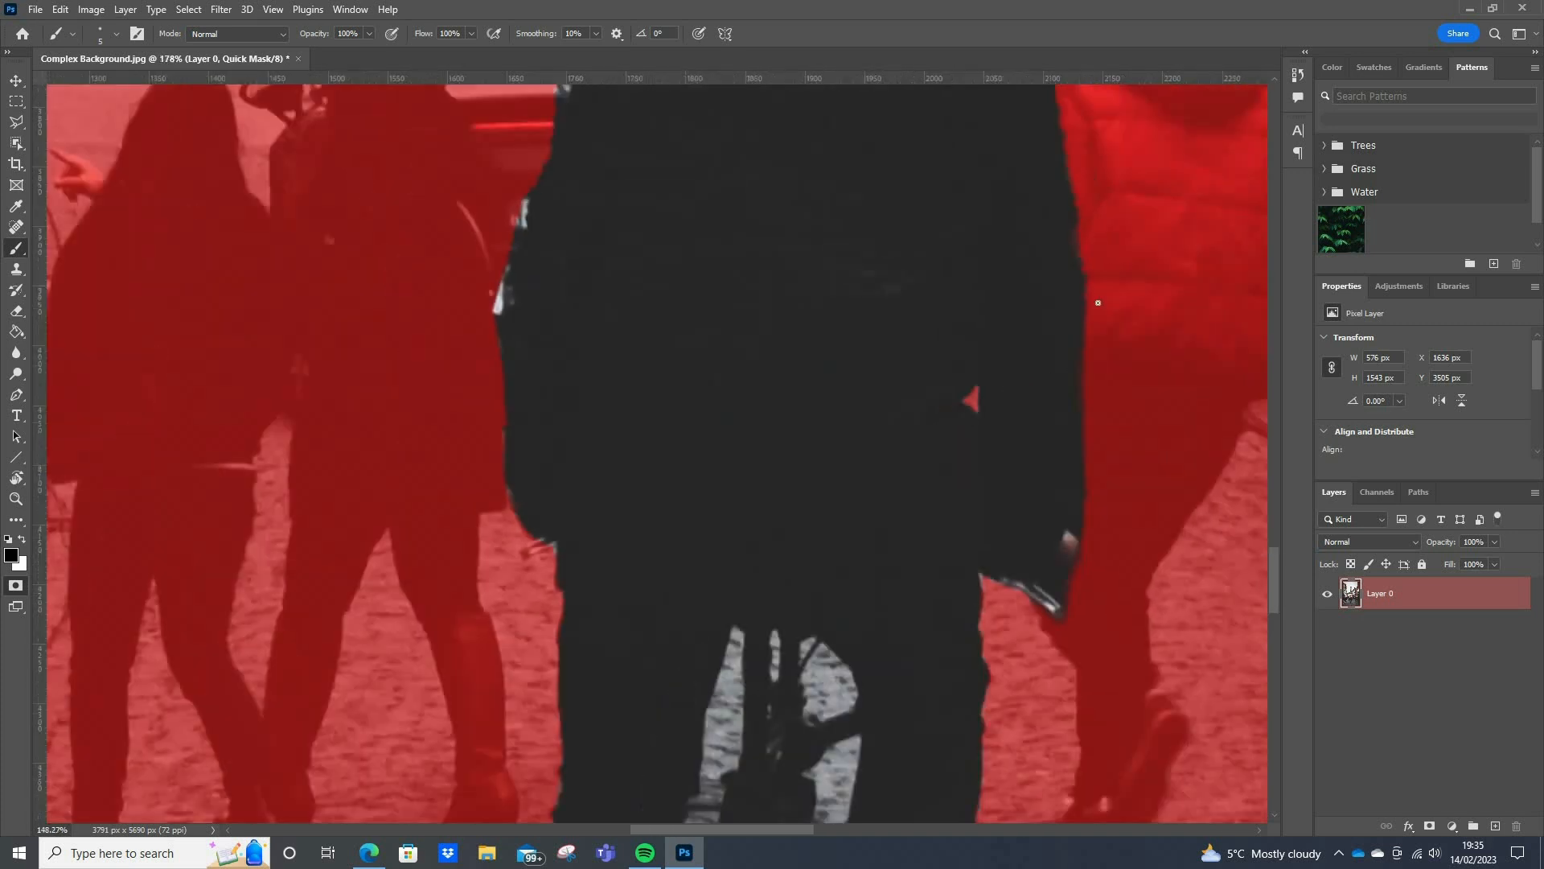
Clean up the mask along the outer edge of the cyclist's right sleeve with a 29 px black brush
scroll(1104, 278, "up", 2)
right_click(1081, 235, "alt")
mouse_move(1093, 239)
left_mouse_down()
mouse_move(1061, 254)
mouse_move(1064, 276)
left_mouse_up()
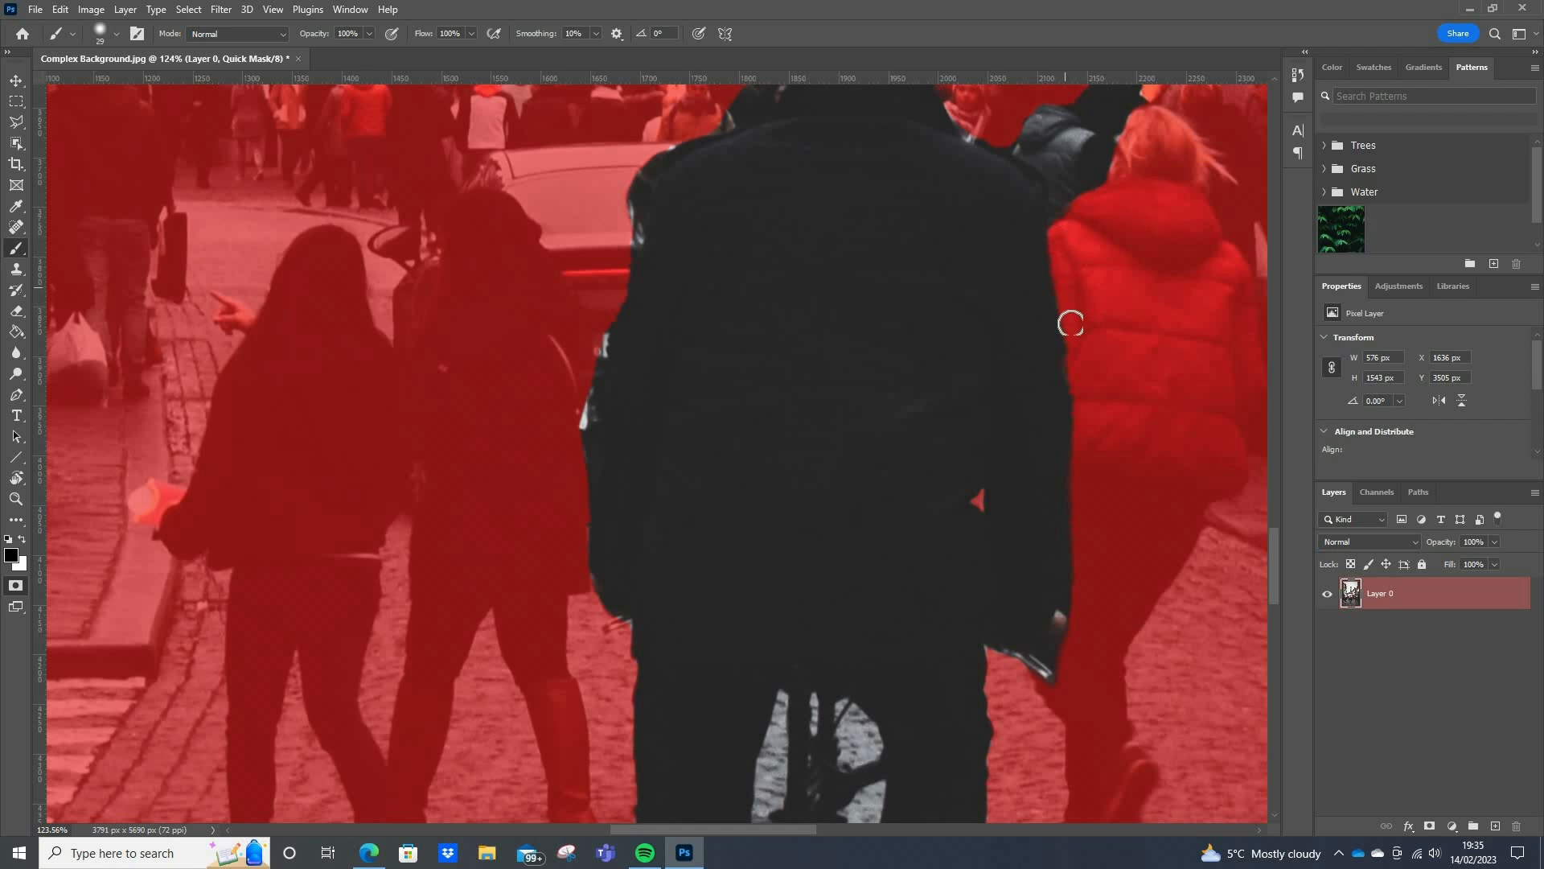
left_click_drag(1077, 347, 1086, 418)
Mask out the bystander wrongly selected behind the cyclist's right shoulder in black
scroll(1090, 250, "up", 2)
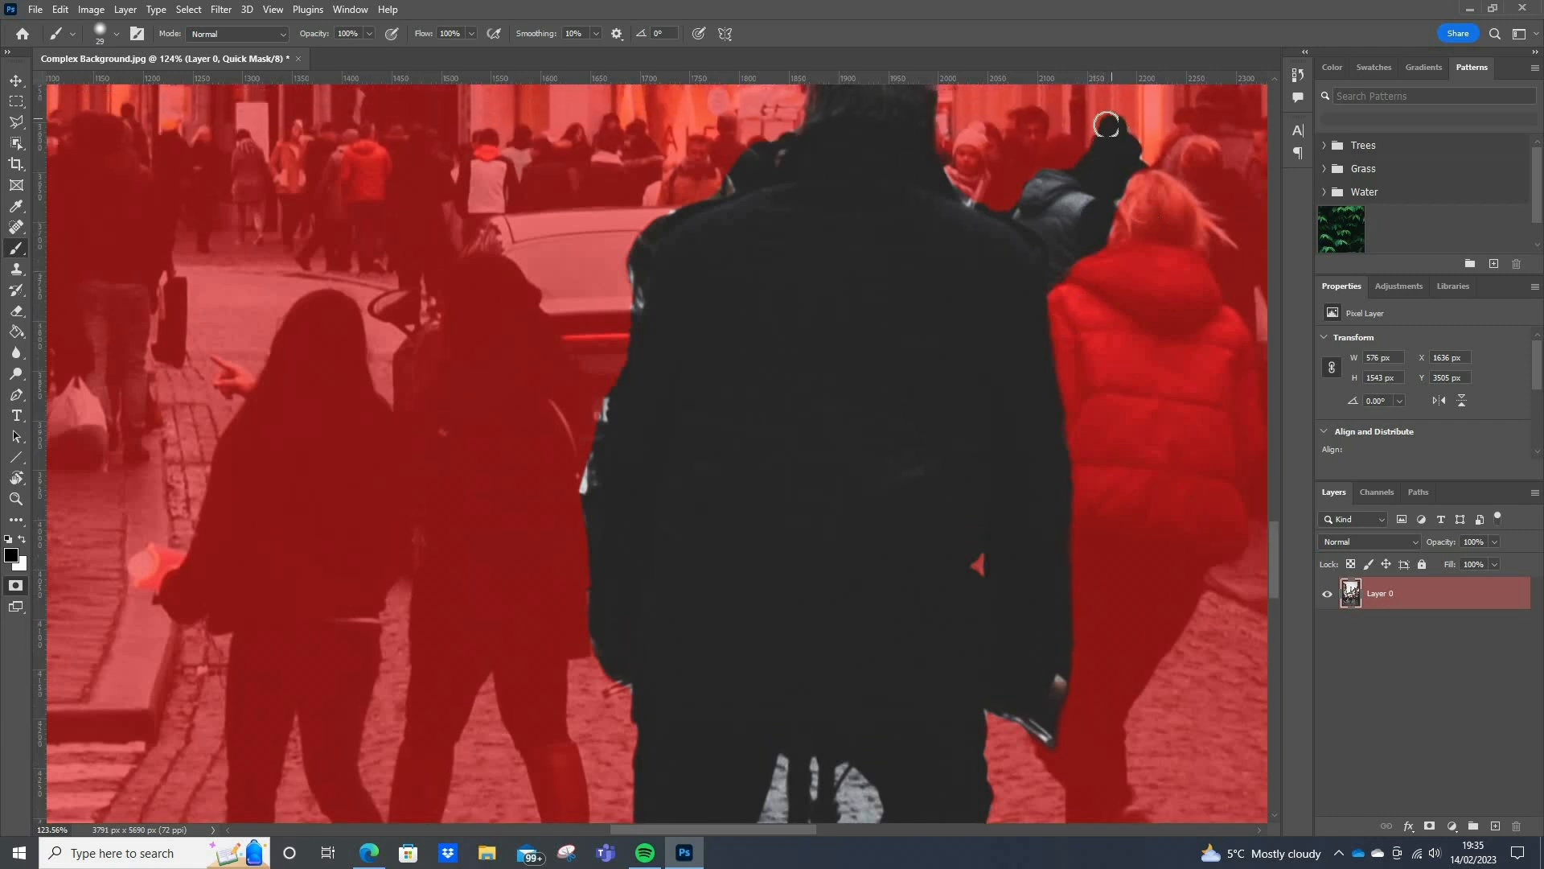
mouse_move(1109, 165)
left_mouse_down()
mouse_move(1127, 230)
mouse_move(1097, 204)
left_mouse_up()
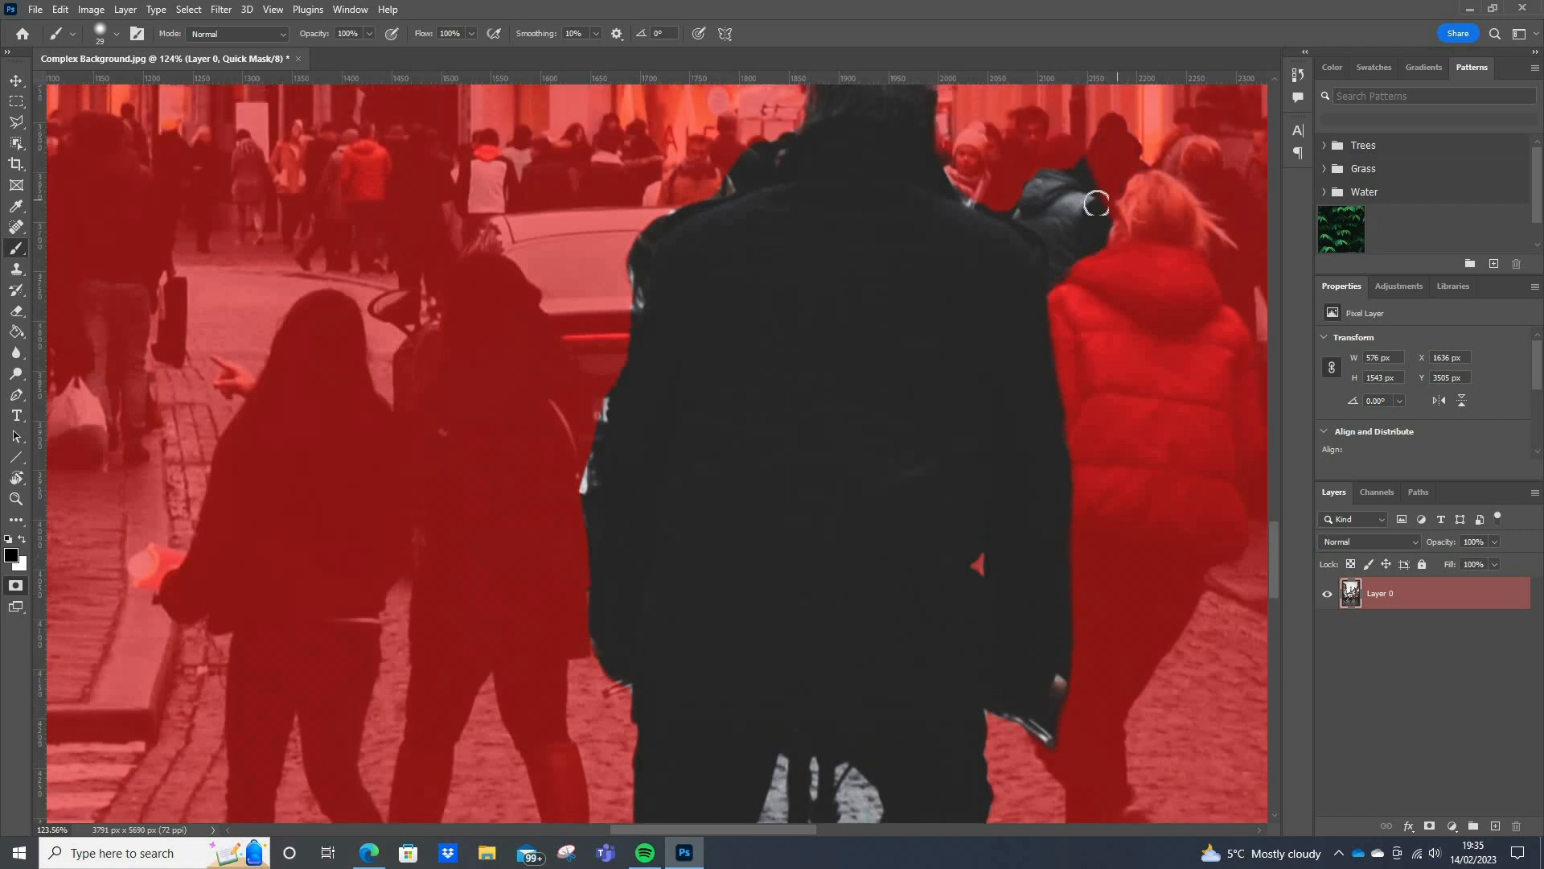
left_click_drag(1097, 259, 1078, 217)
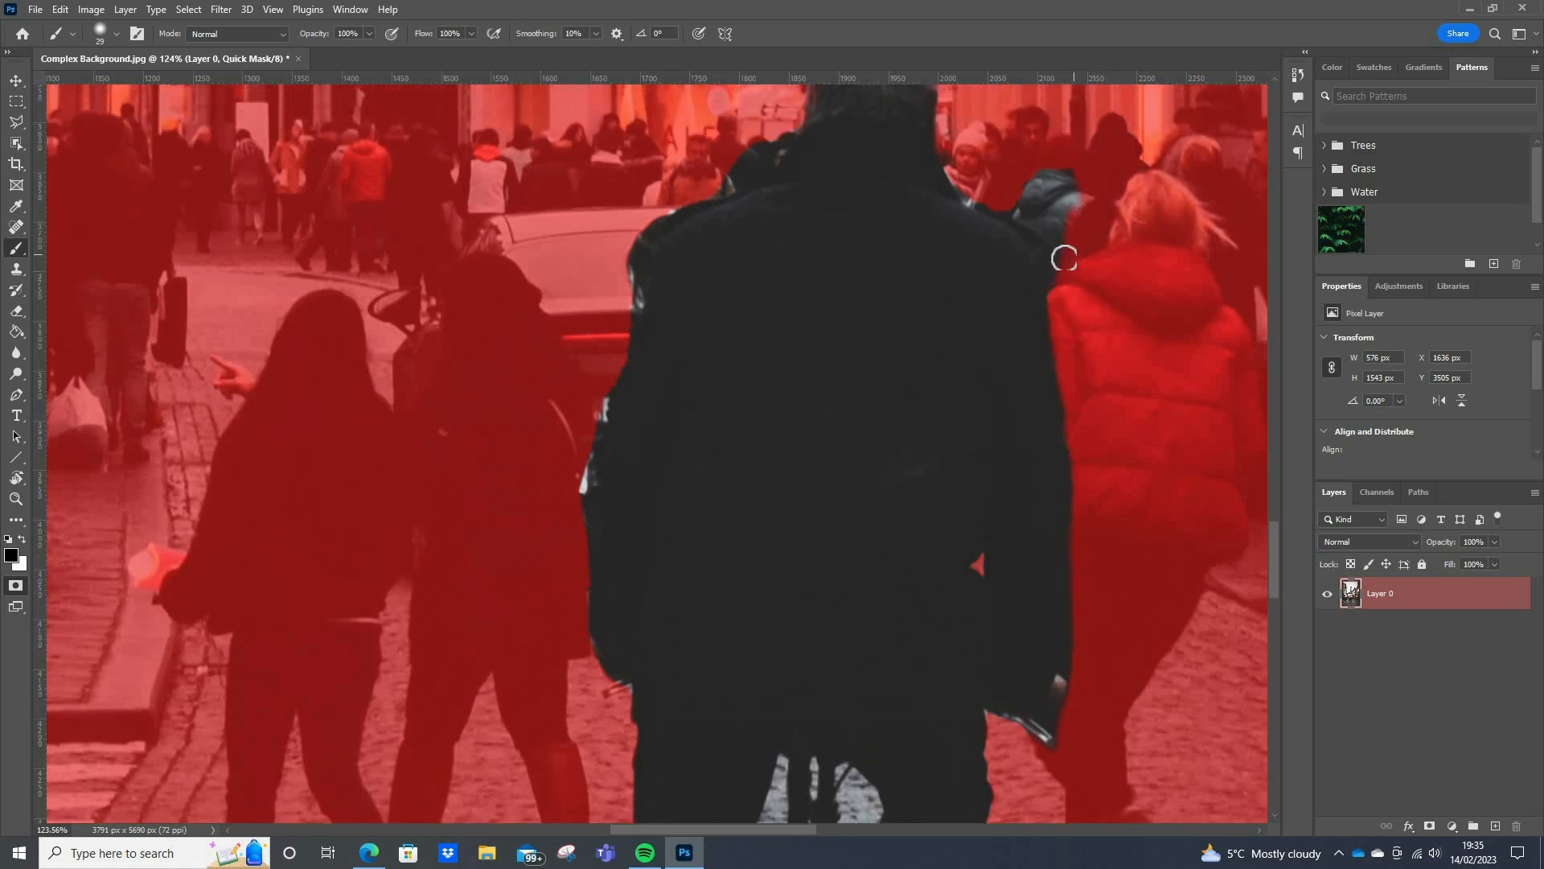
mouse_move(1077, 130)
left_mouse_down()
mouse_move(1064, 171)
mouse_move(1036, 159)
mouse_move(1069, 182)
mouse_move(1047, 185)
mouse_move(1063, 214)
mouse_move(1012, 185)
left_mouse_up()
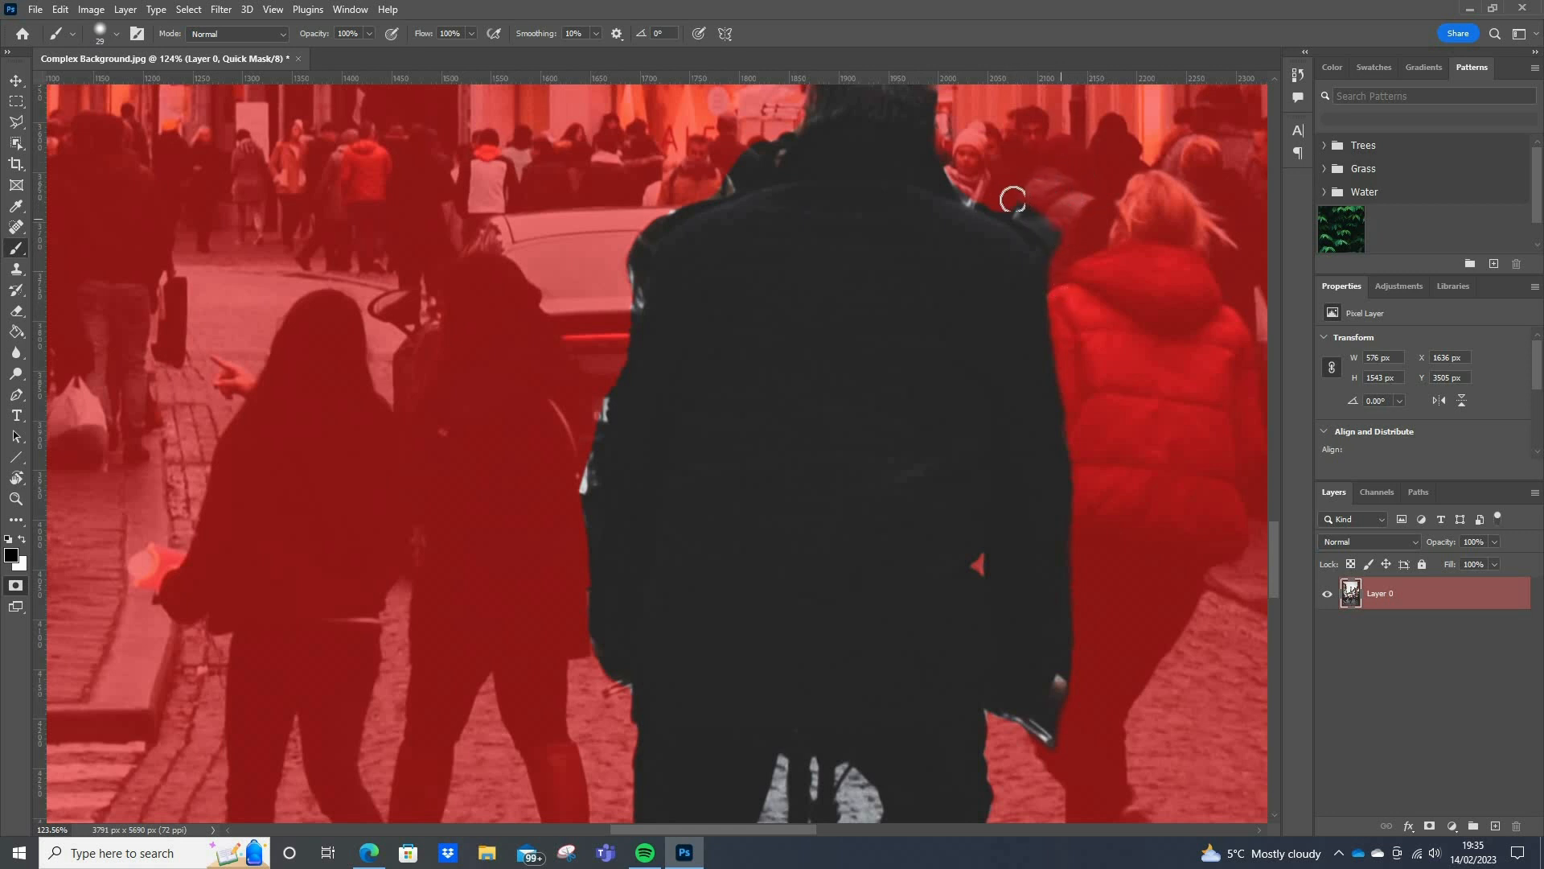
Paint the top and edges of the cyclist's head back into the selection in white
scroll(1007, 187, "up", 3)
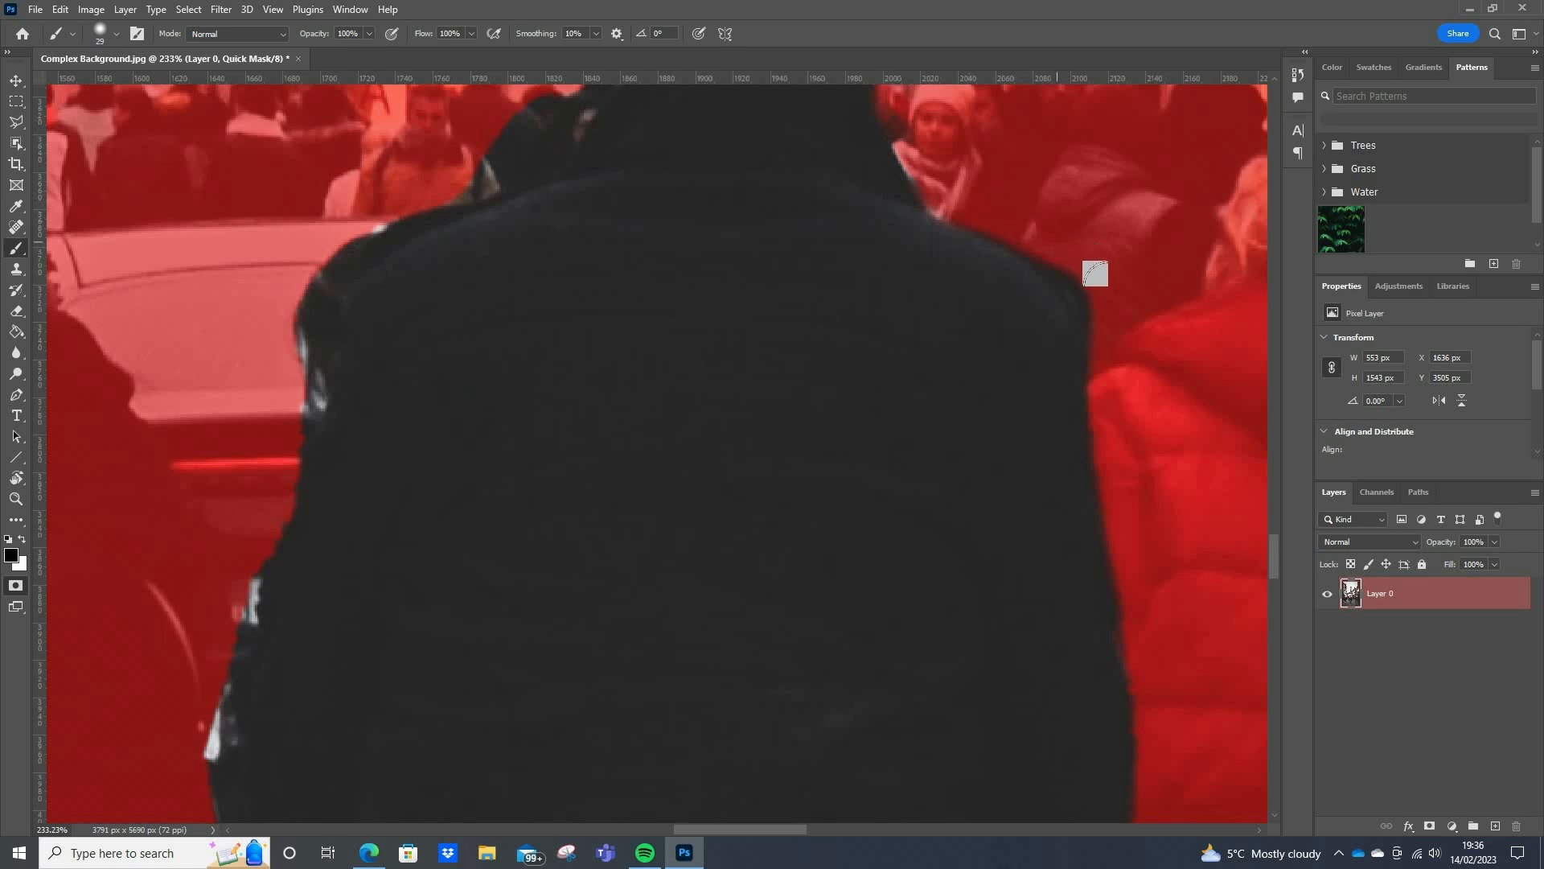
scroll(996, 199, "up", 3)
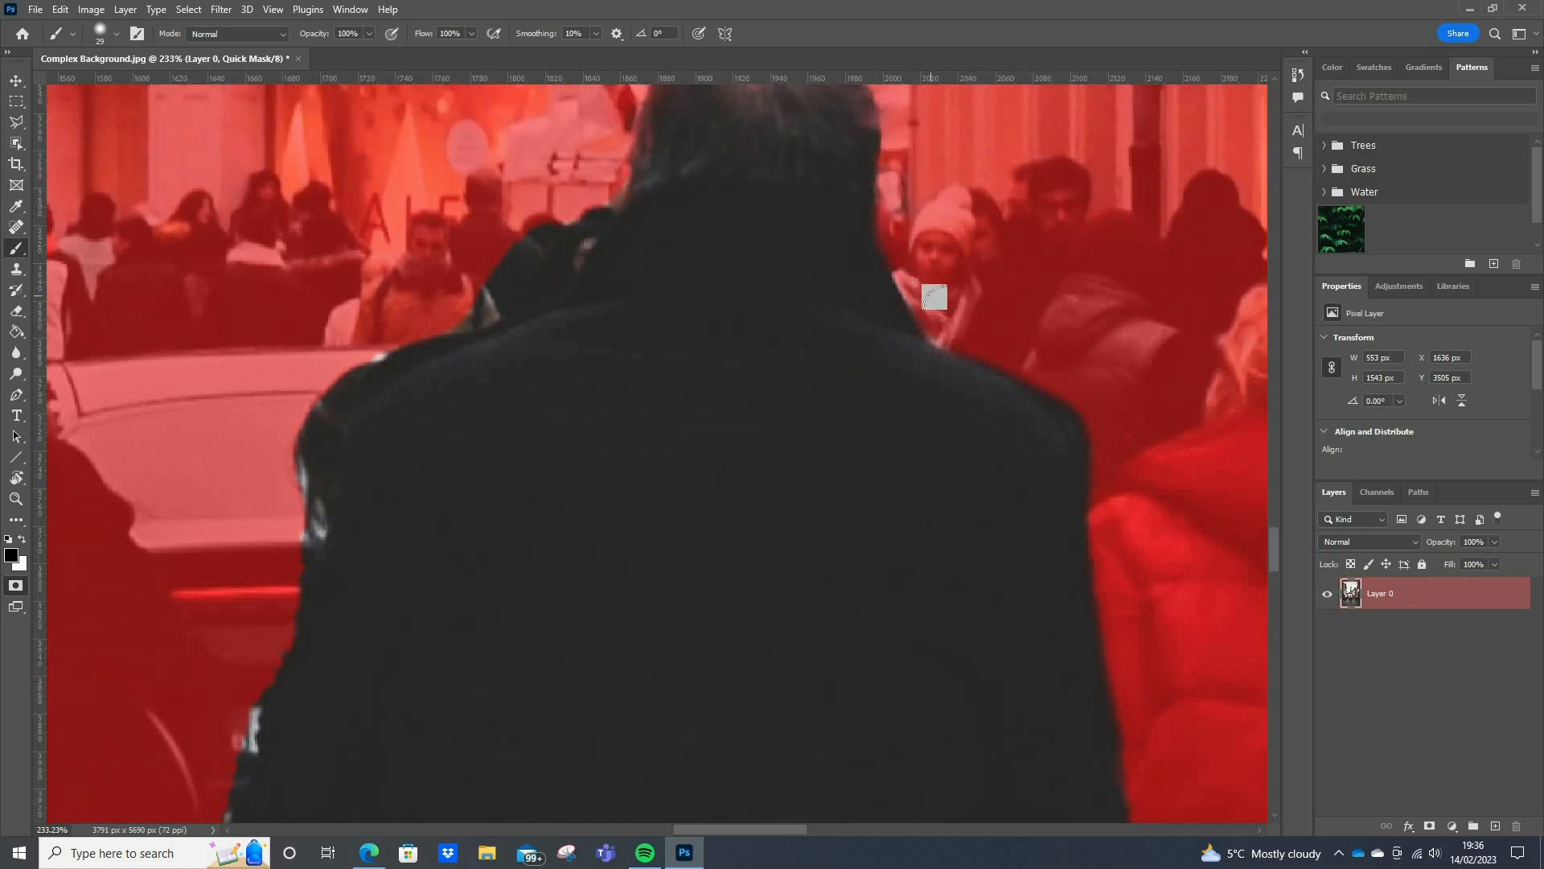
scroll(924, 270, "up", 4)
key("x")
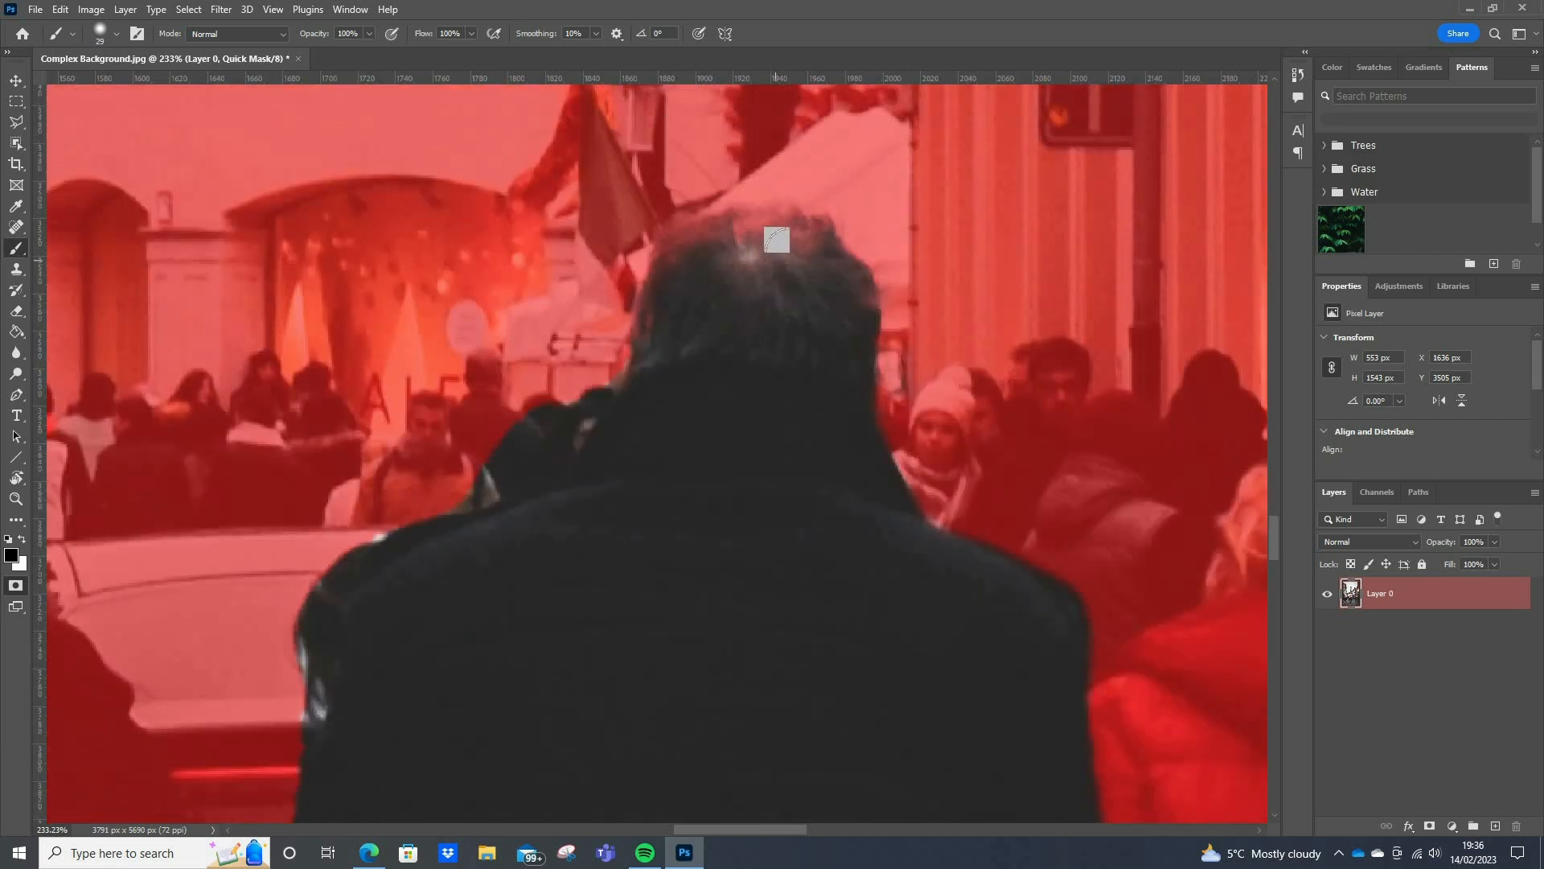
mouse_move(730, 262)
left_mouse_down()
mouse_move(709, 228)
mouse_move(668, 259)
mouse_move(678, 240)
mouse_move(660, 367)
left_mouse_up()
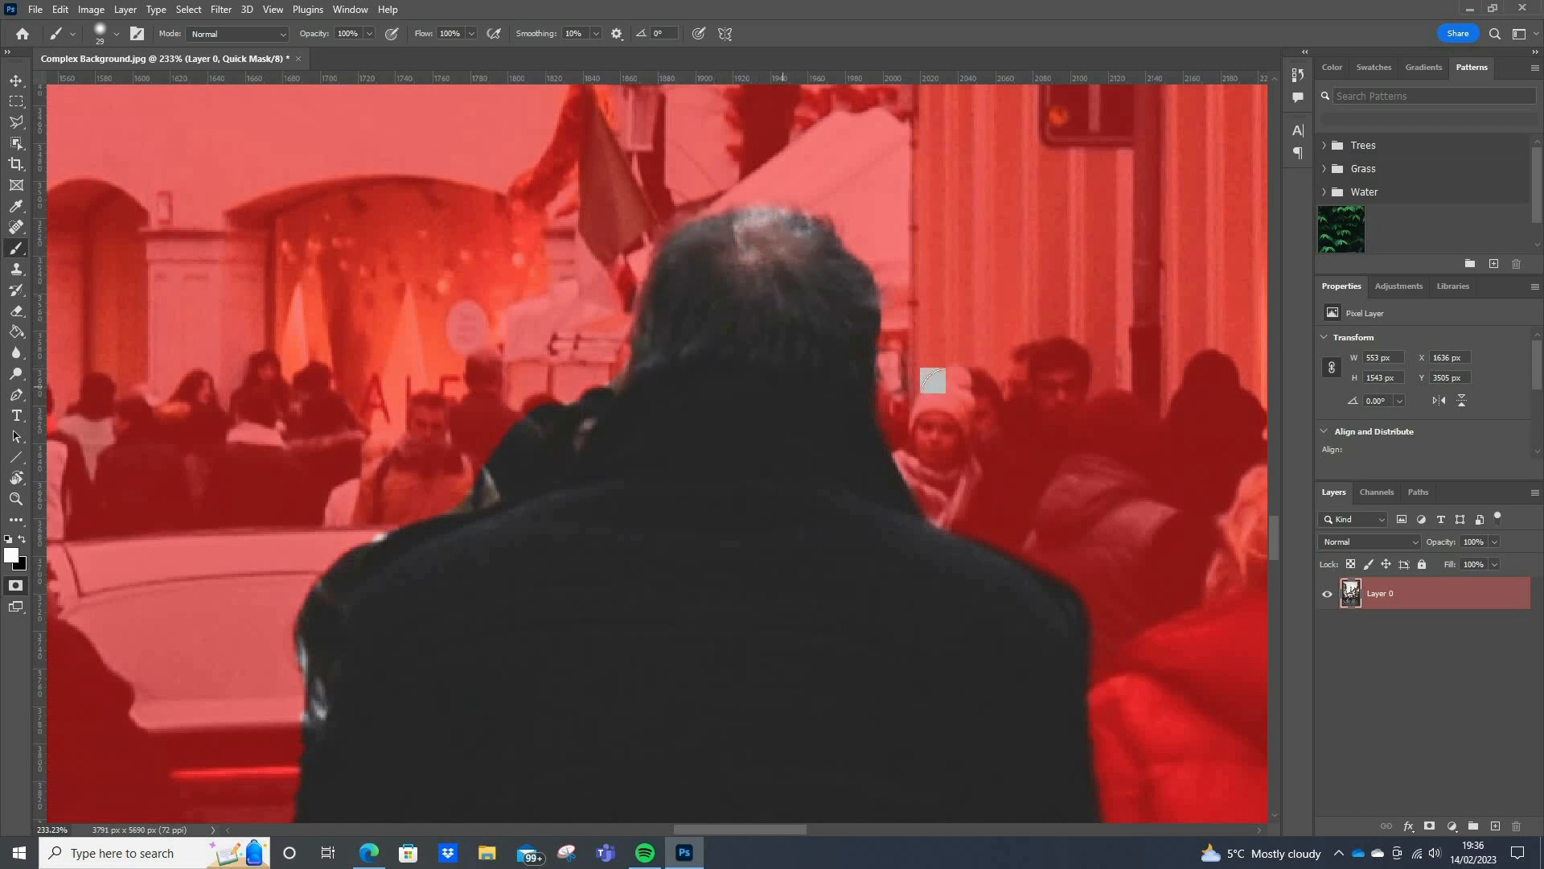
Mask out the bystander wrongly selected behind the cyclist's left shoulder and clean along the shoulder's edge with a 29 px black brush
scroll(893, 313, "down", 2)
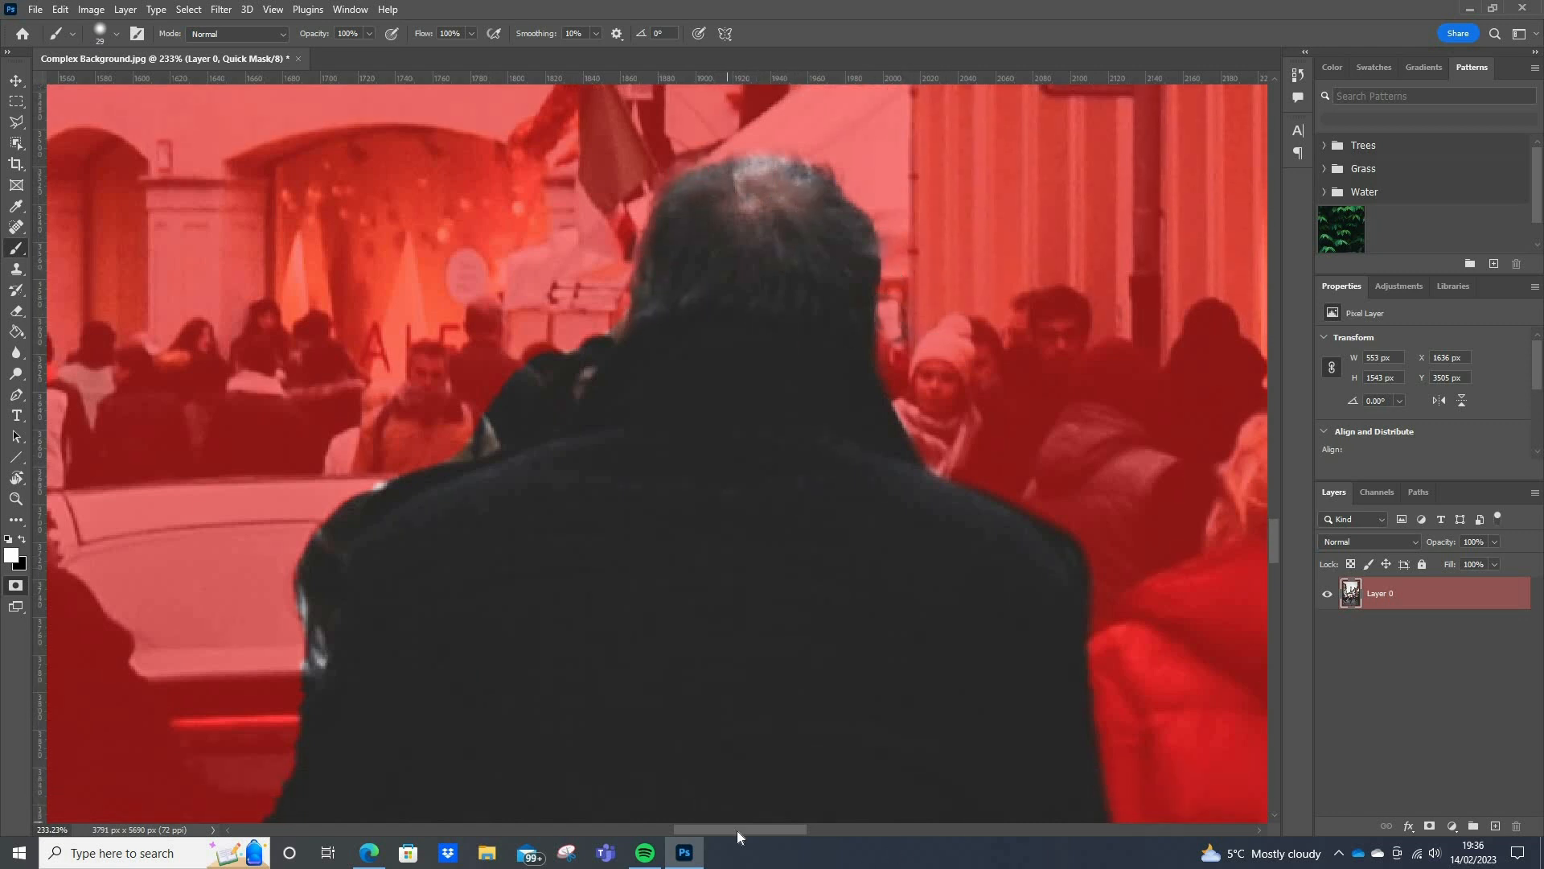
left_click_drag(713, 829, 695, 829)
key("x")
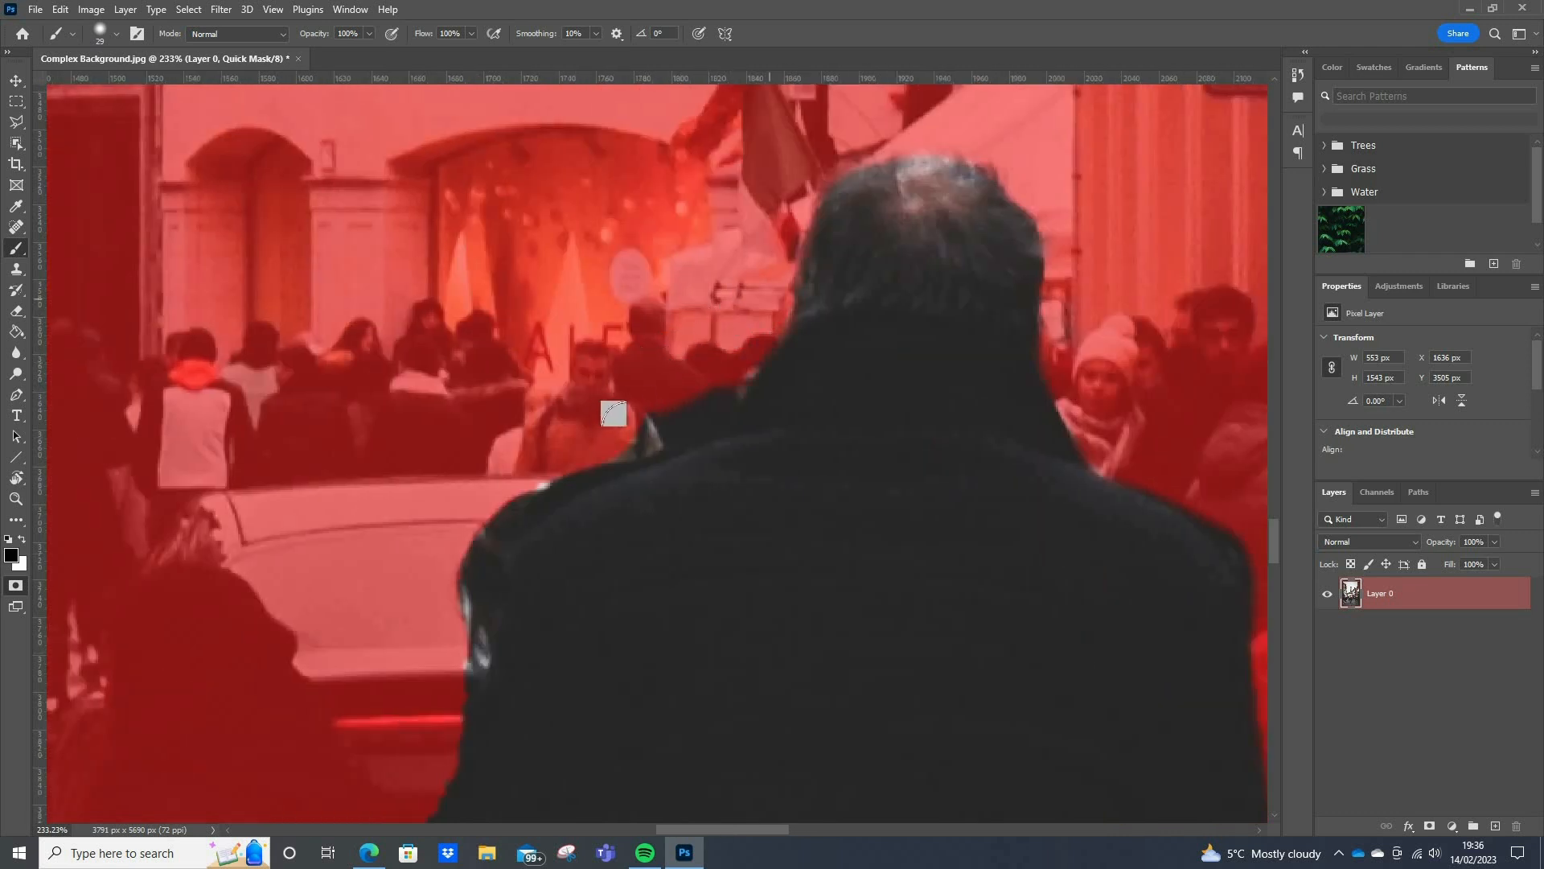
mouse_move(614, 414)
left_mouse_down()
mouse_move(721, 350)
mouse_move(604, 426)
left_mouse_up()
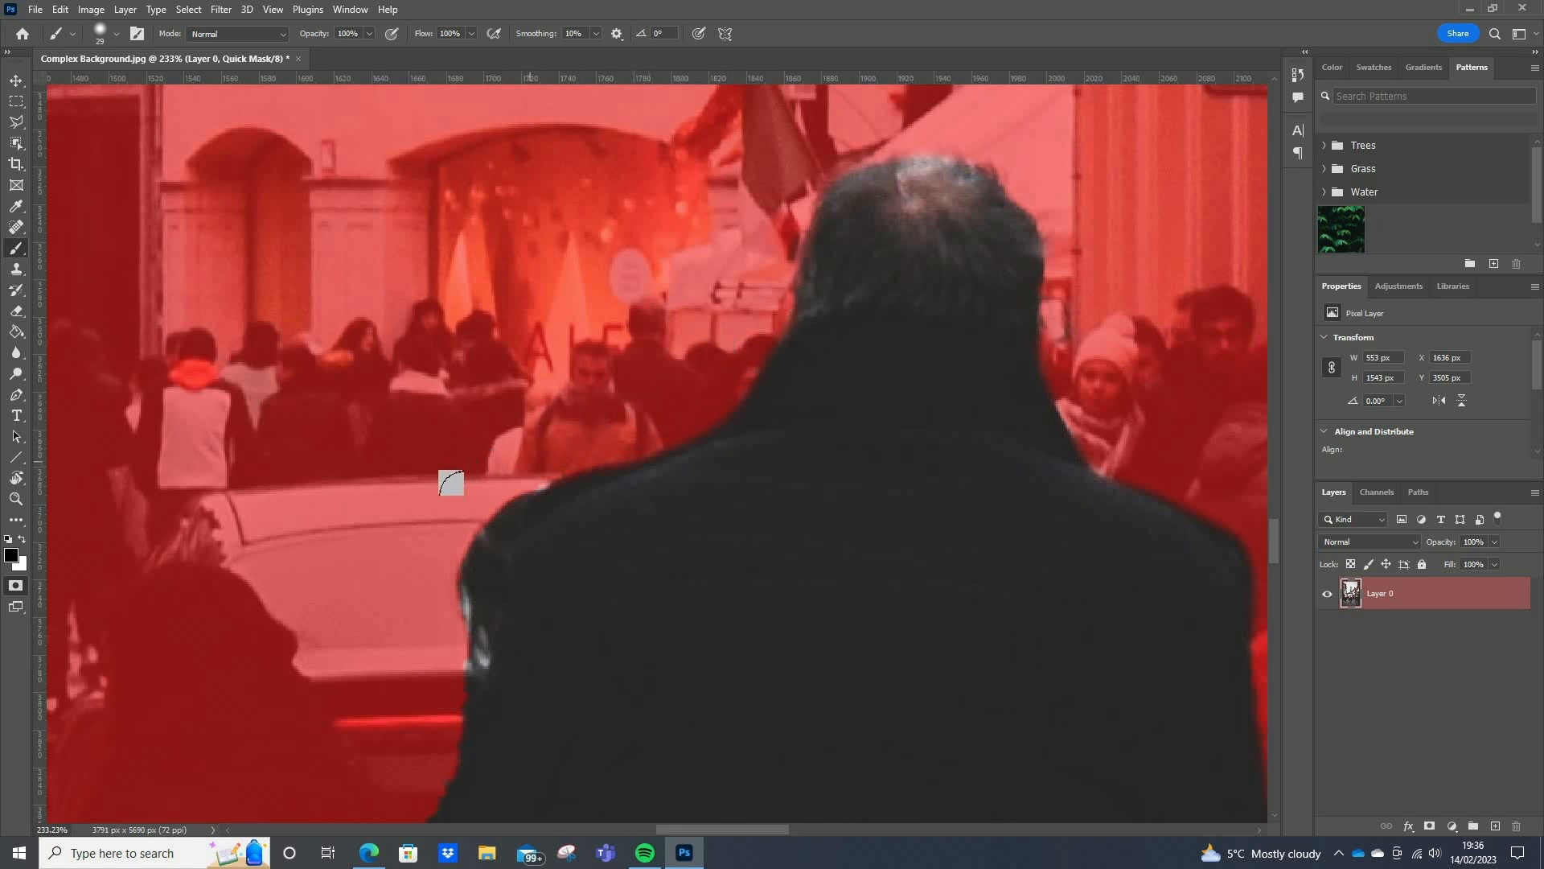
scroll(483, 451, "down", 3)
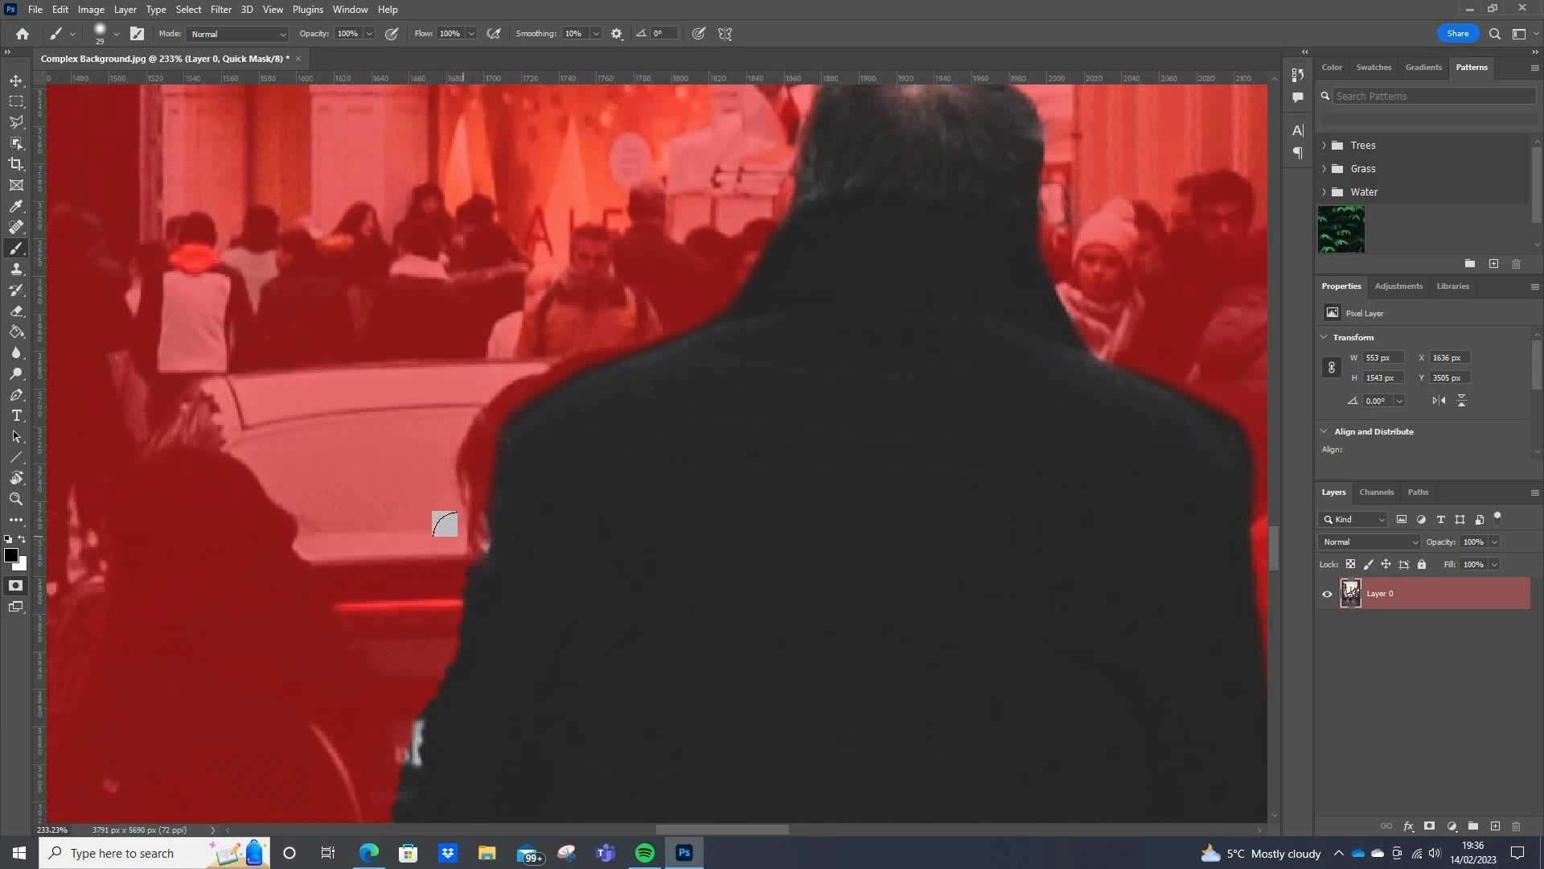
Clean up the mask down the outer edge of the cyclist's left sleeve with a 14 px black brush
scroll(445, 523, "up", 3)
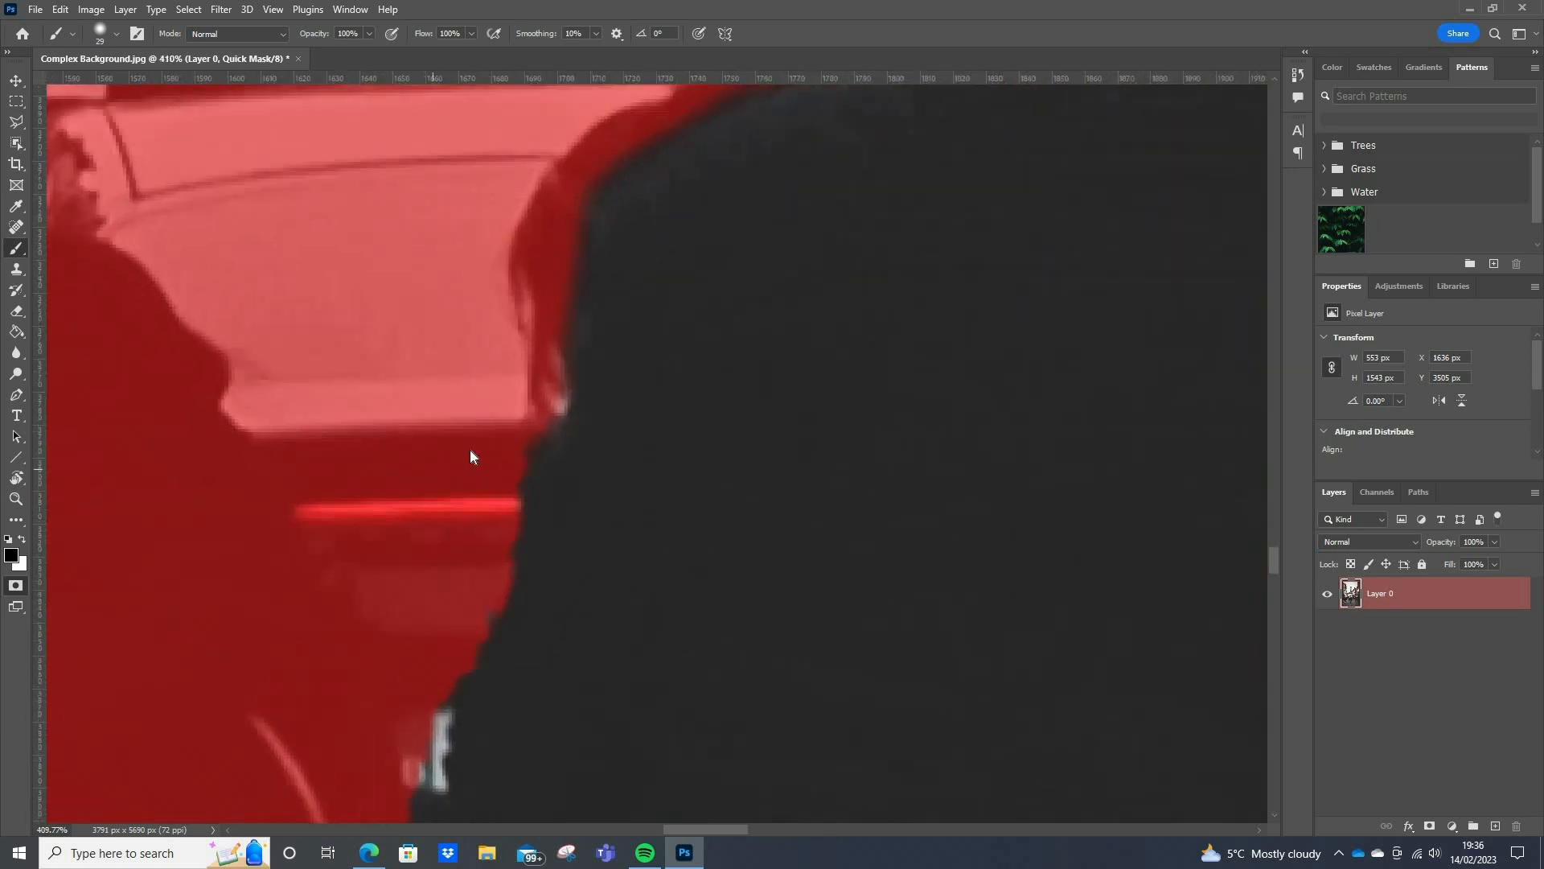
left_click_drag(479, 451, 467, 448)
mouse_move(509, 459)
left_mouse_down()
mouse_move(520, 447)
mouse_move(465, 614)
mouse_move(417, 659)
left_mouse_up()
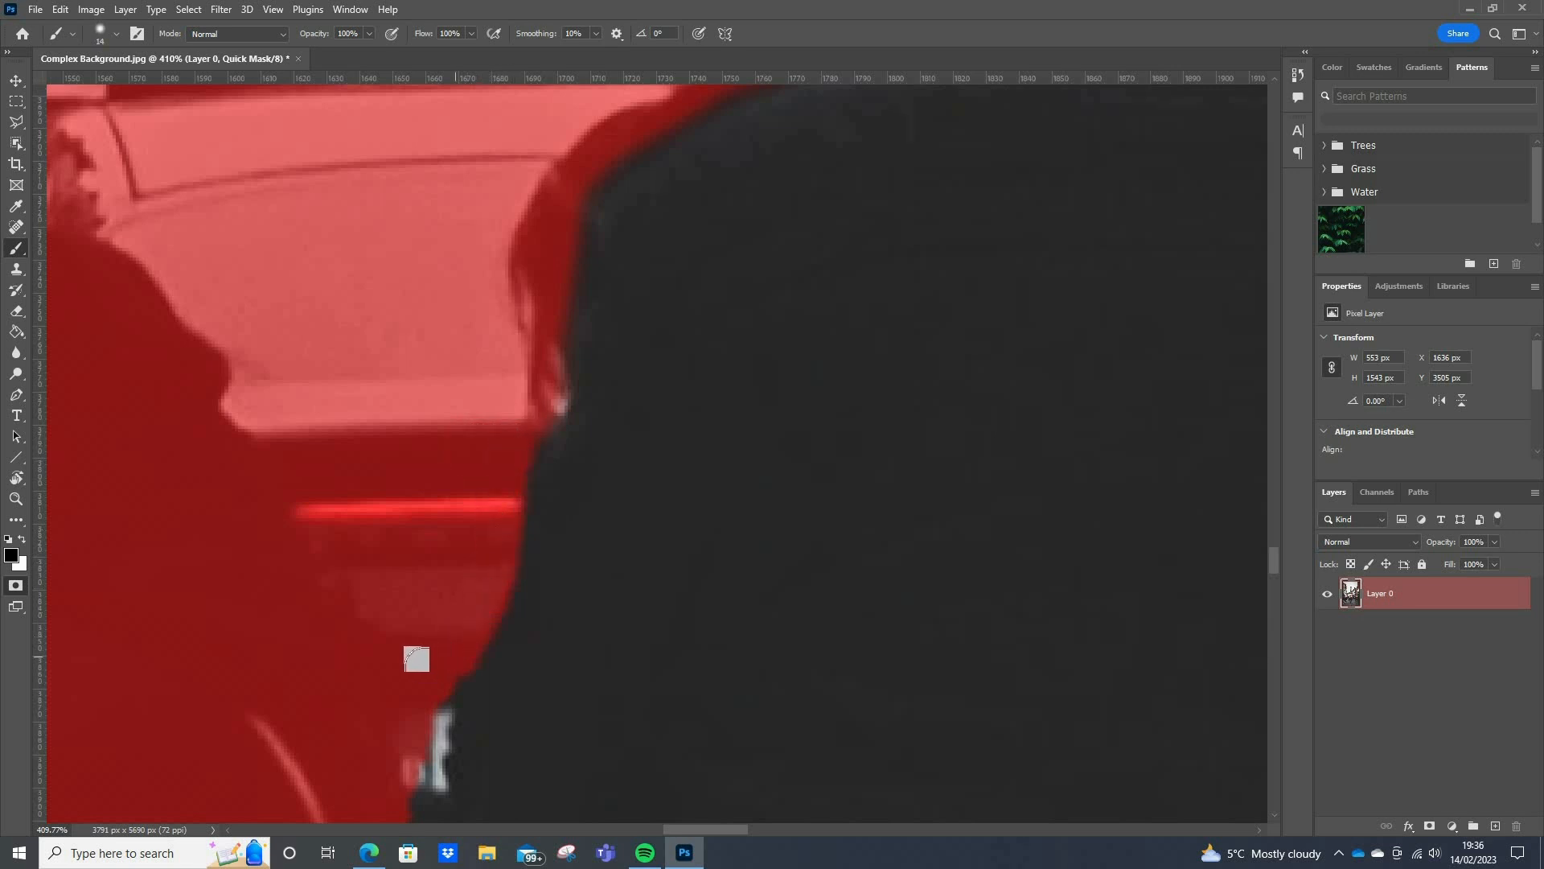
scroll(379, 680, "down", 5)
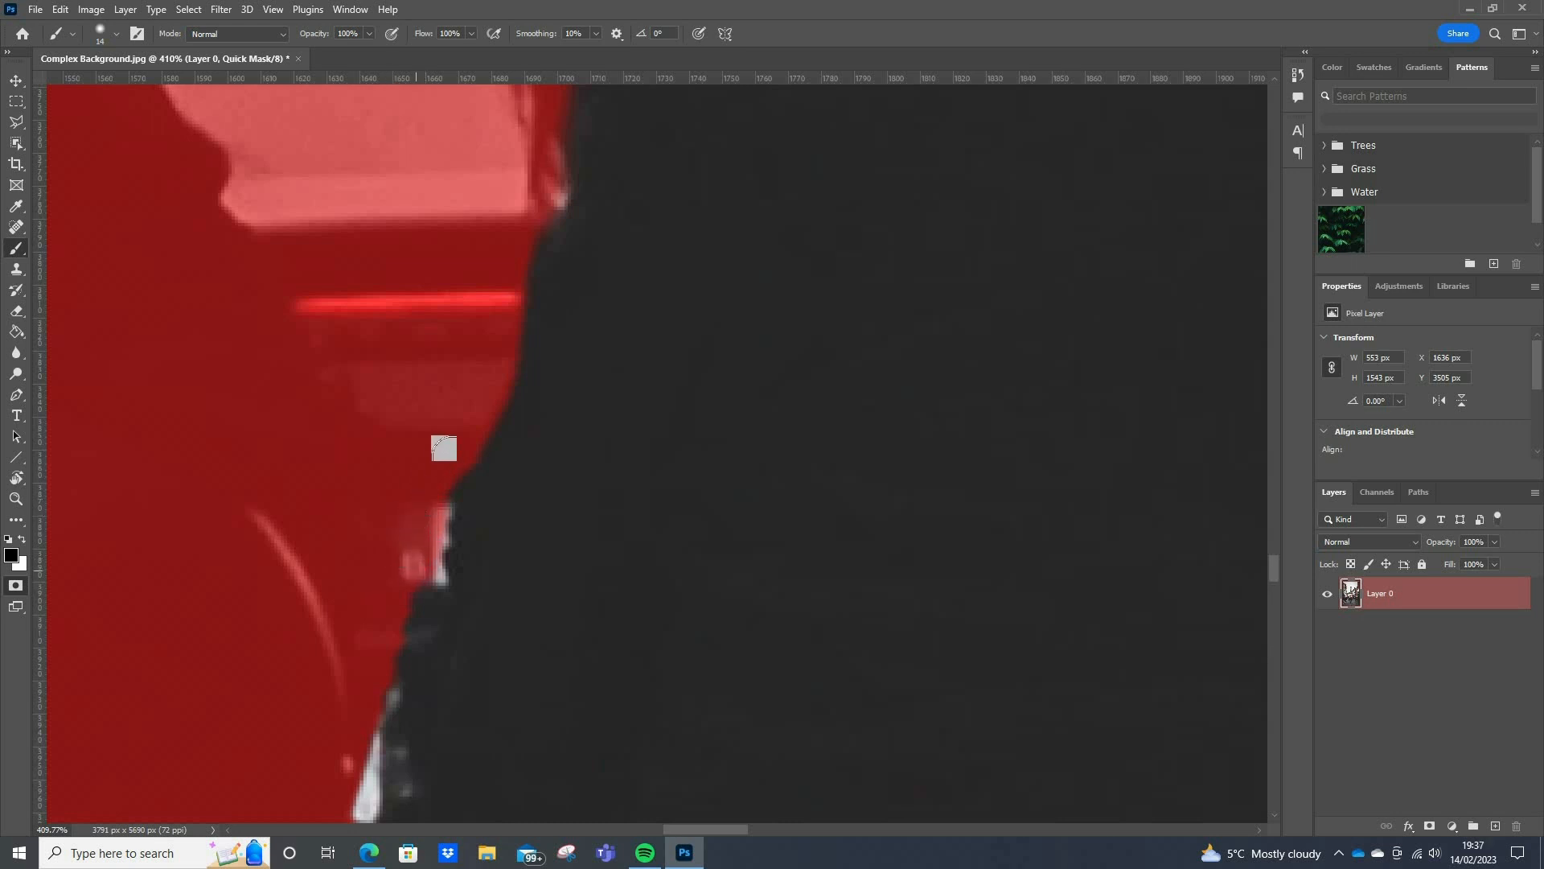
left_click_drag(456, 459, 423, 573)
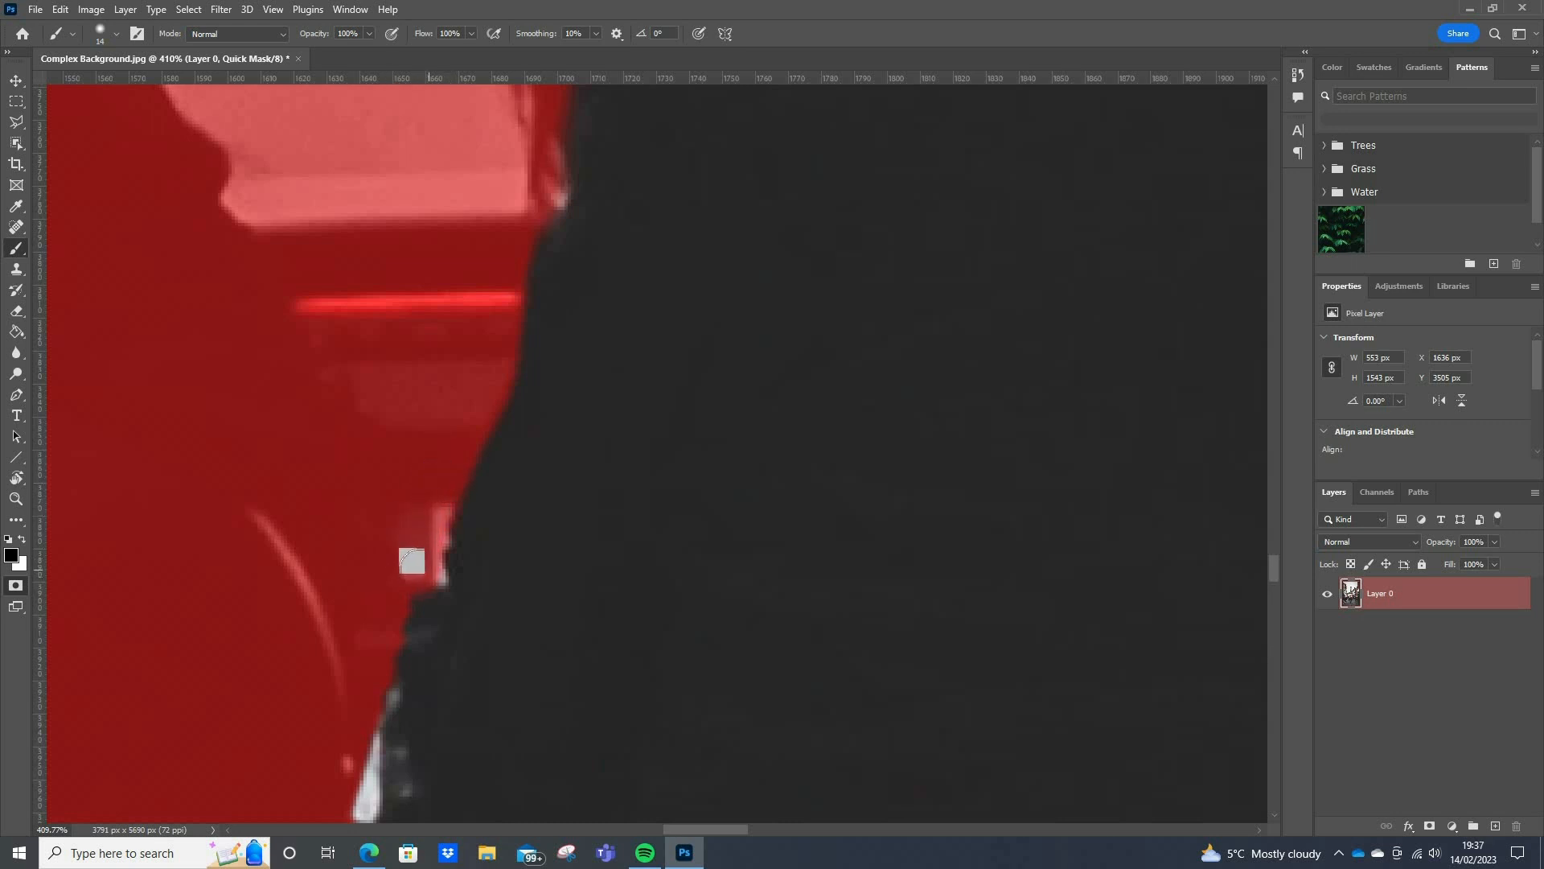
scroll(411, 561, "down", 3)
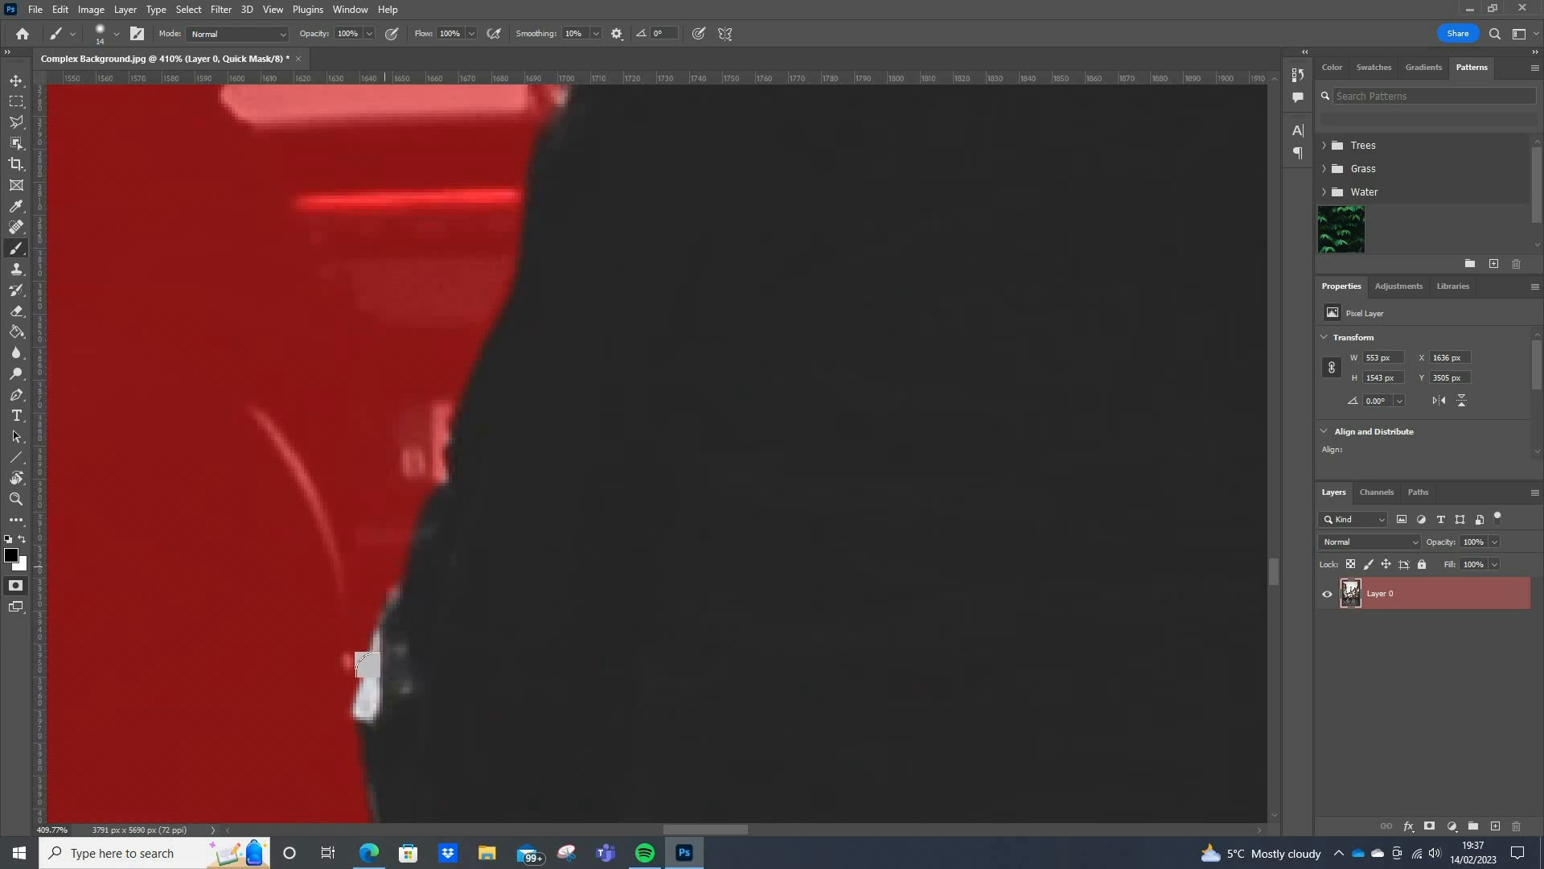
scroll(400, 645, "down", 3)
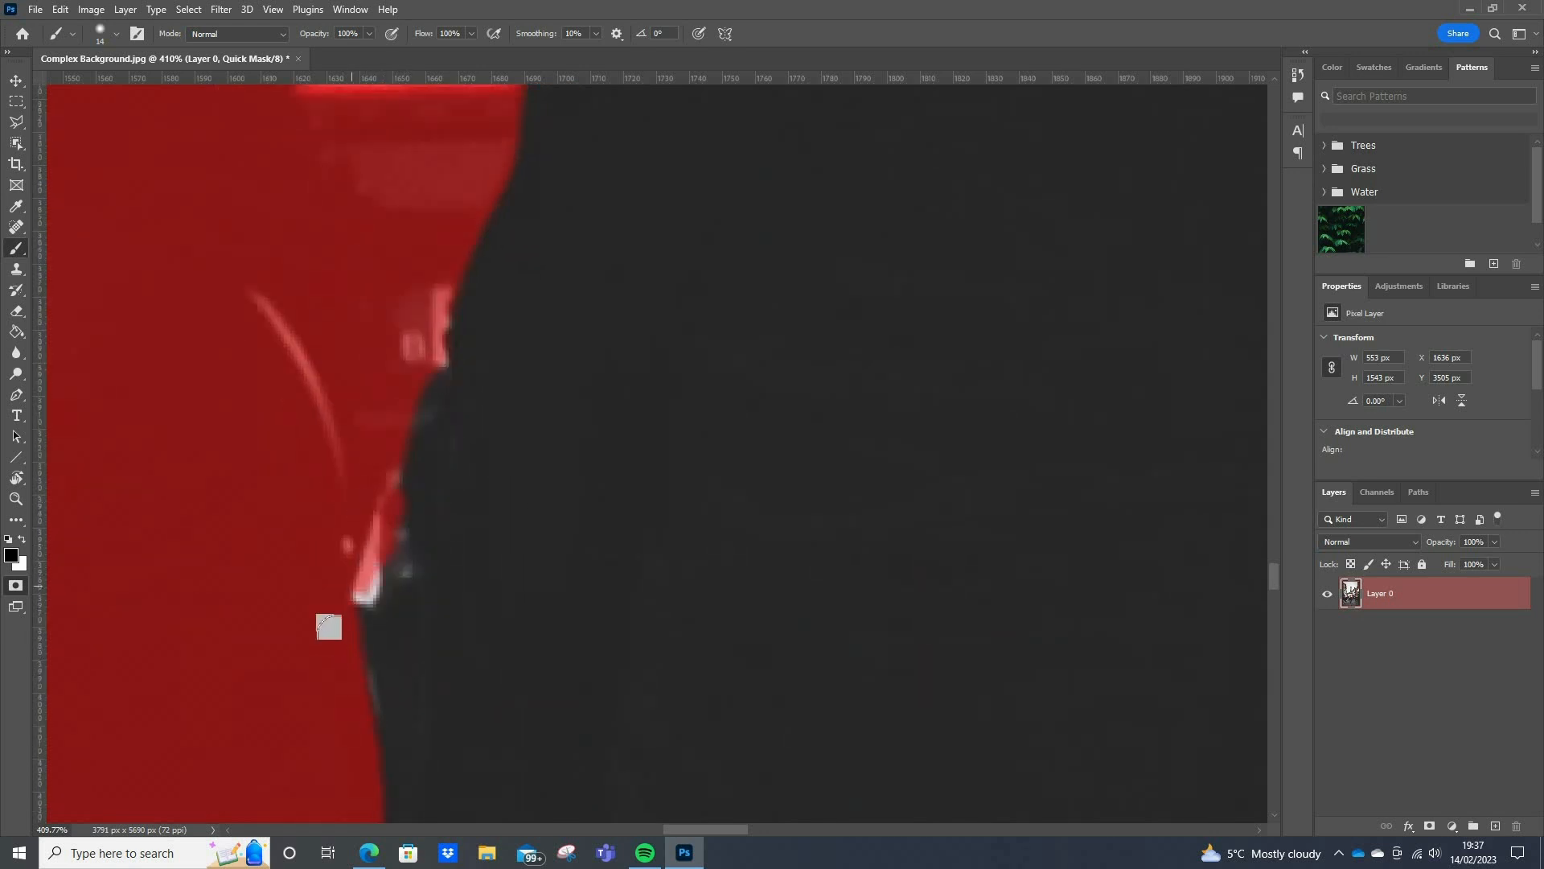
left_click_drag(375, 506, 351, 710)
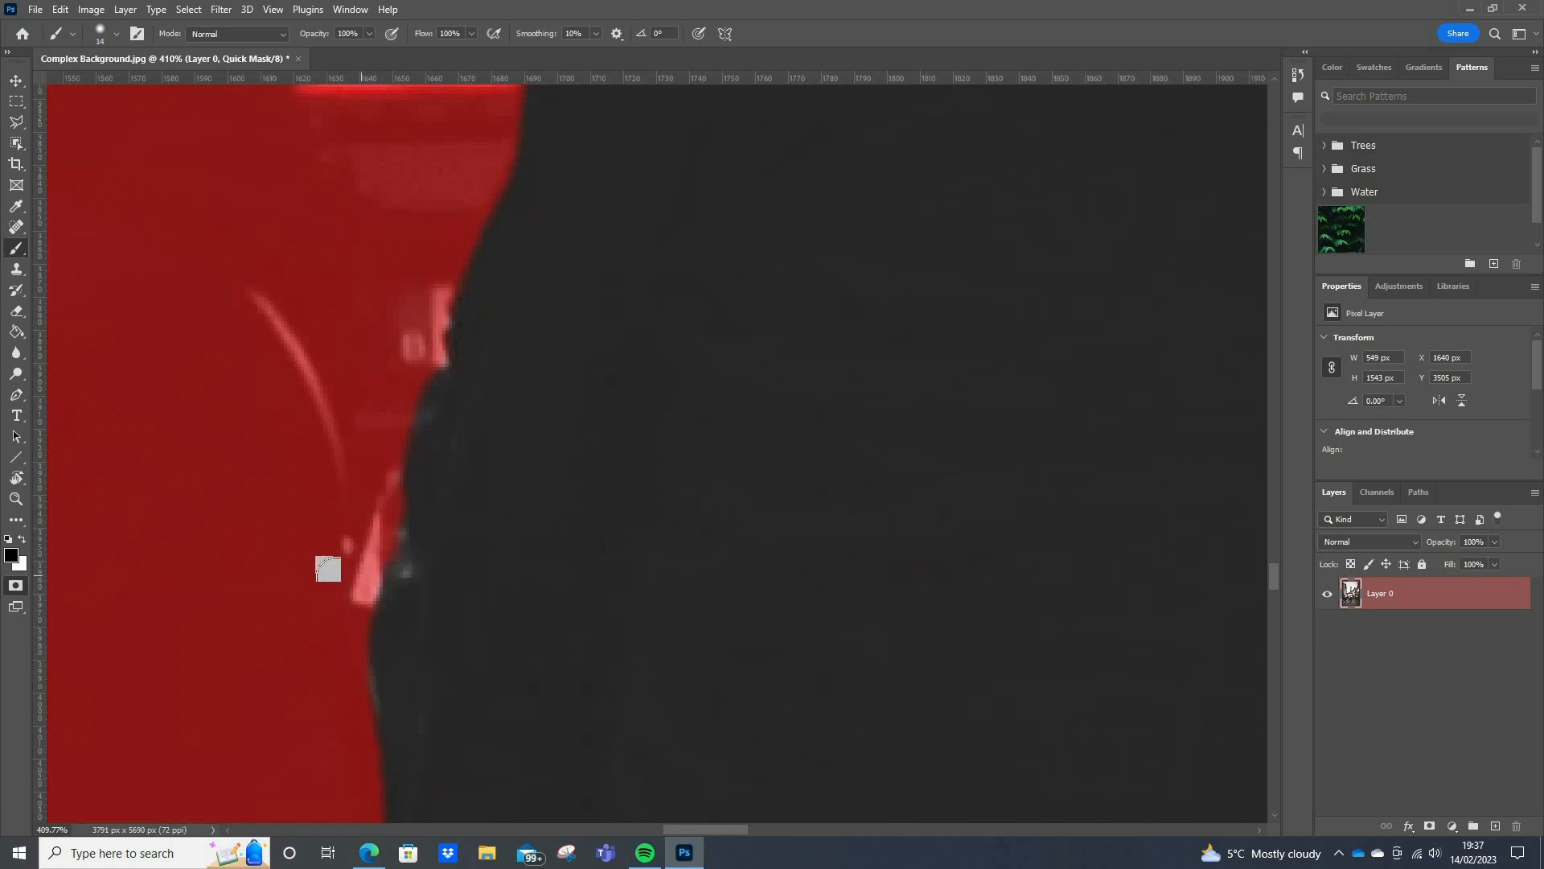
Examine the mask edge down the cyclist's left leg, the shoes and the bicycle for leftover background
scroll(328, 569, "down", 5)
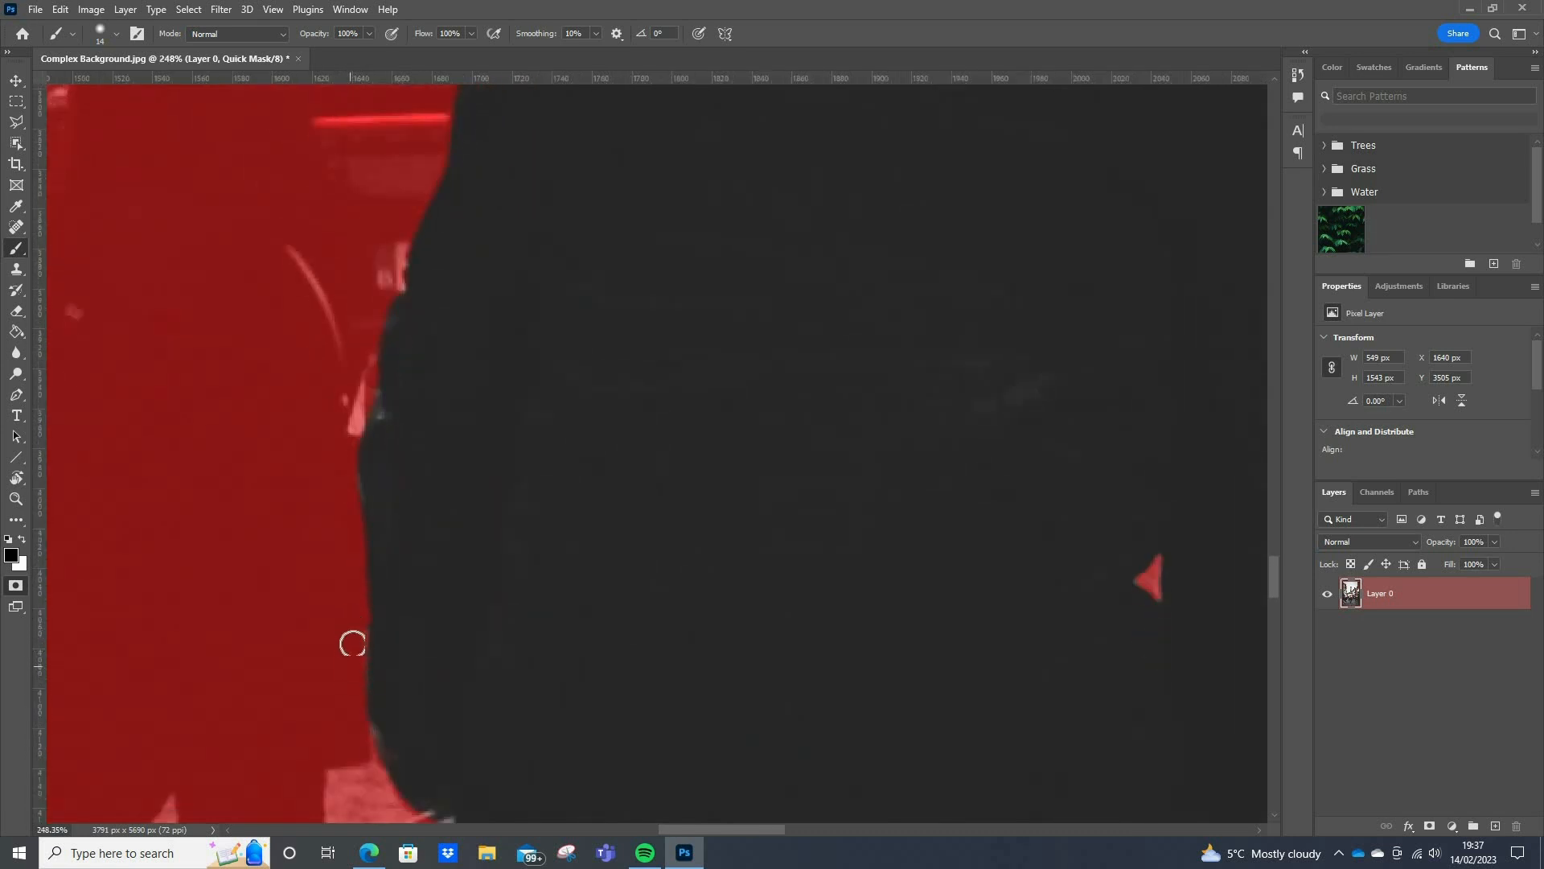
scroll(350, 627, "down", 5)
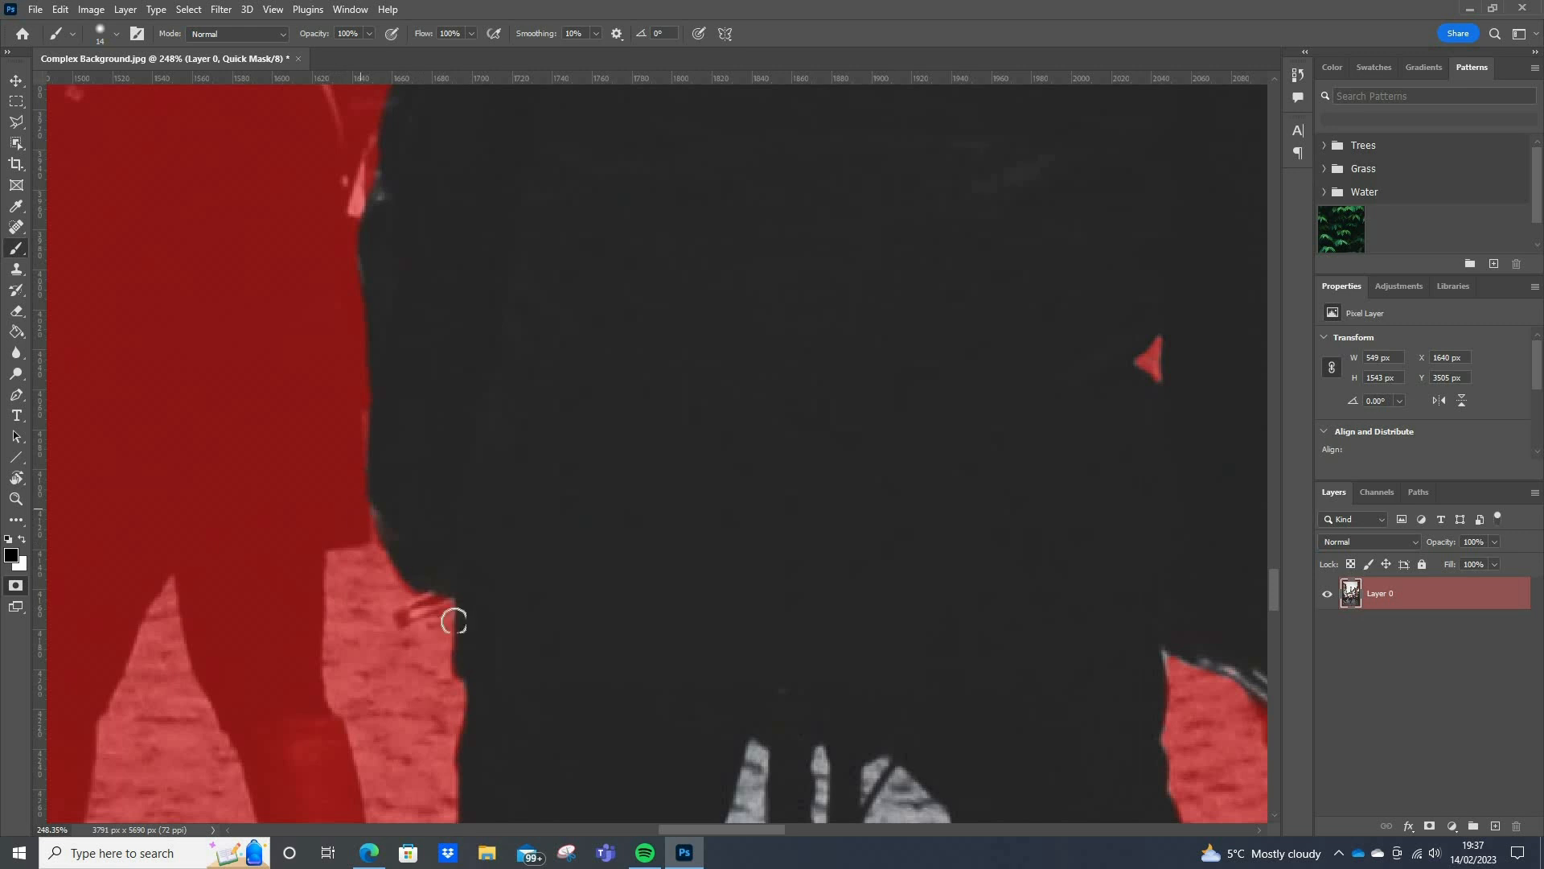
scroll(454, 621, "down", 8)
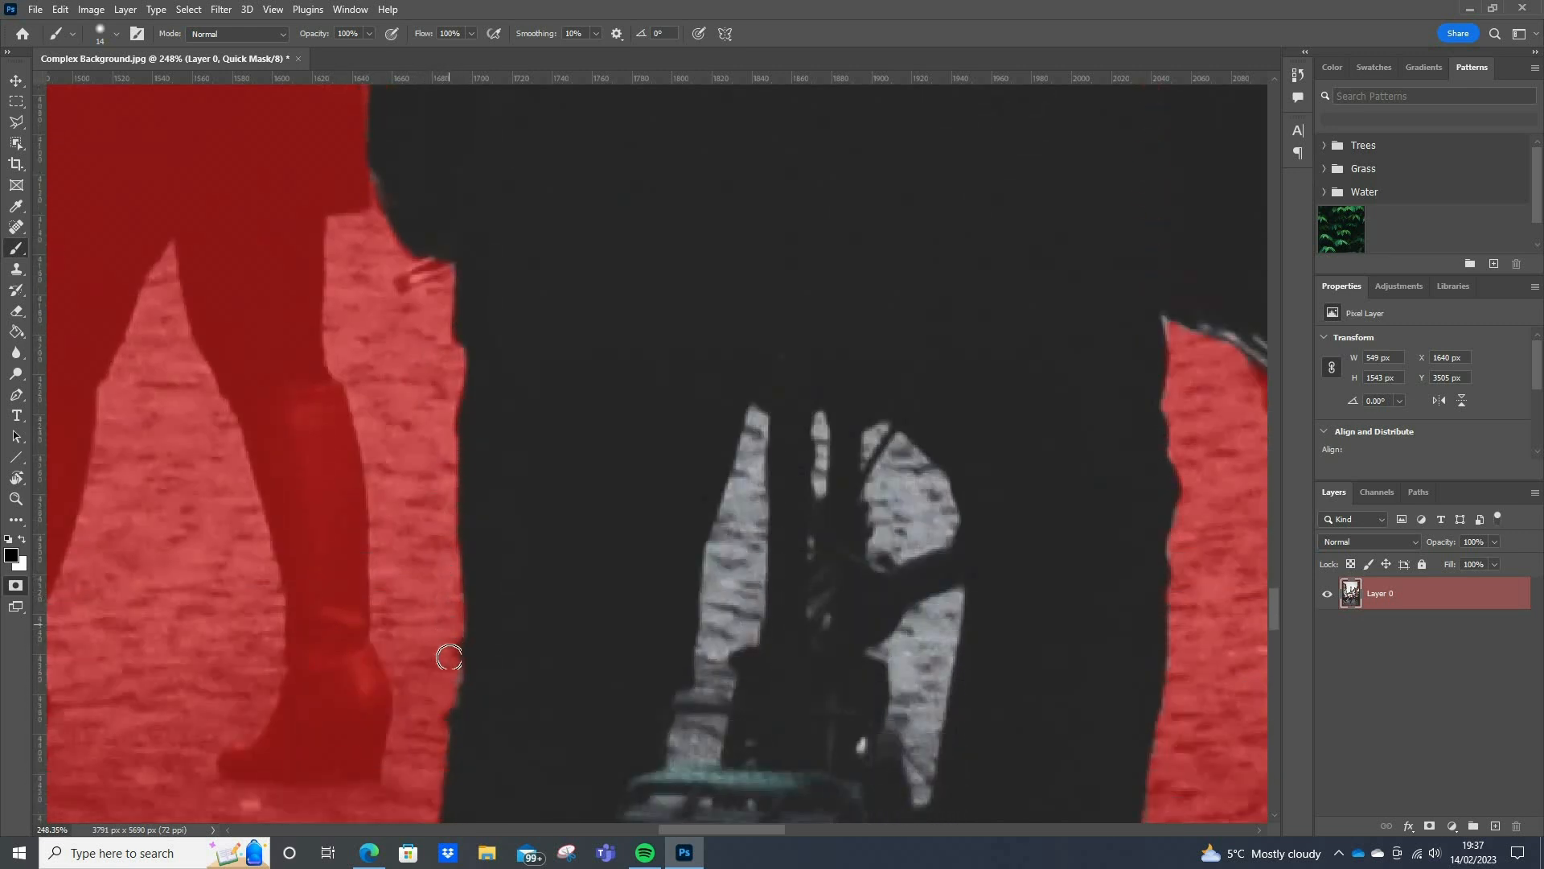
scroll(413, 756, "down", 8)
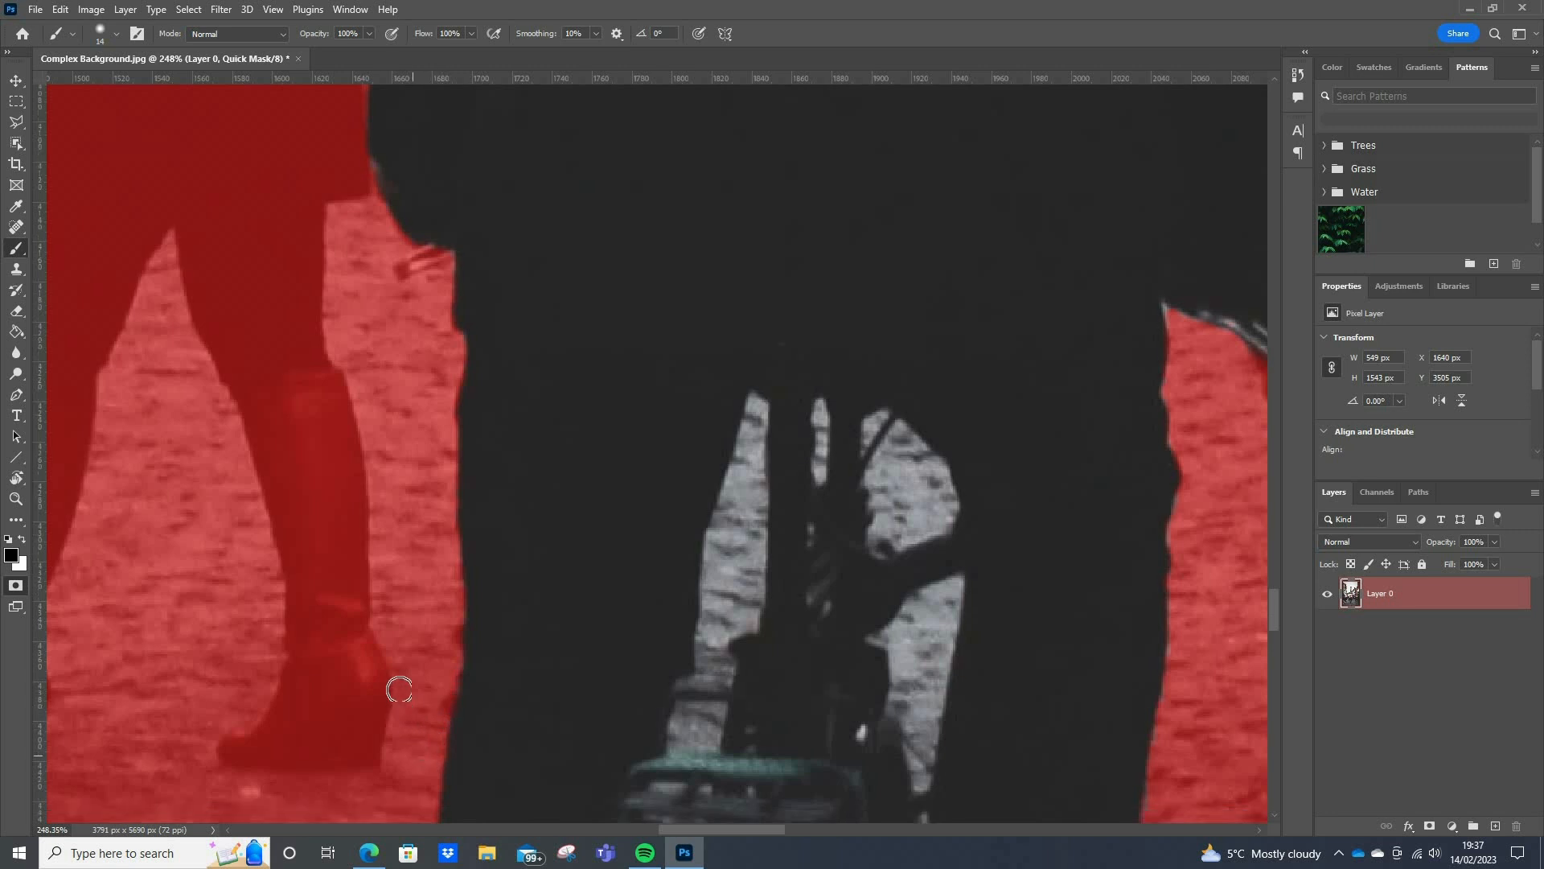
scroll(386, 644, "down", 6)
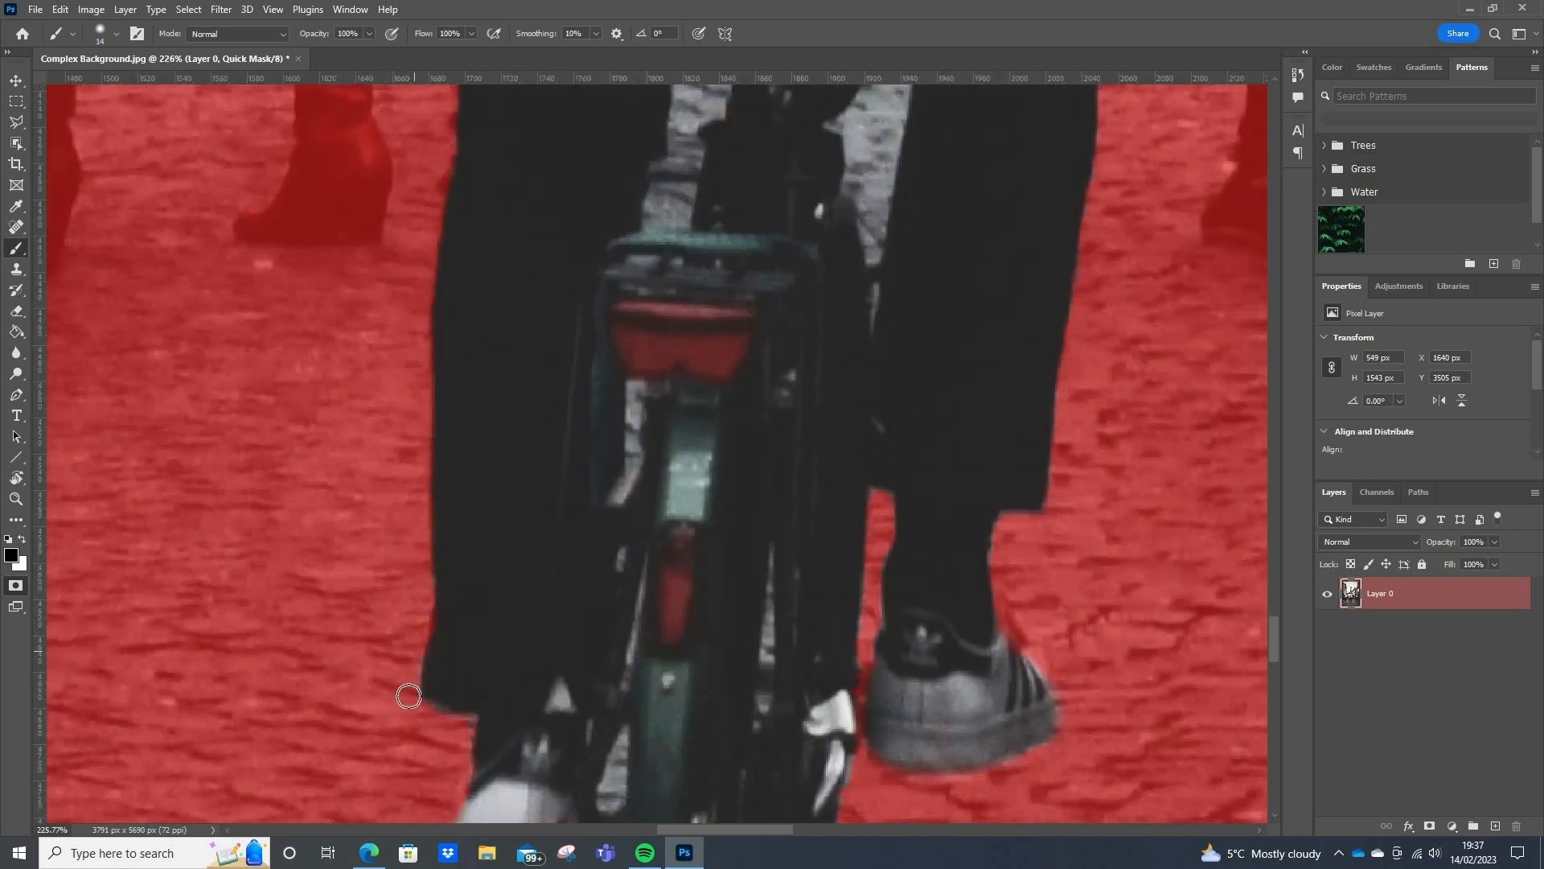
scroll(404, 700, "down", 3)
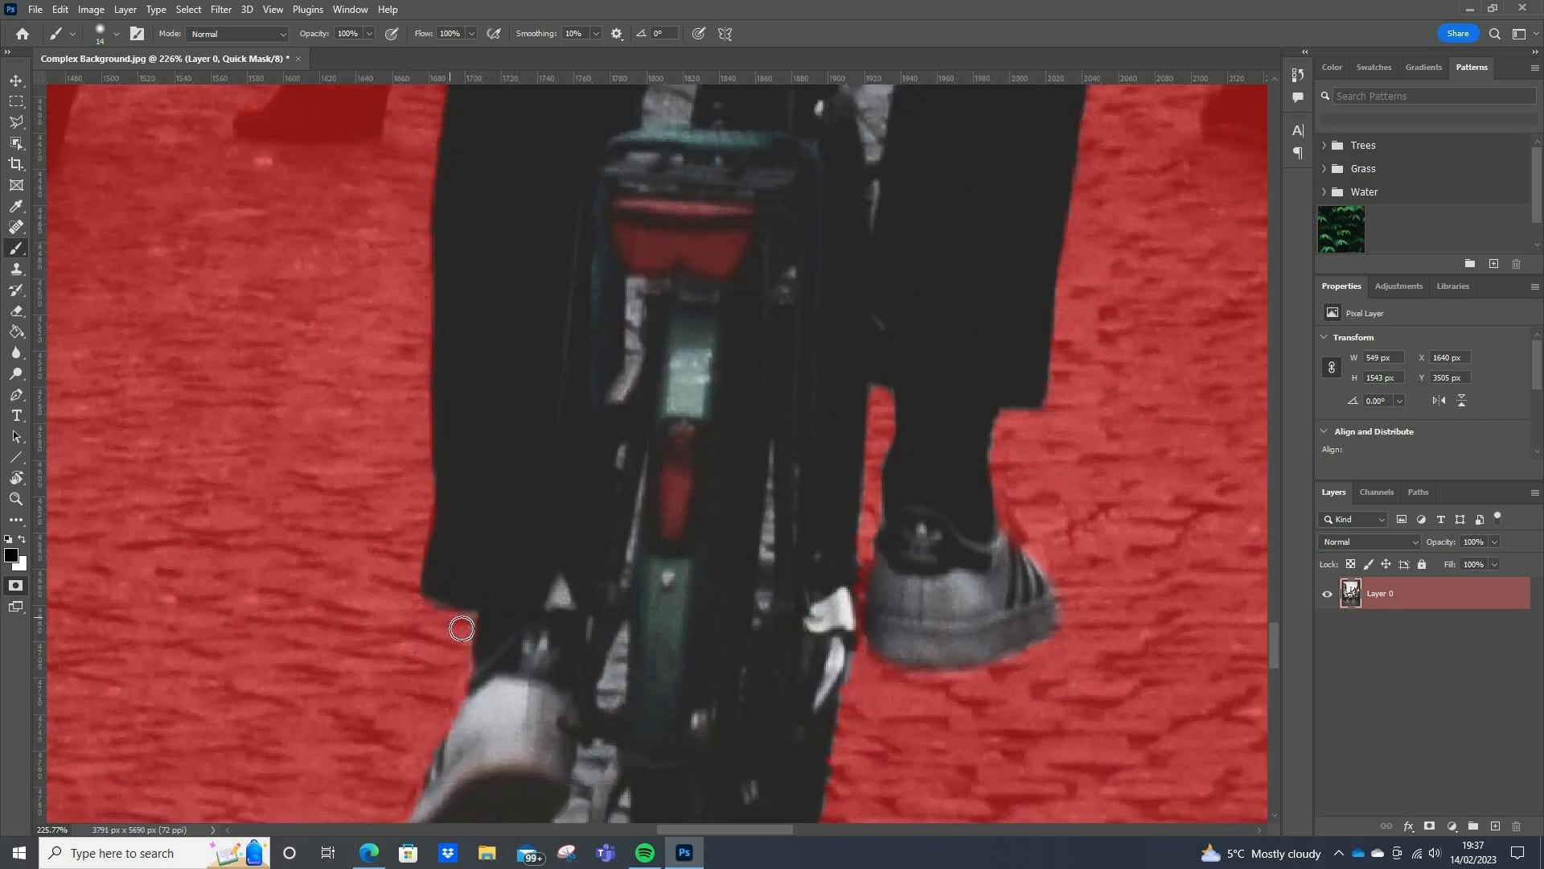
scroll(422, 633, "down", 7)
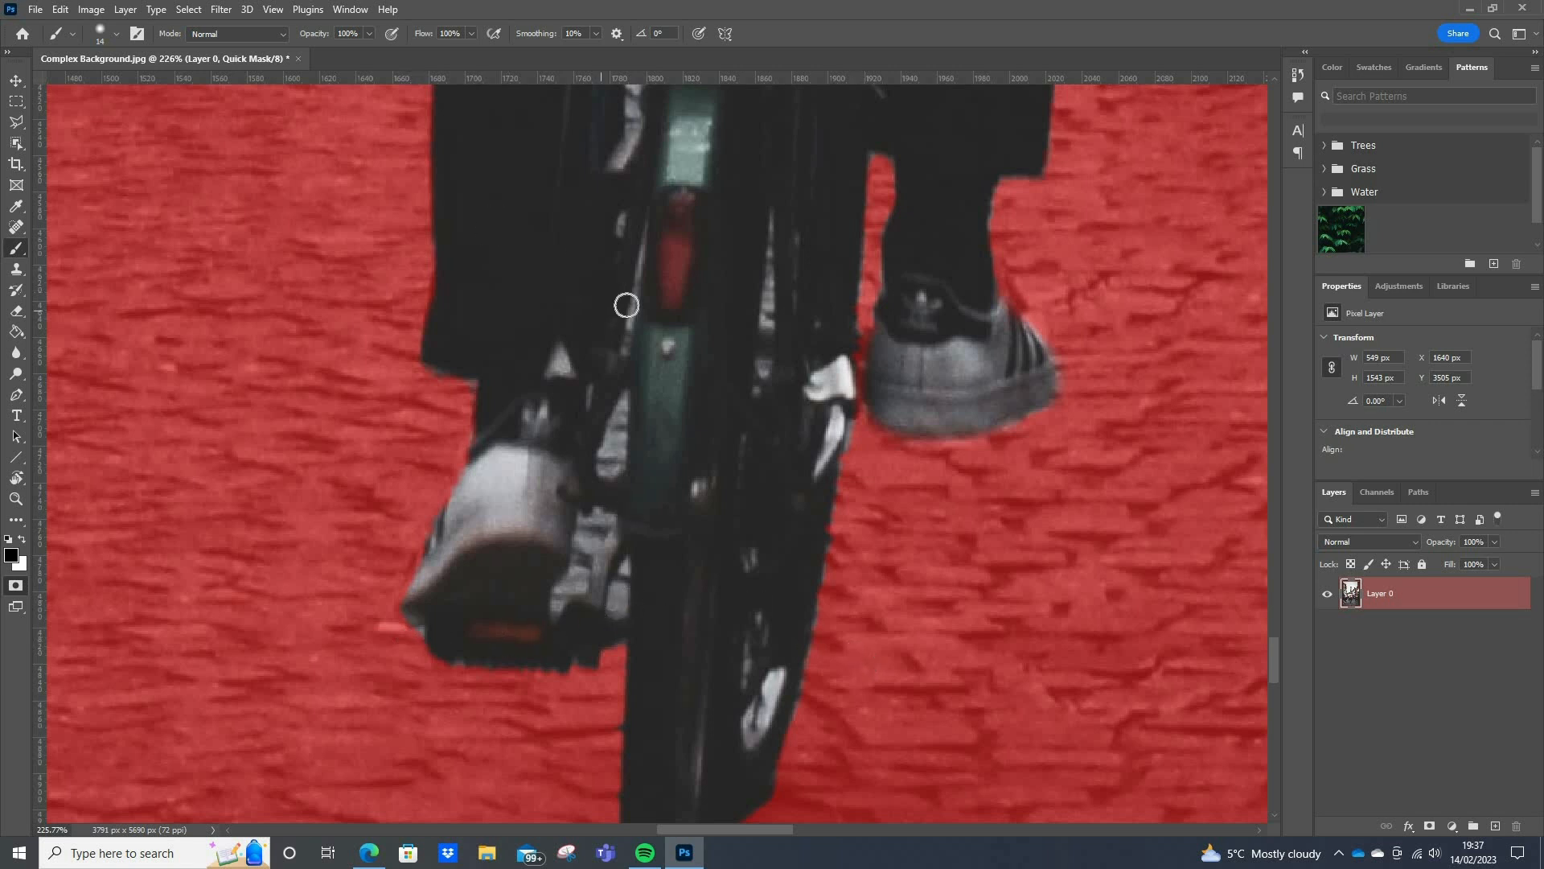
scroll(624, 303, "up", 8)
scroll(879, 185, "up", 10)
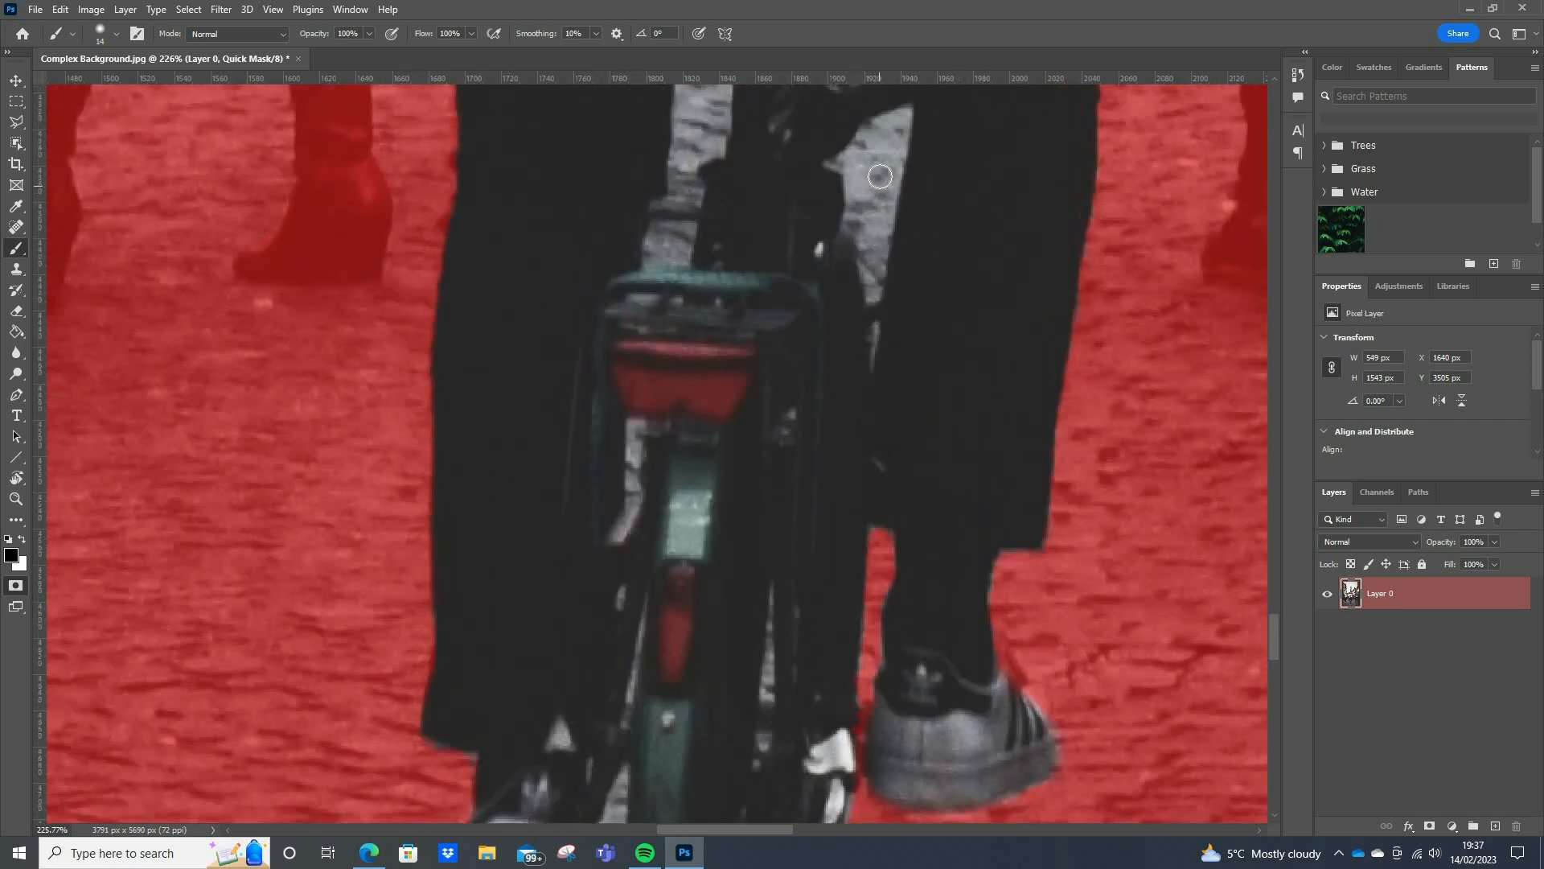
Mask out the tall gap between the cyclist's left leg and the bicycle frame in black, filling its narrow tip with an 11 px brush
scroll(722, 244, "up", 3)
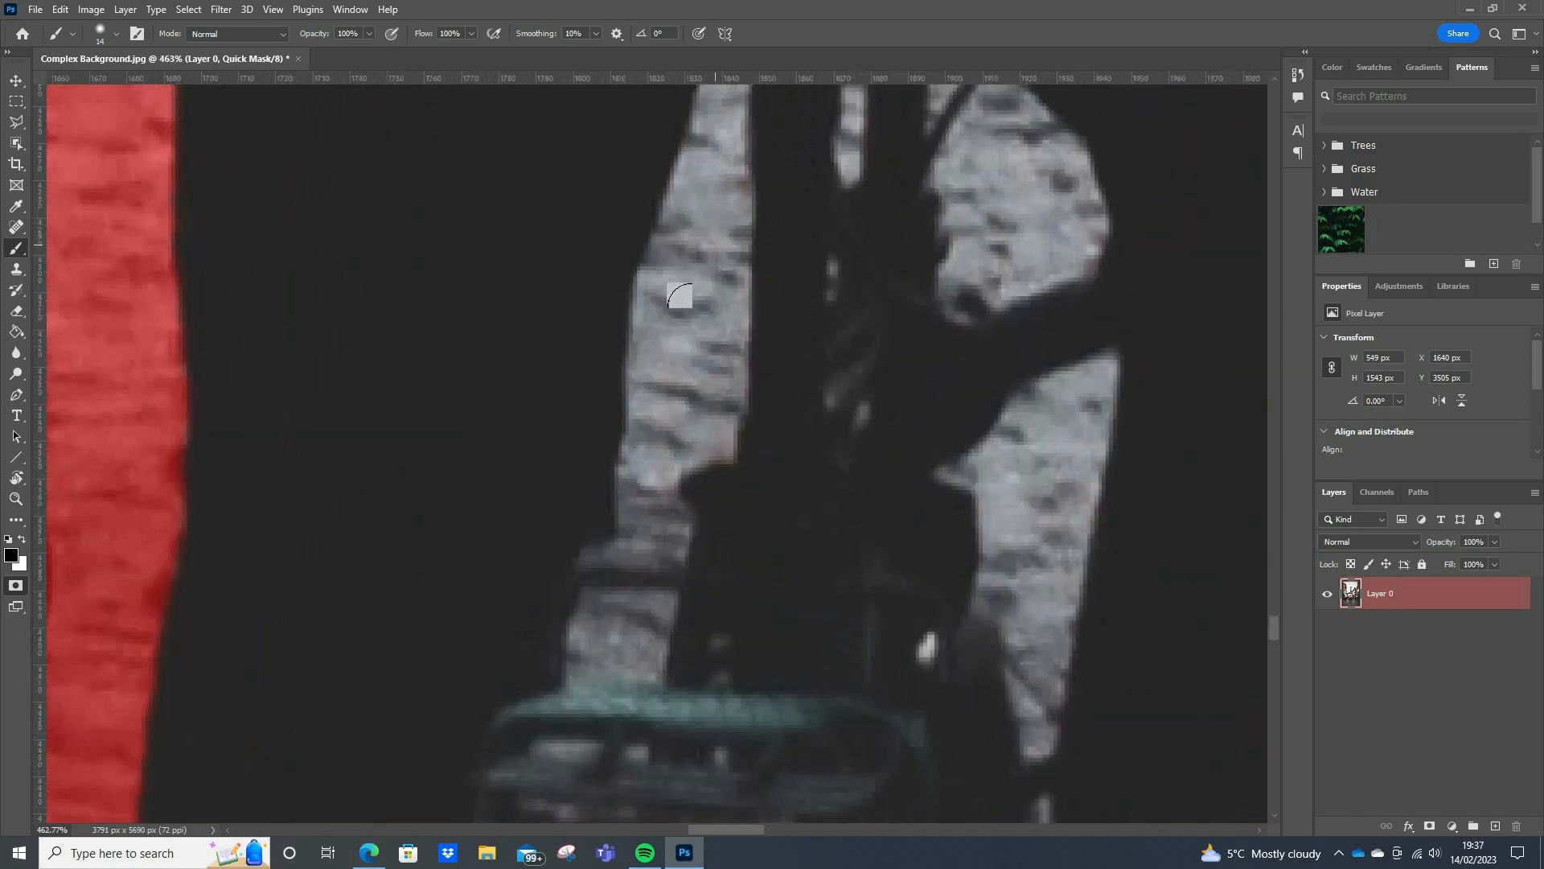
mouse_move(678, 300)
left_mouse_down()
mouse_move(701, 190)
mouse_move(665, 296)
mouse_move(707, 261)
mouse_move(694, 248)
mouse_move(700, 321)
mouse_move(713, 250)
mouse_move(708, 360)
mouse_move(684, 432)
mouse_move(675, 325)
mouse_move(665, 419)
mouse_move(650, 269)
mouse_move(629, 442)
mouse_move(709, 382)
mouse_move(635, 411)
mouse_move(616, 438)
mouse_move(628, 498)
mouse_move(658, 448)
mouse_move(664, 403)
left_mouse_up()
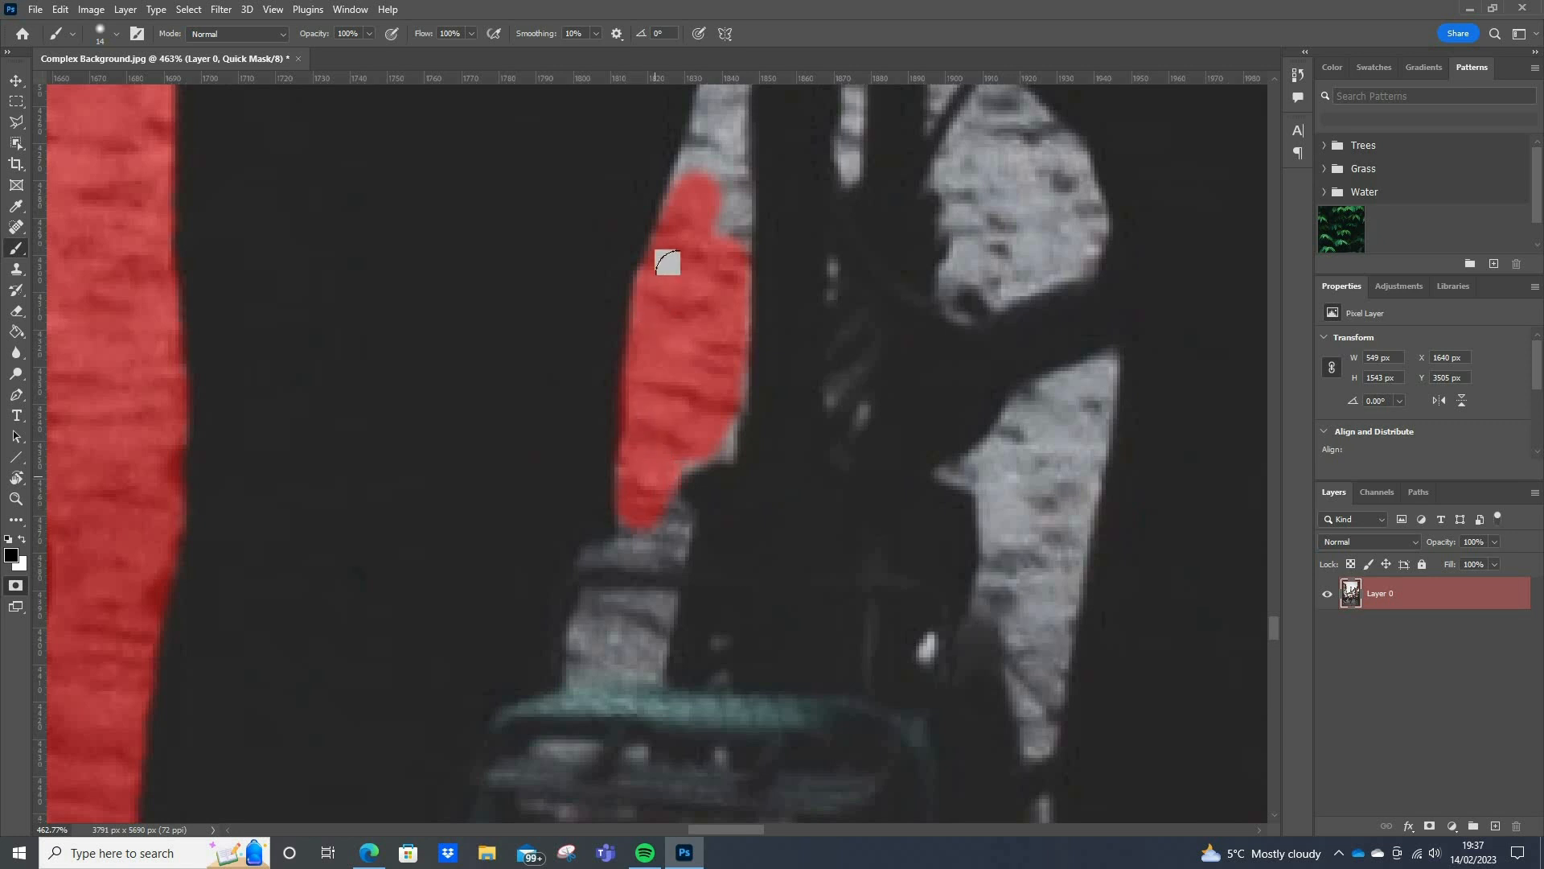
scroll(683, 274, "up", 6)
right_click(724, 301, "alt")
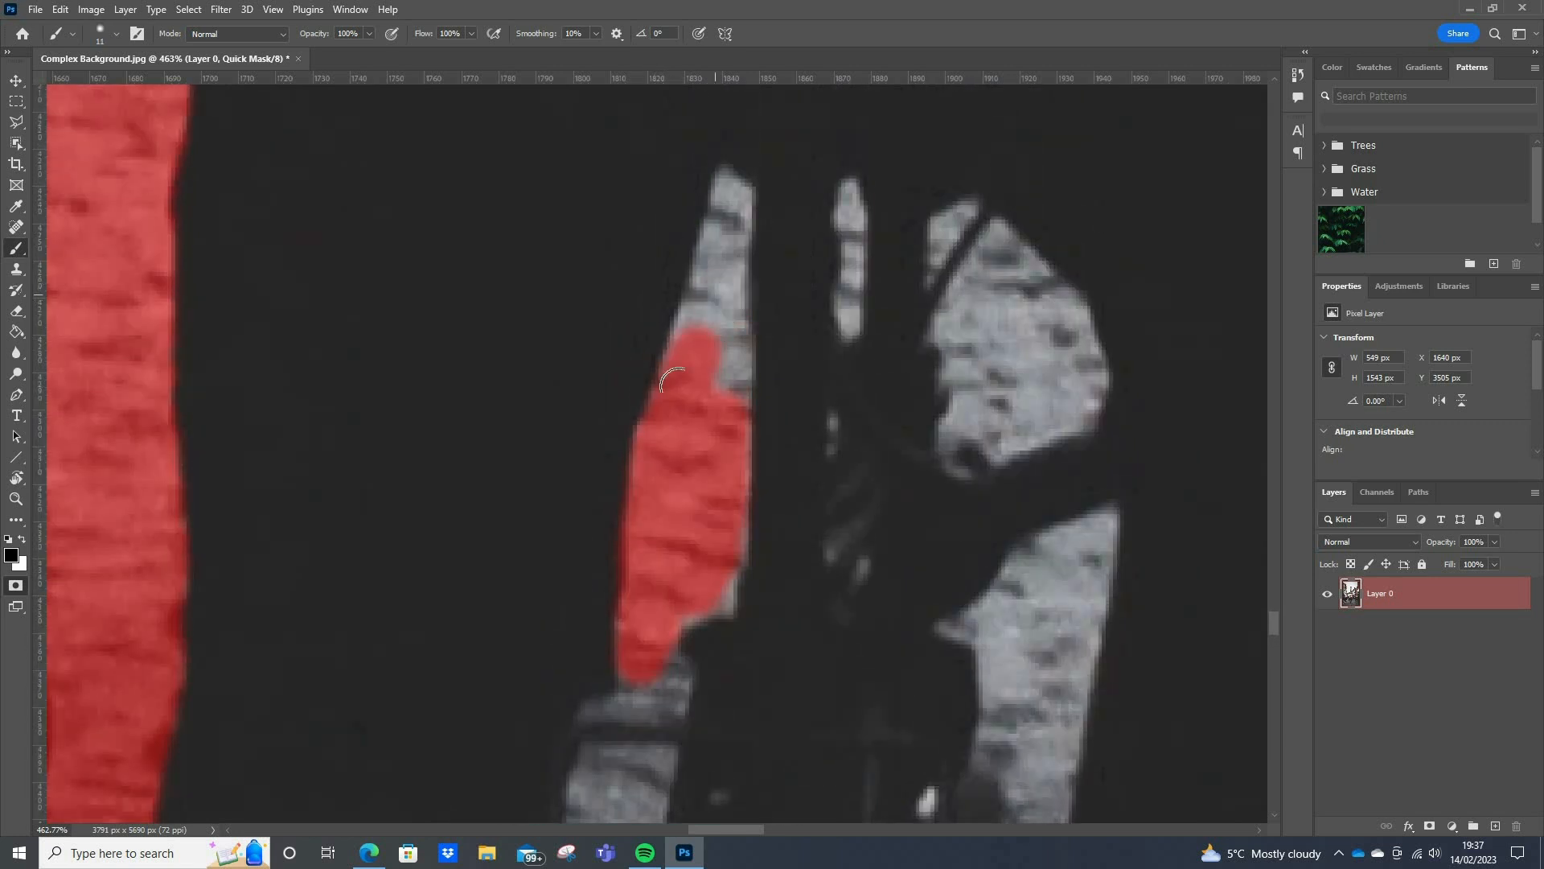
mouse_move(719, 317)
left_mouse_down()
mouse_move(717, 243)
mouse_move(702, 452)
mouse_move(730, 344)
left_mouse_up()
mouse_move(729, 233)
left_mouse_down()
mouse_move(724, 180)
mouse_move(715, 224)
left_mouse_up()
scroll(712, 381, "down", 2)
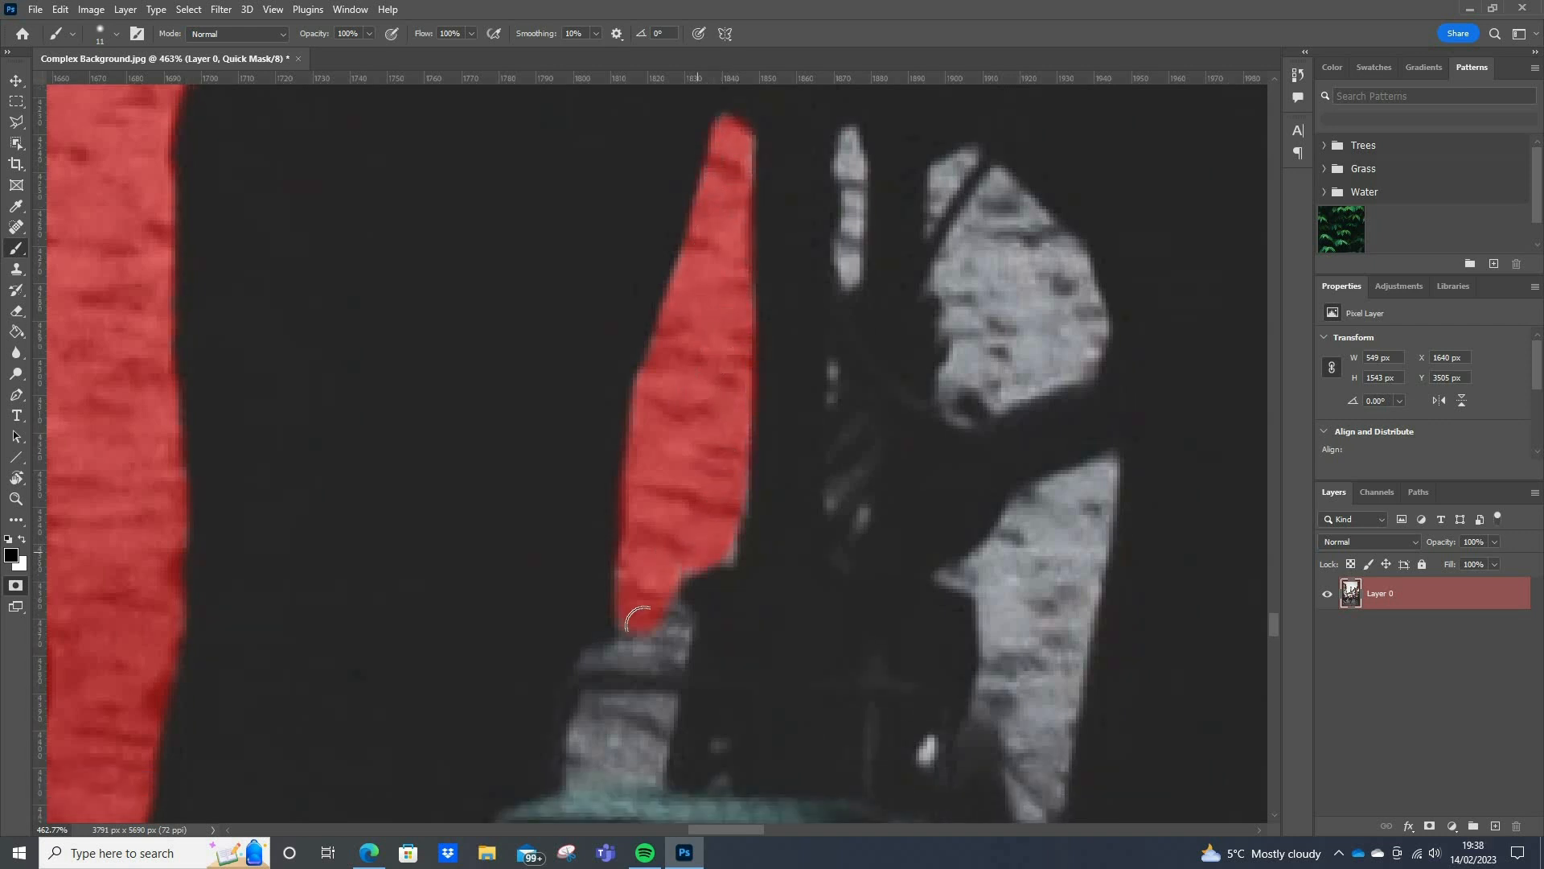
Mask out the small patch of pavement just above the rear rack with the 11 px black brush
scroll(643, 596, "down", 5)
mouse_move(599, 618)
left_mouse_down()
mouse_move(603, 654)
mouse_move(643, 658)
mouse_move(660, 600)
mouse_move(637, 599)
mouse_move(623, 643)
mouse_move(627, 584)
left_mouse_up()
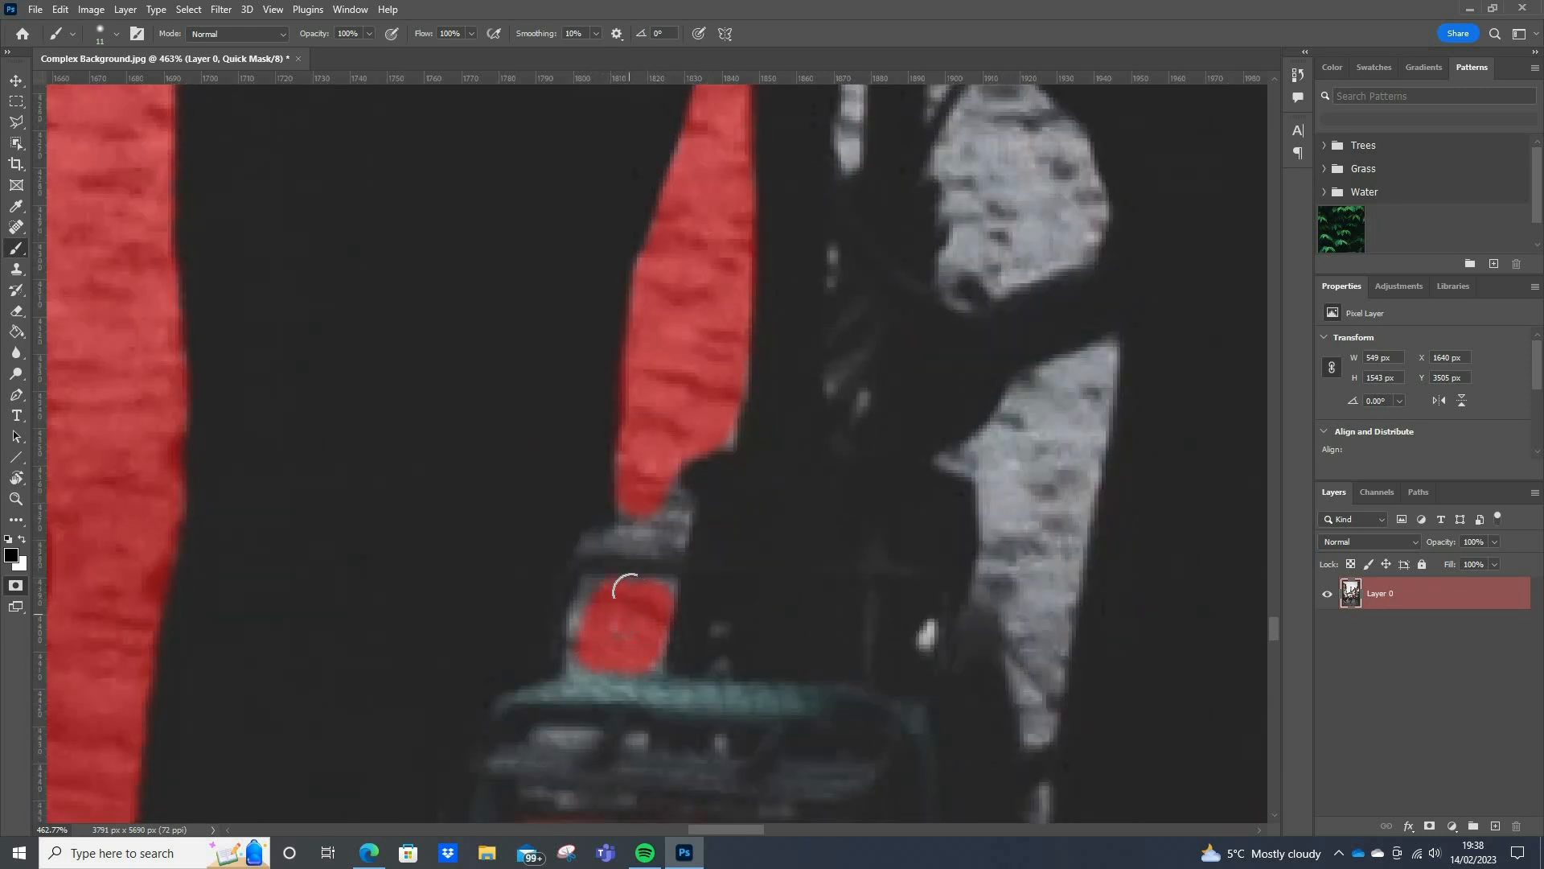
left_click_drag(579, 631, 609, 653)
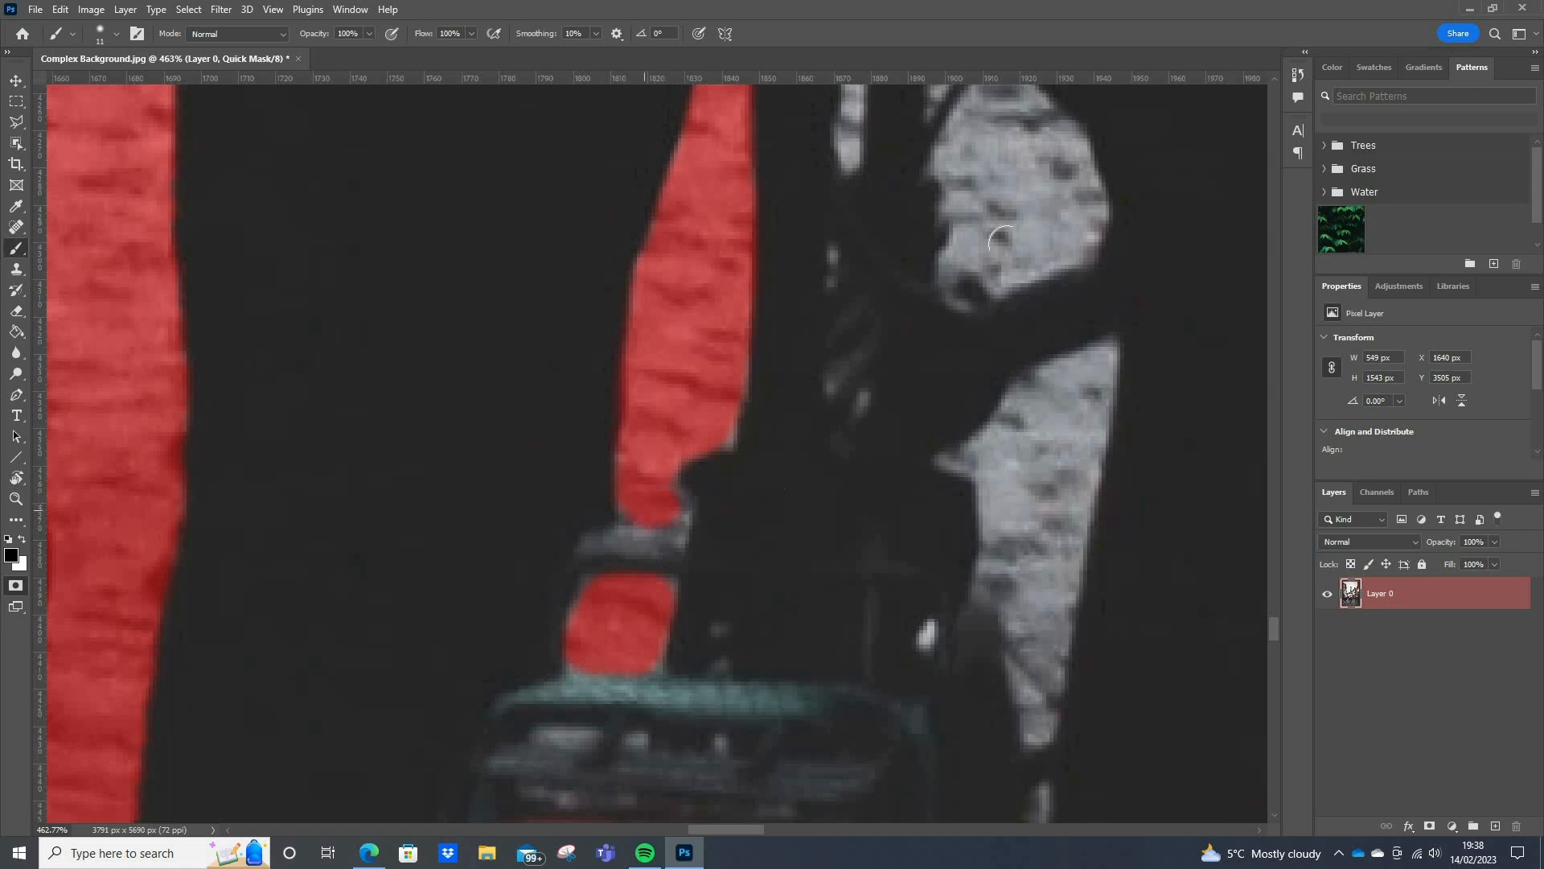
Mask out the upper gap between the bicycle frame and the cyclist's right leg with the 11 px black brush
scroll(1000, 240, "up", 3)
mouse_move(995, 218)
left_mouse_down()
mouse_move(957, 302)
mouse_move(965, 394)
mouse_move(1002, 419)
mouse_move(1102, 346)
left_mouse_up()
mouse_move(1043, 259)
left_mouse_down()
mouse_move(995, 203)
mouse_move(993, 353)
mouse_move(999, 330)
mouse_move(993, 237)
mouse_move(967, 381)
mouse_move(999, 404)
mouse_move(1015, 271)
mouse_move(1050, 406)
mouse_move(1059, 316)
mouse_move(1020, 248)
mouse_move(1063, 303)
left_mouse_up()
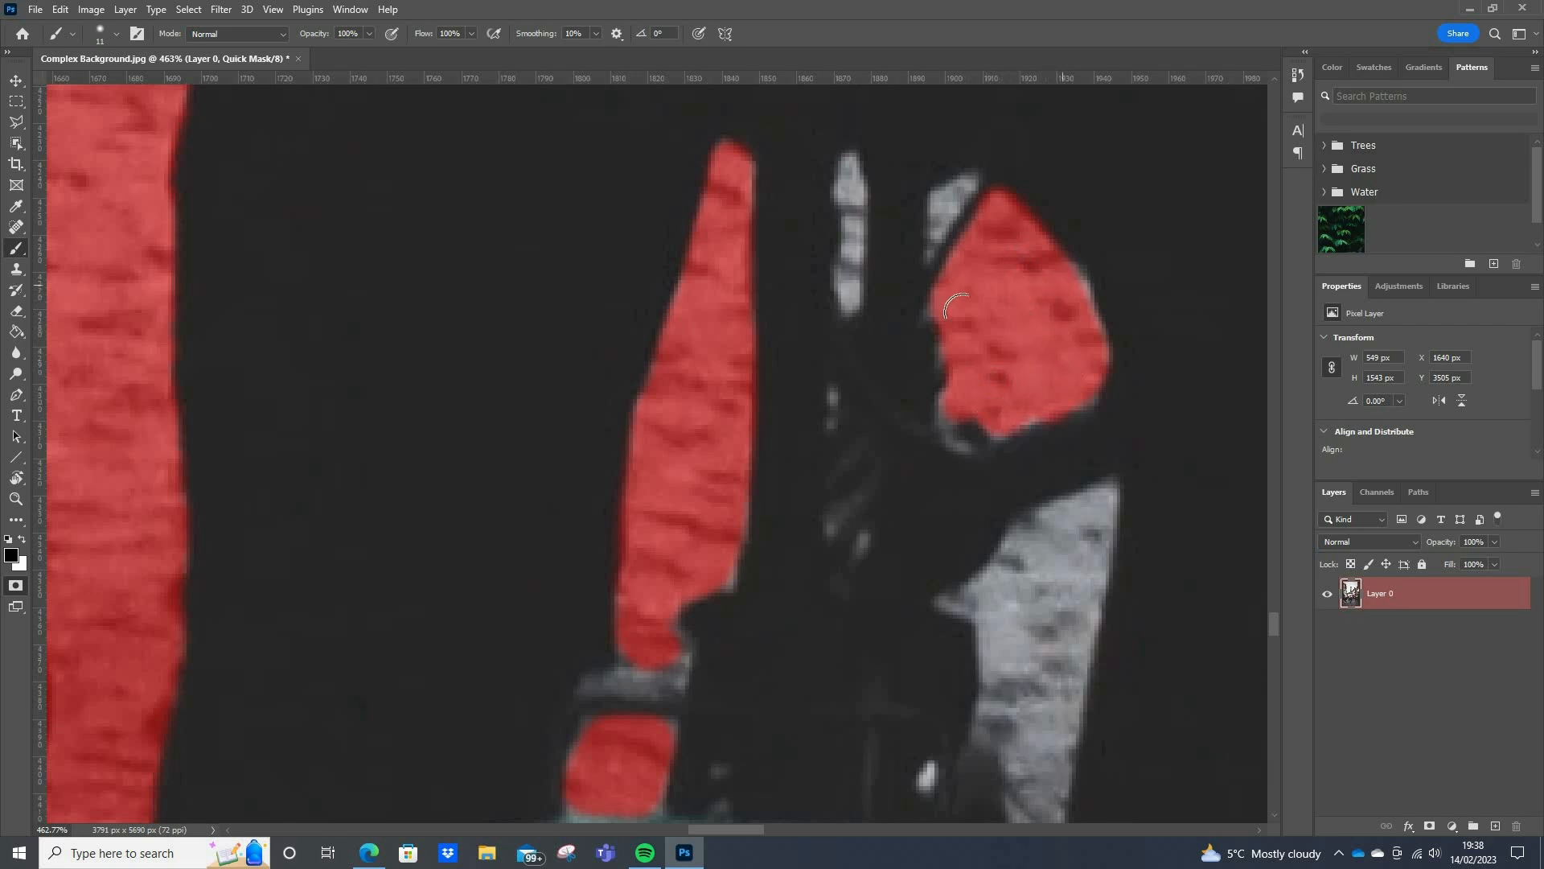
Mask out the lower gap between the bicycle and the cyclist's right leg in black, filling its tip and corners with a 9 px brush
scroll(965, 650, "down", 2)
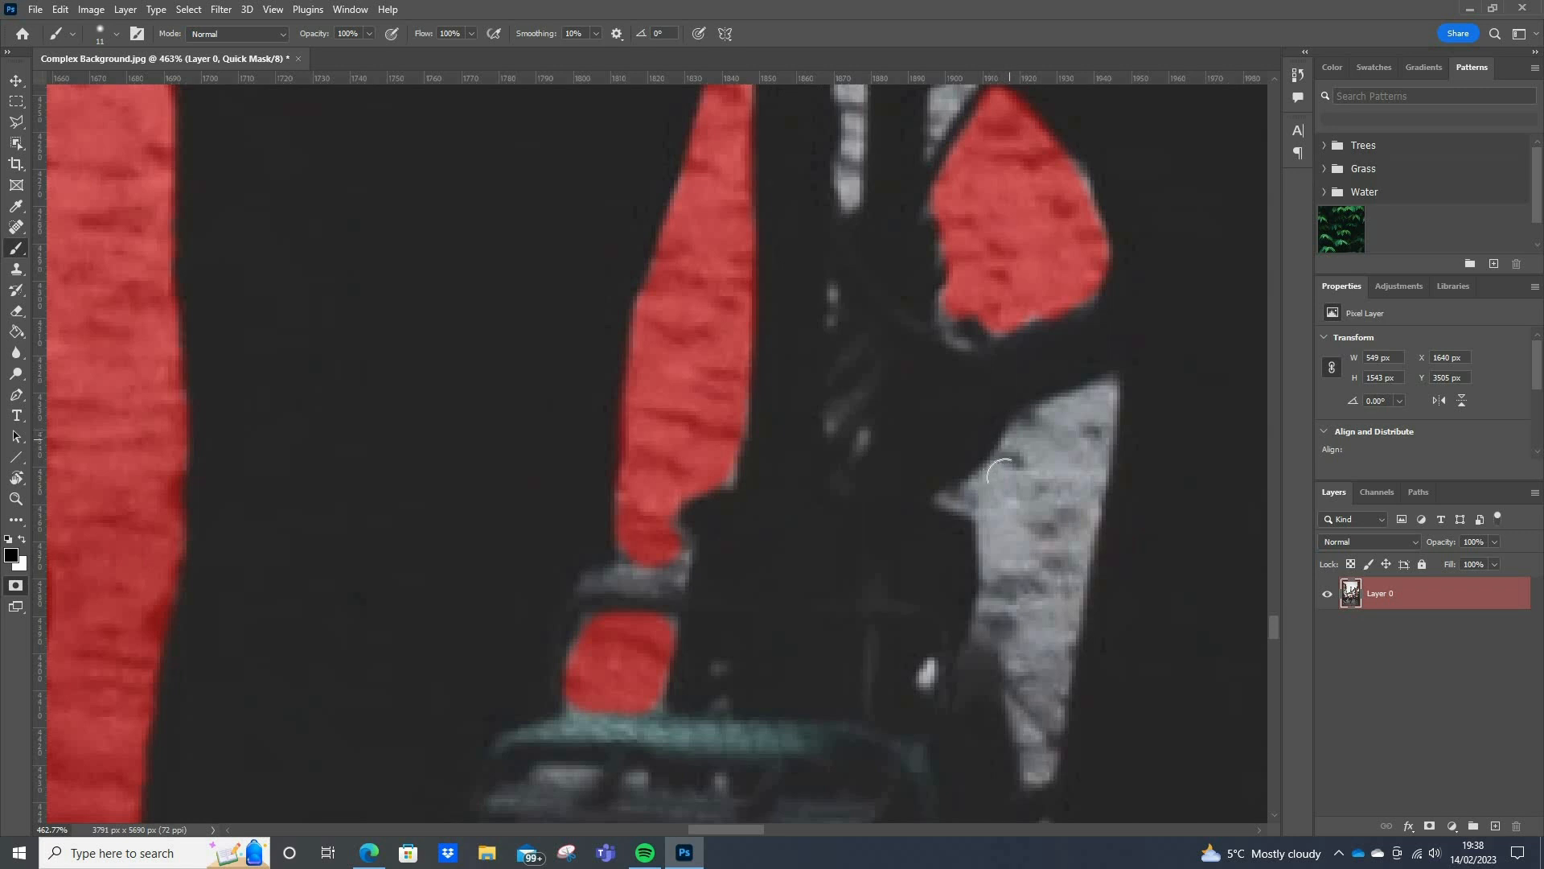
mouse_move(999, 470)
left_mouse_down()
mouse_move(1031, 427)
mouse_move(1004, 465)
mouse_move(1093, 396)
mouse_move(1040, 425)
mouse_move(1056, 460)
mouse_move(1022, 565)
mouse_move(1038, 468)
mouse_move(1004, 560)
mouse_move(999, 487)
mouse_move(992, 600)
mouse_move(1044, 568)
left_mouse_up()
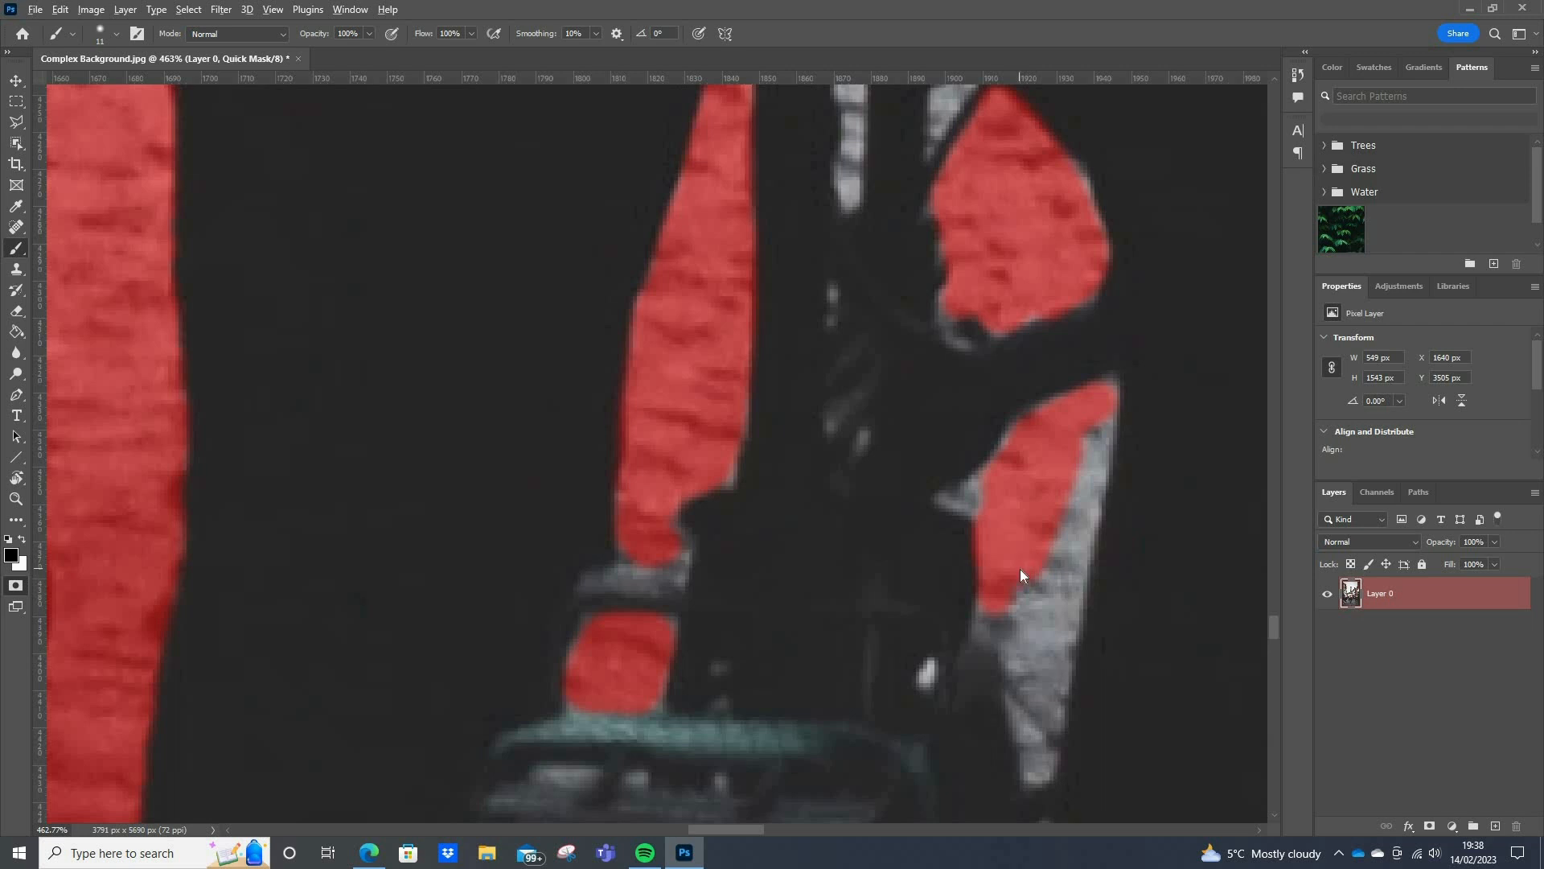
right_click(1021, 571, "alt")
mouse_move(1020, 569)
left_mouse_down()
mouse_move(1063, 564)
mouse_move(1046, 565)
mouse_move(1058, 564)
mouse_move(1072, 441)
left_mouse_up()
right_click(1053, 518, "alt")
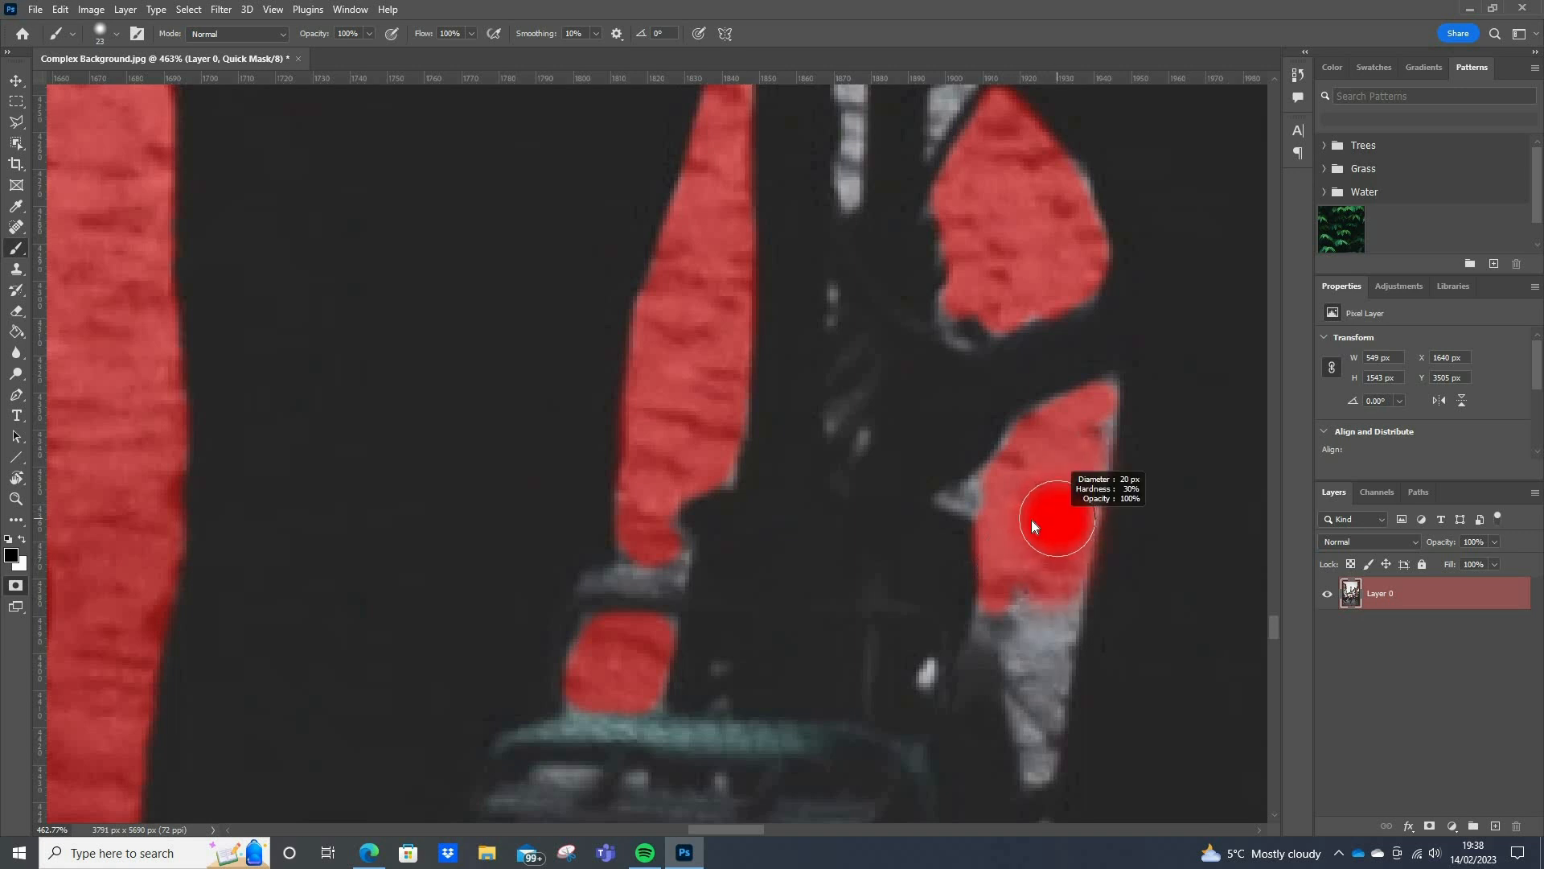
left_click_drag(1053, 519, 1051, 519)
mouse_move(1051, 645)
left_mouse_down()
mouse_move(1035, 590)
mouse_move(1016, 624)
mouse_move(1030, 703)
mouse_move(995, 621)
left_mouse_up()
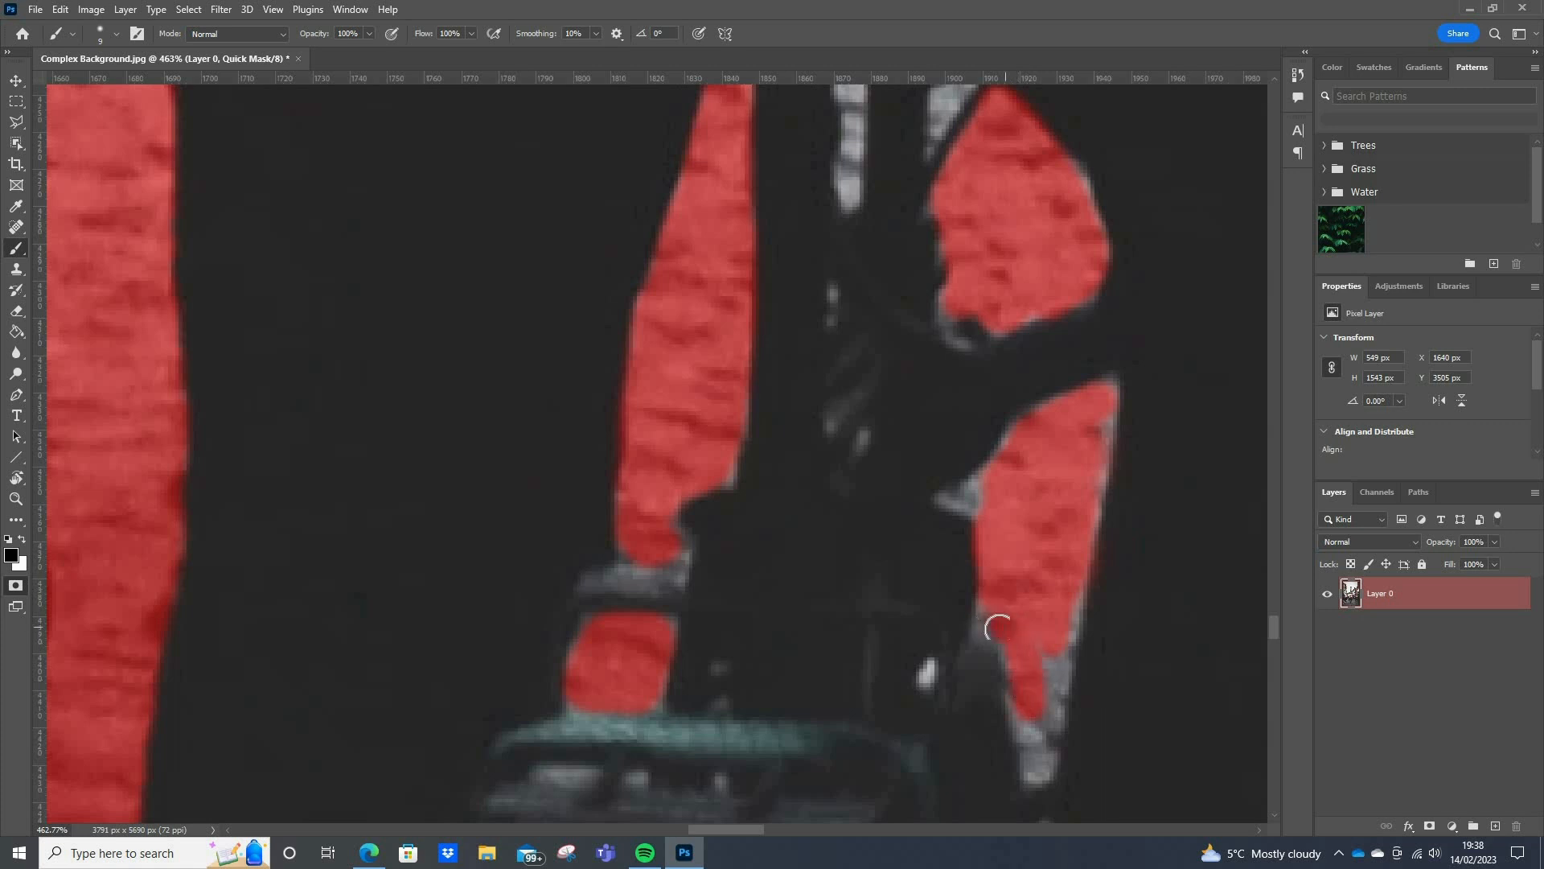
mouse_move(1032, 768)
left_mouse_down()
mouse_move(1069, 592)
mouse_move(1053, 683)
left_mouse_up()
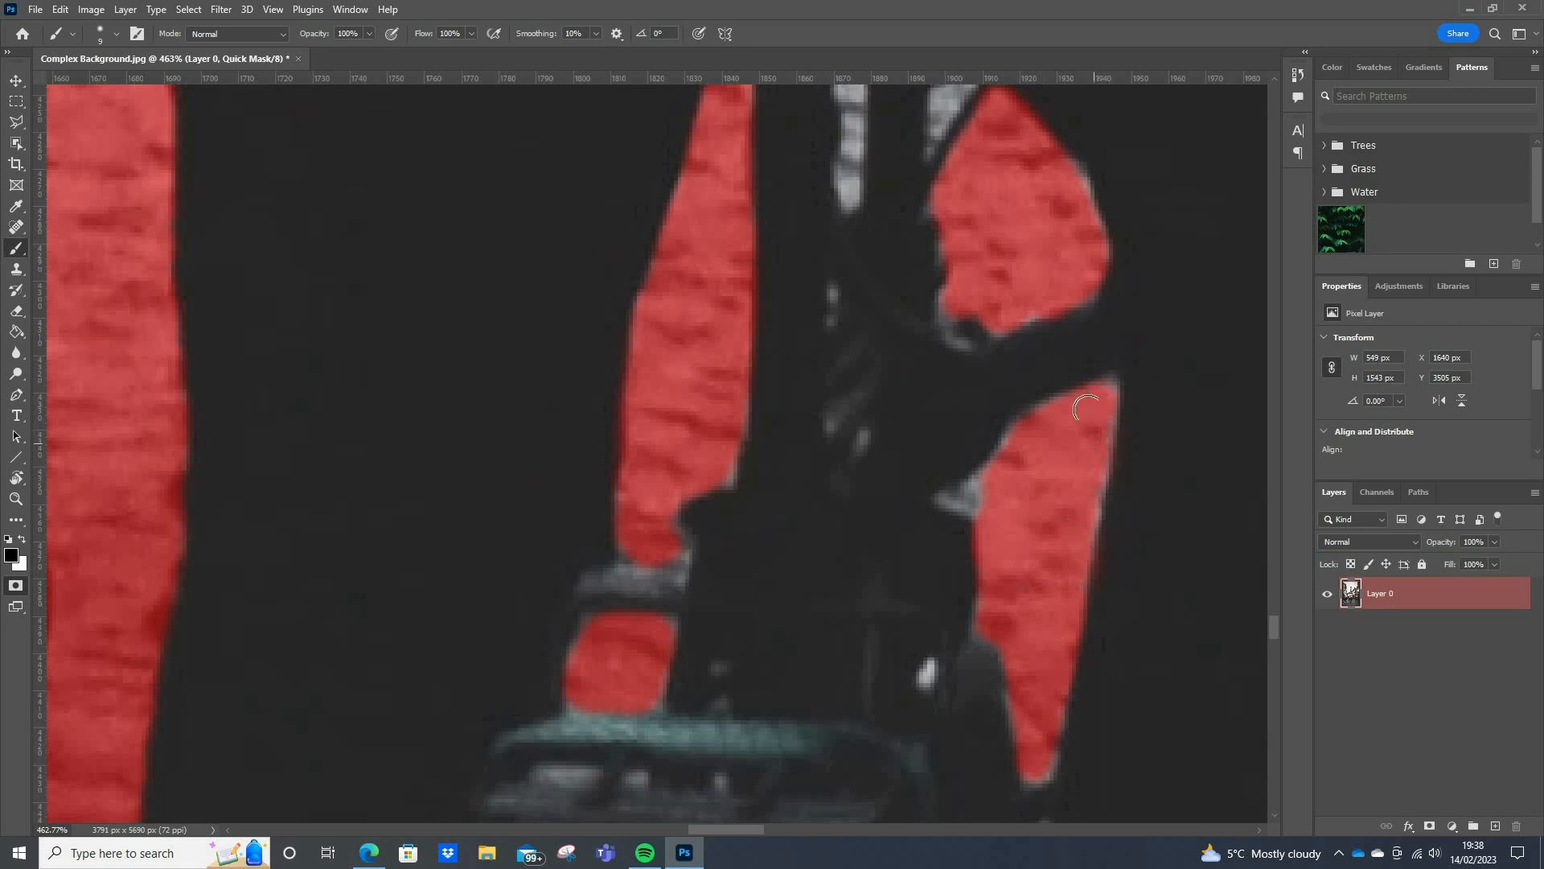
left_click_drag(968, 494, 973, 499)
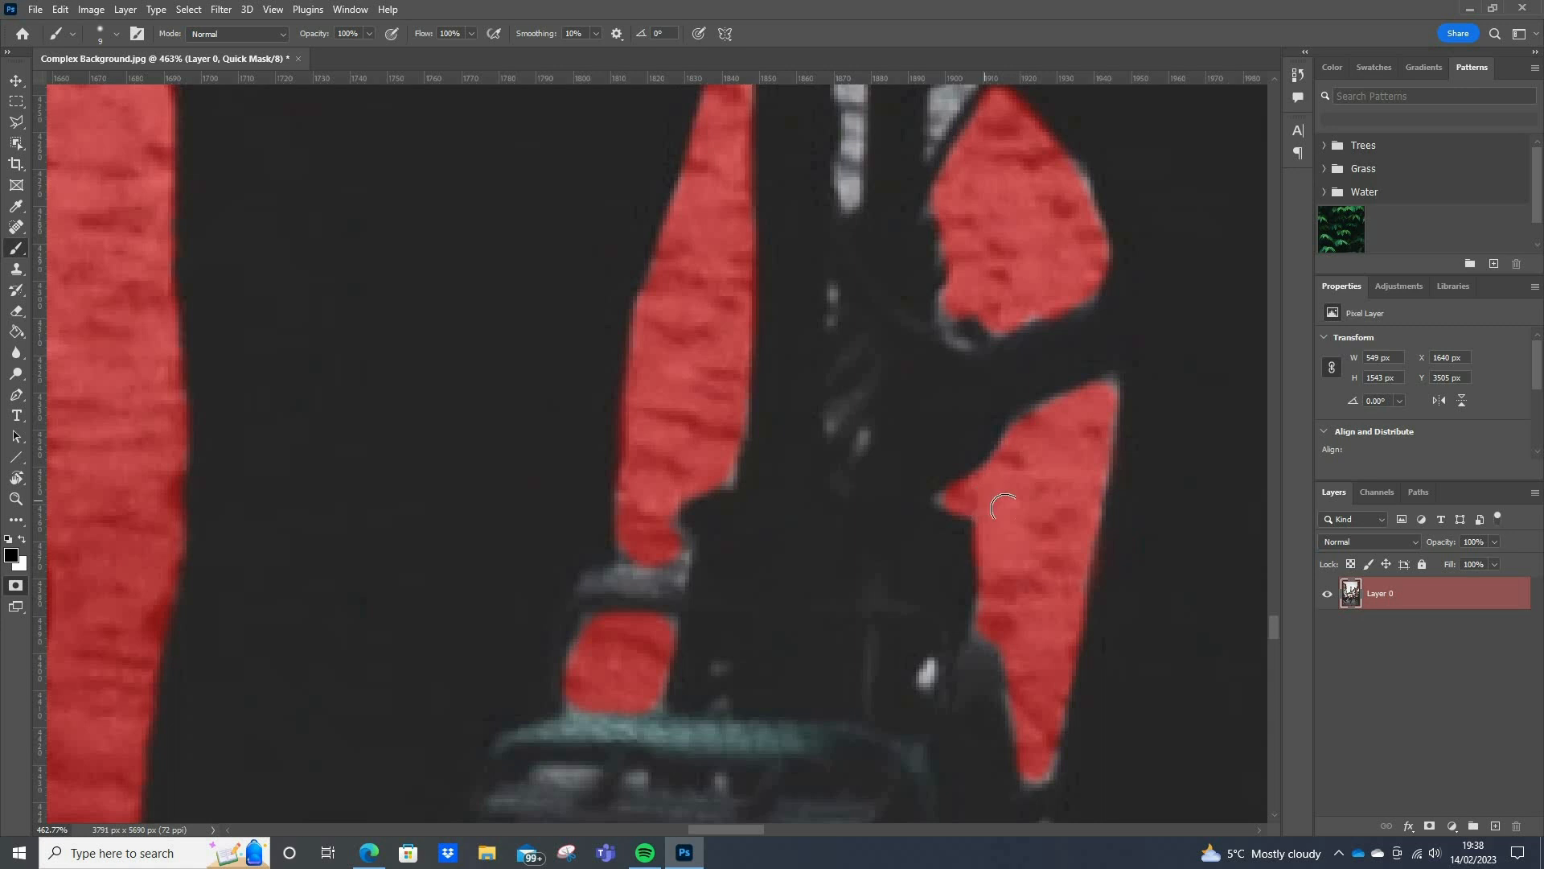
Paint a black stroke across the cyclist's right leg and restore the leg to the selection in white
left_click_drag(1015, 527, 1253, 516)
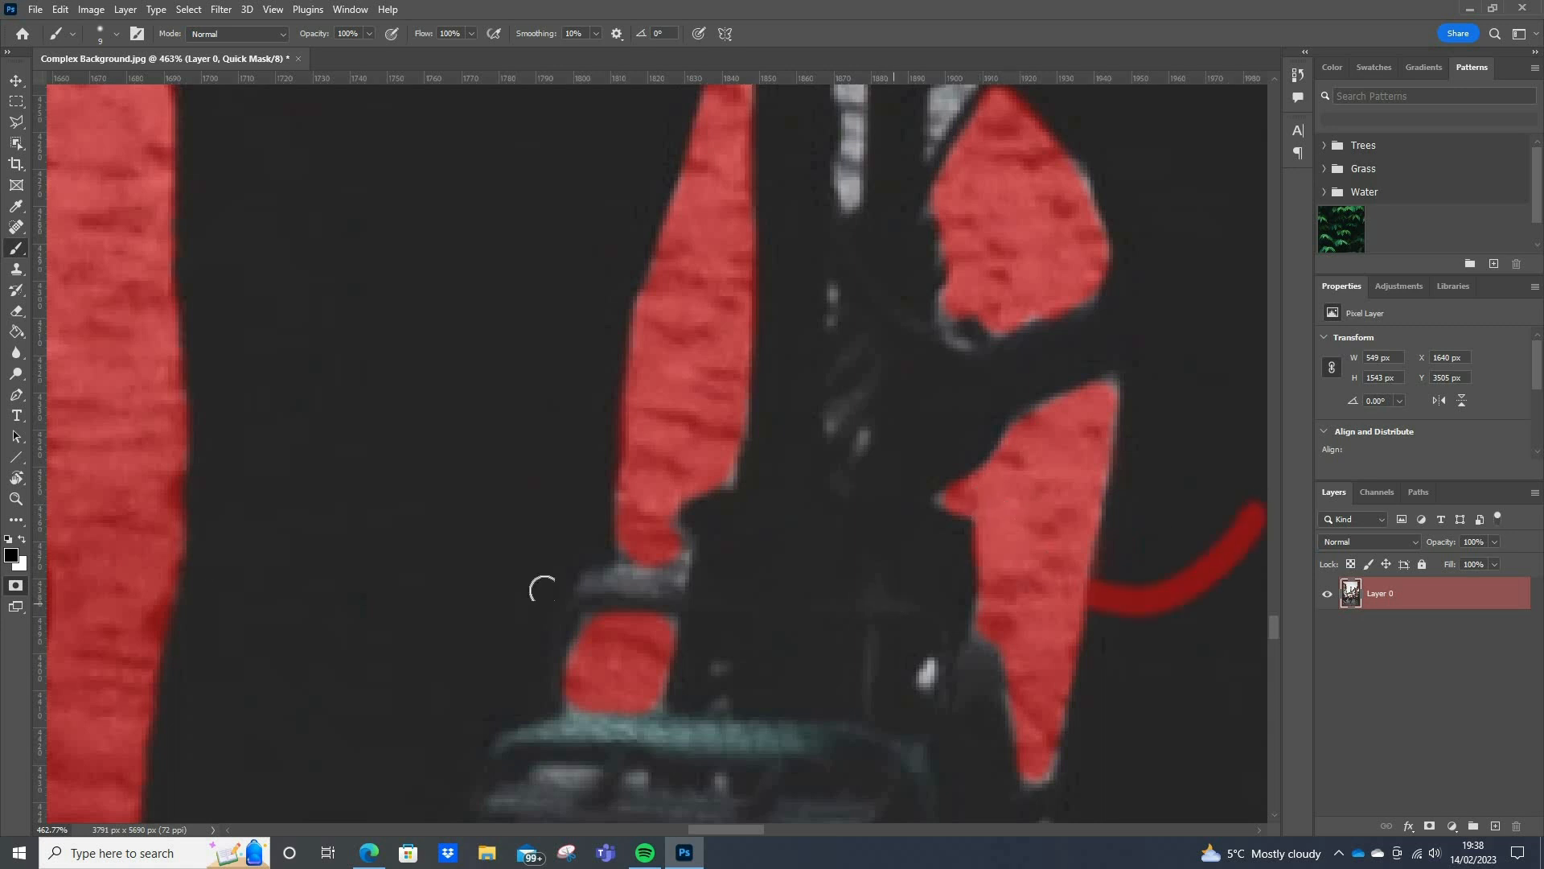
key("x")
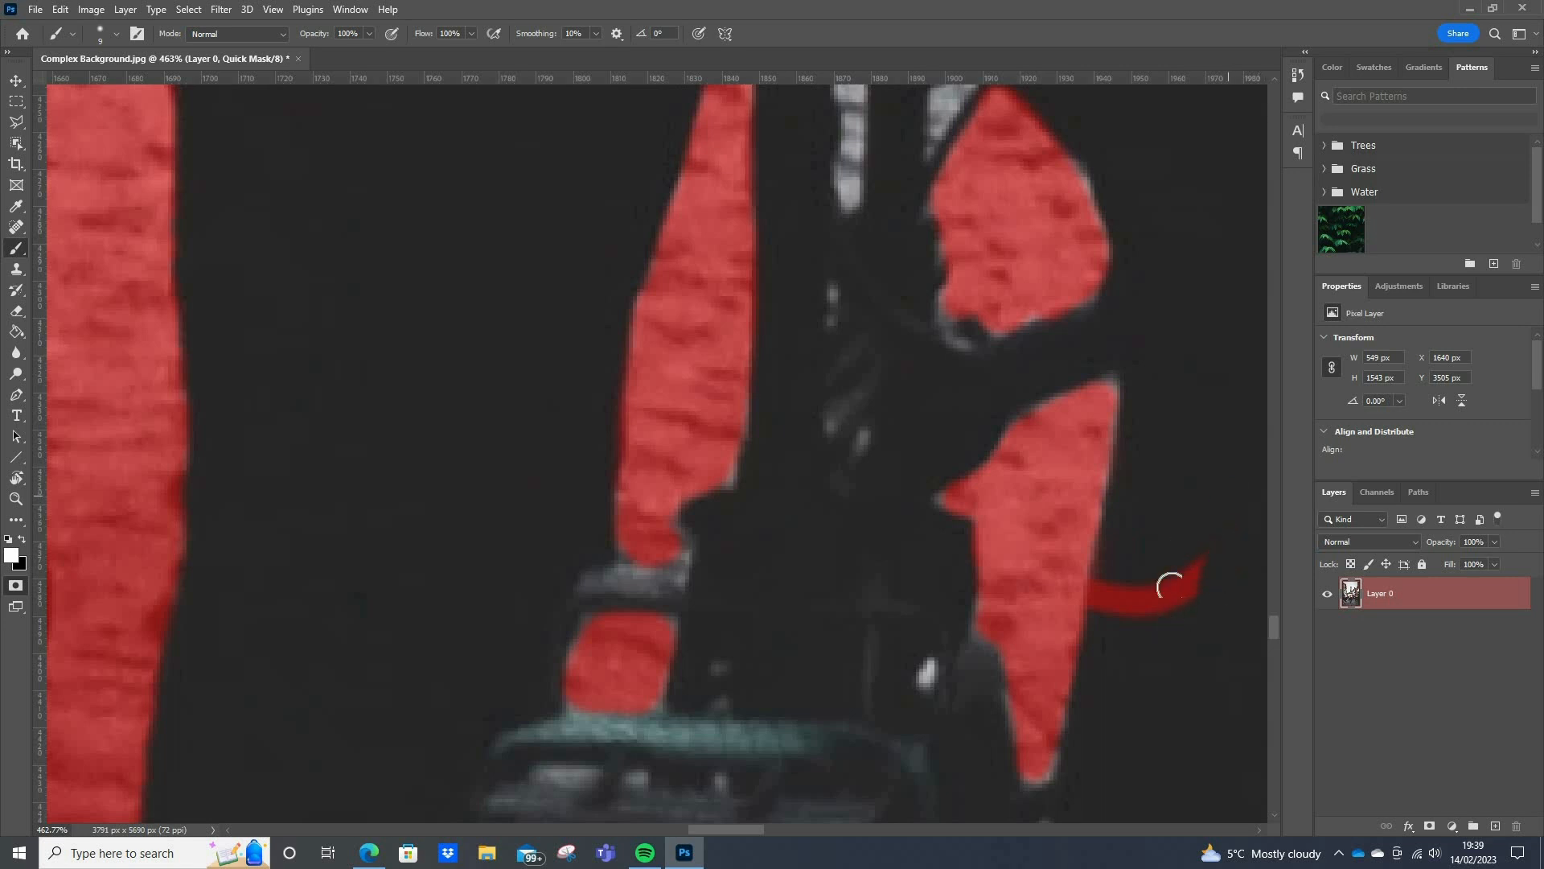
mouse_move(1170, 586)
left_mouse_down()
mouse_move(1138, 637)
mouse_move(1119, 637)
mouse_move(1116, 575)
left_mouse_up()
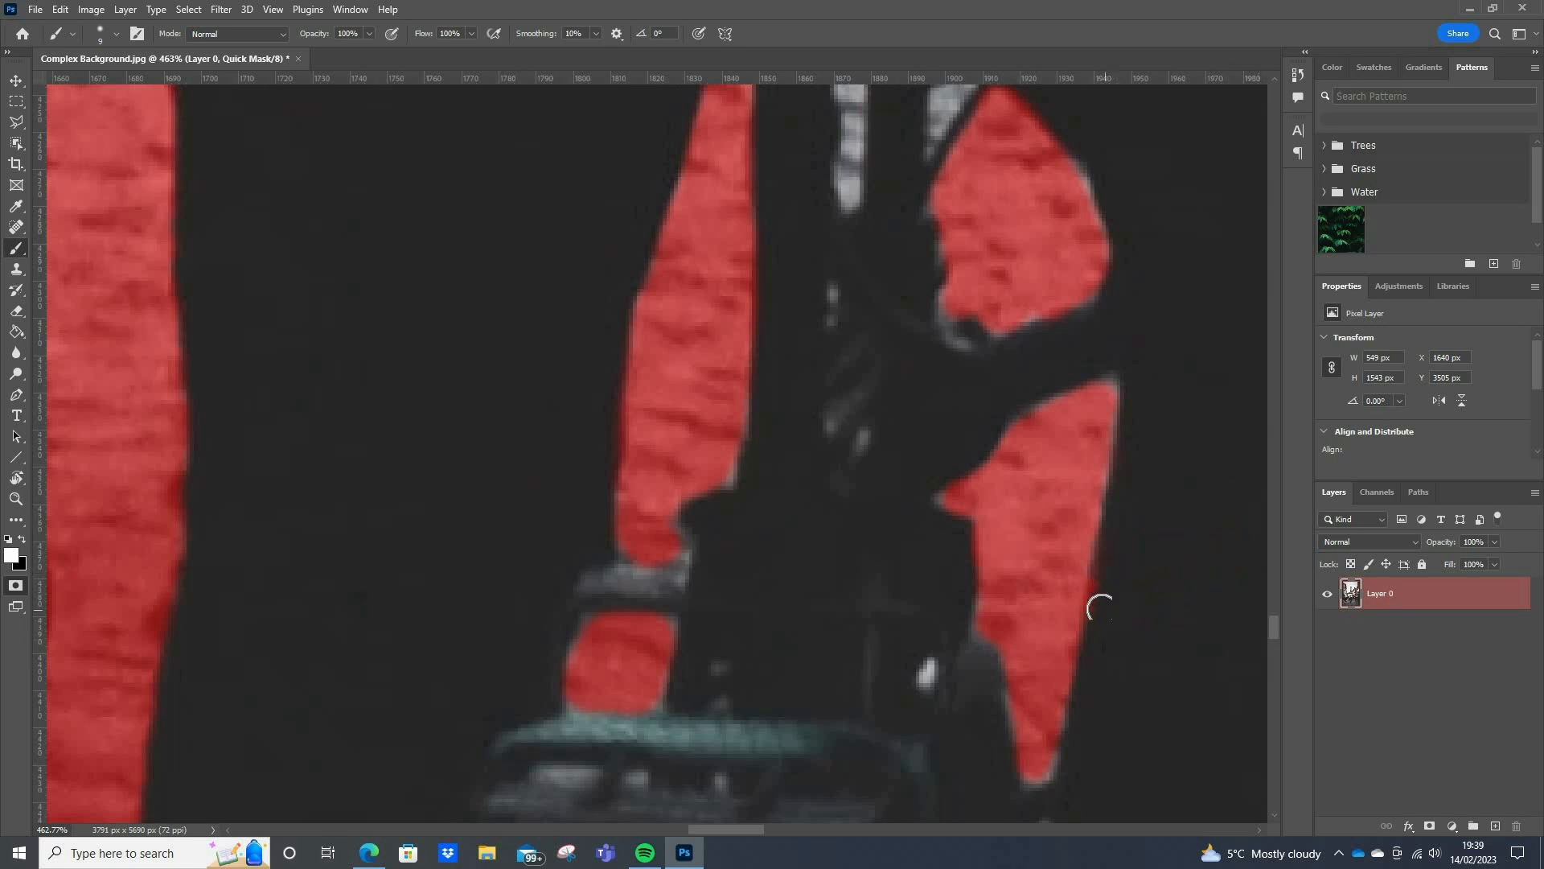
Mask out the two small pavement gaps beside the bicycle's seat post in black, filling the right gap's lower tip with a 7 px brush
scroll(903, 177, "up", 3)
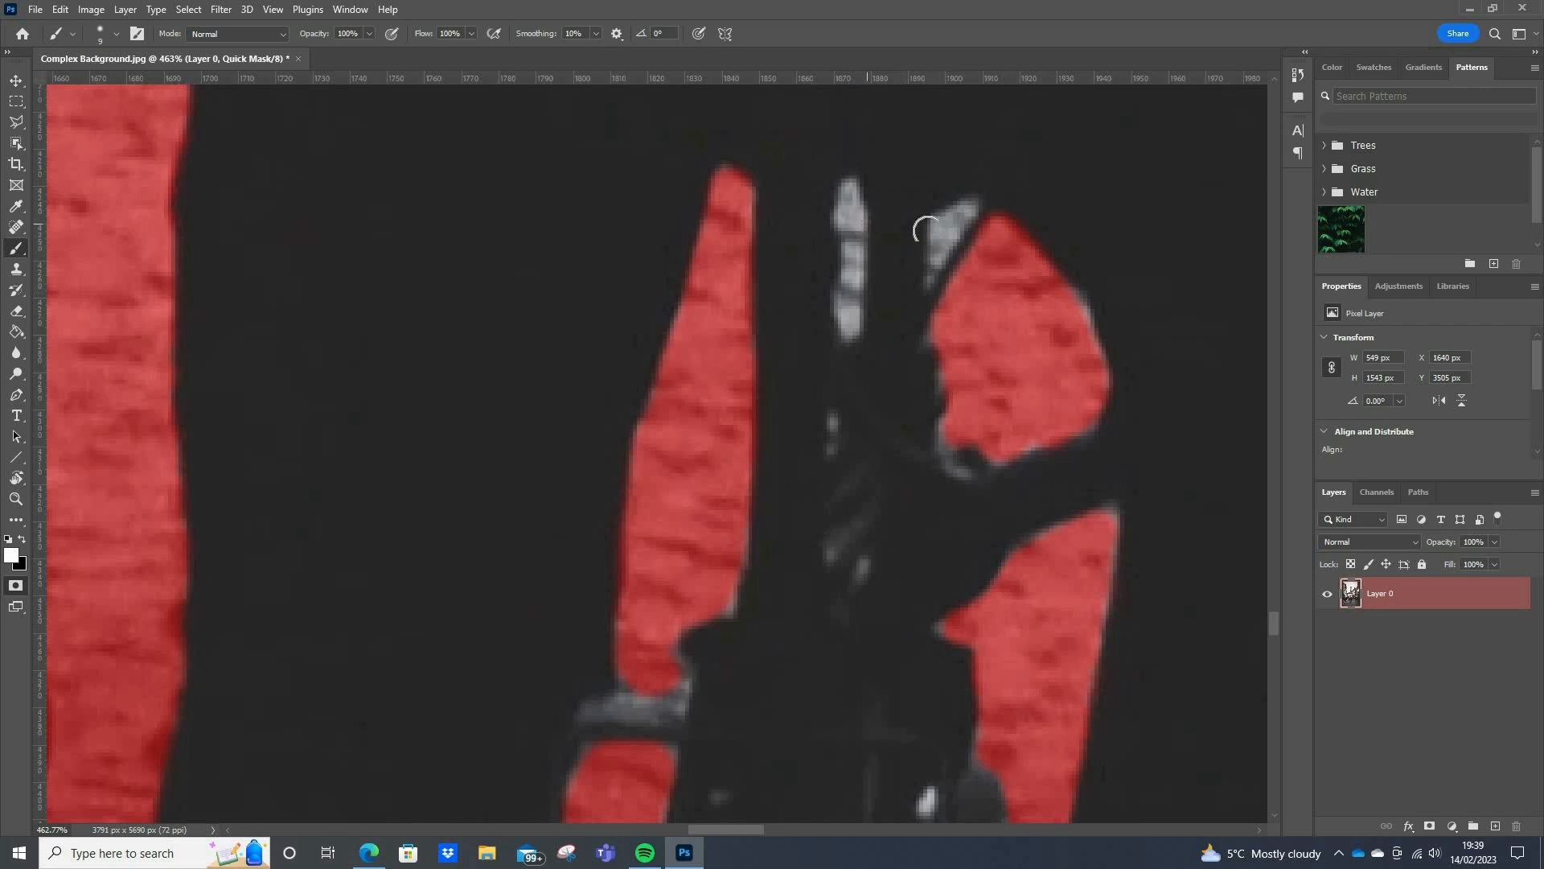
mouse_move(939, 235)
left_mouse_down()
mouse_move(951, 214)
mouse_move(940, 227)
left_mouse_up()
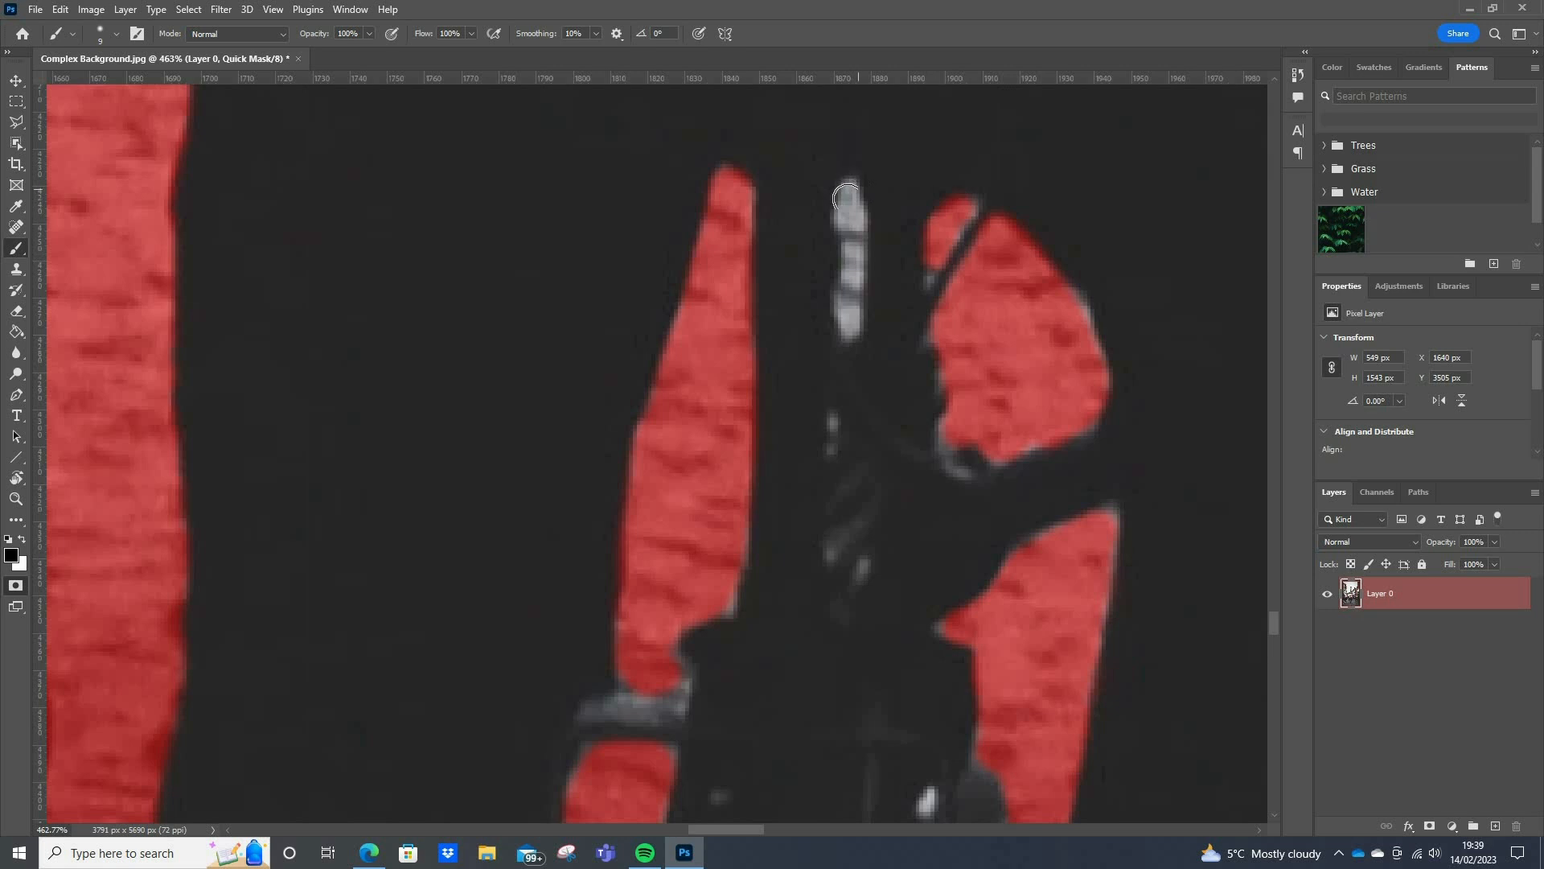
mouse_move(843, 251)
left_mouse_down()
mouse_move(851, 329)
mouse_move(853, 242)
left_mouse_up()
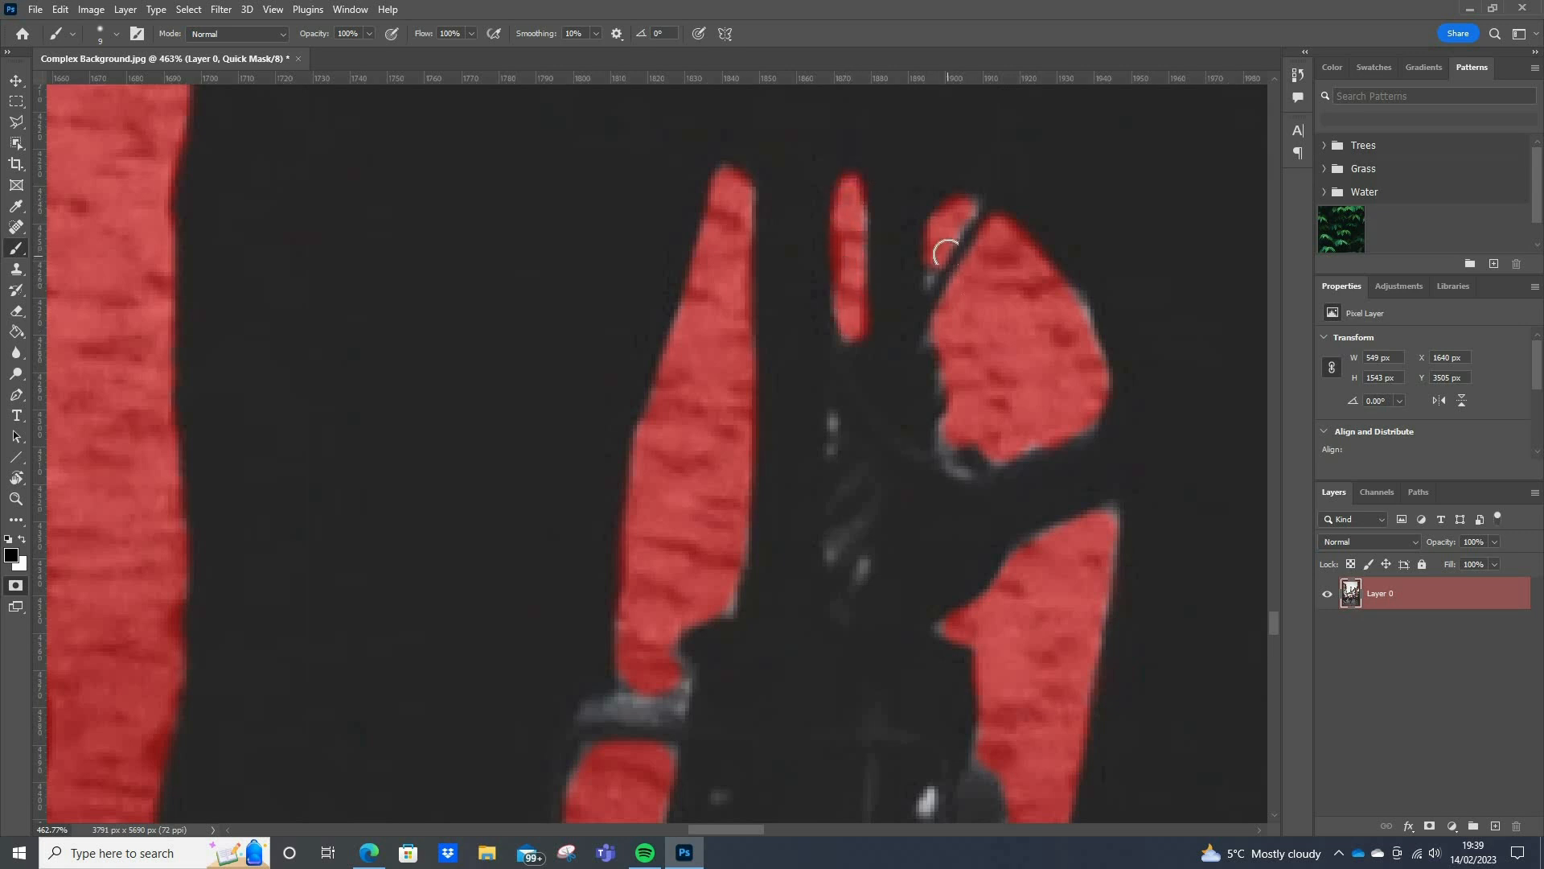
key("x")
right_click(944, 253, "alt")
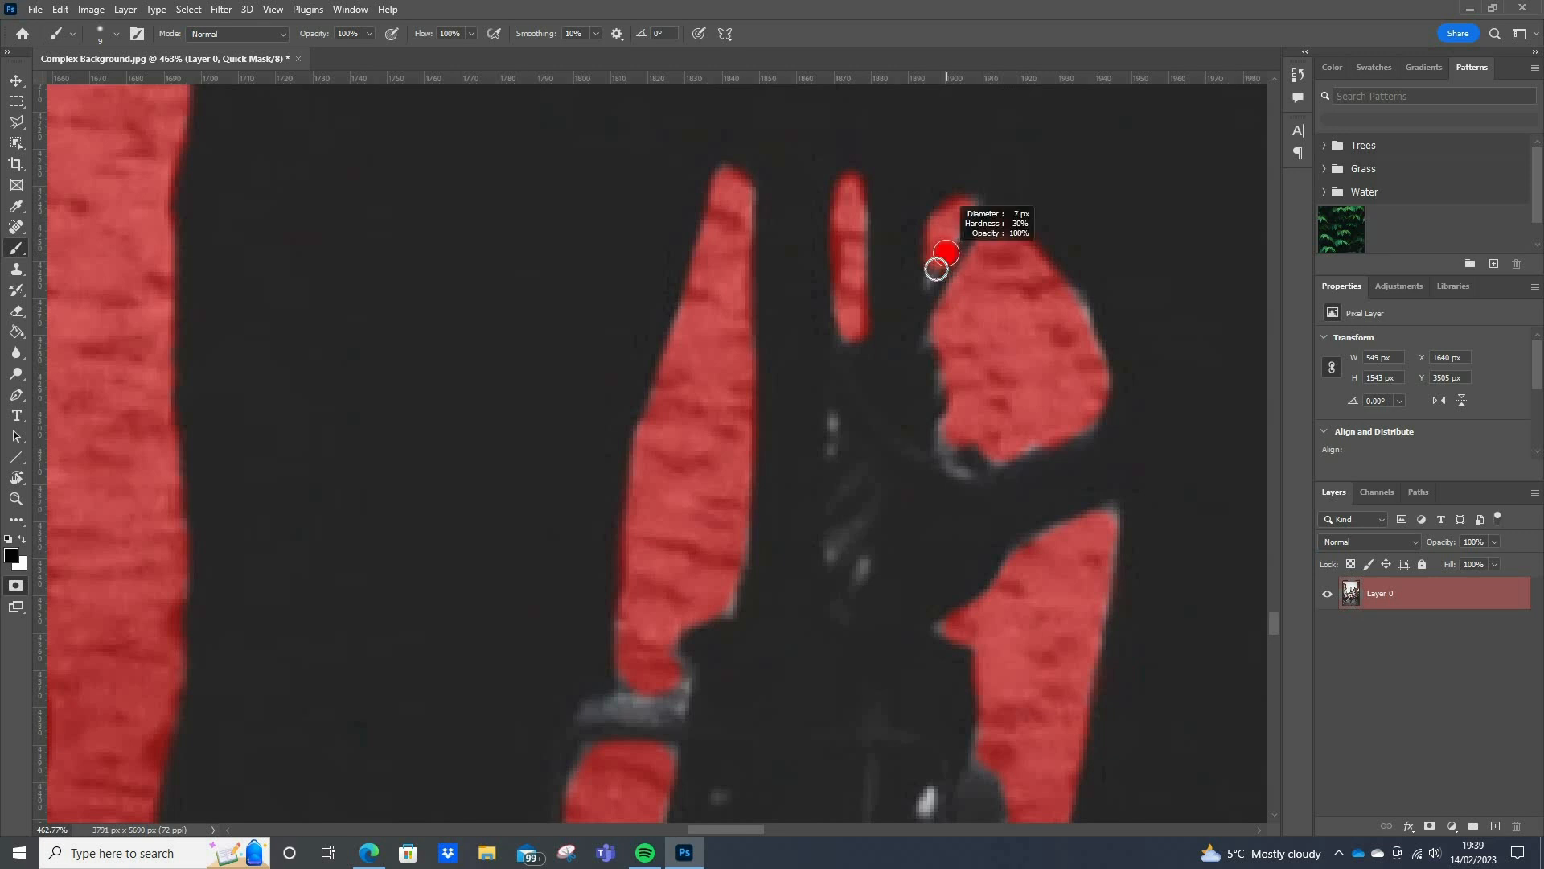
left_click_drag(935, 269, 932, 282)
Mask out the small bright spot just above the right end of the rear rack in black
scroll(1071, 249, "down", 2)
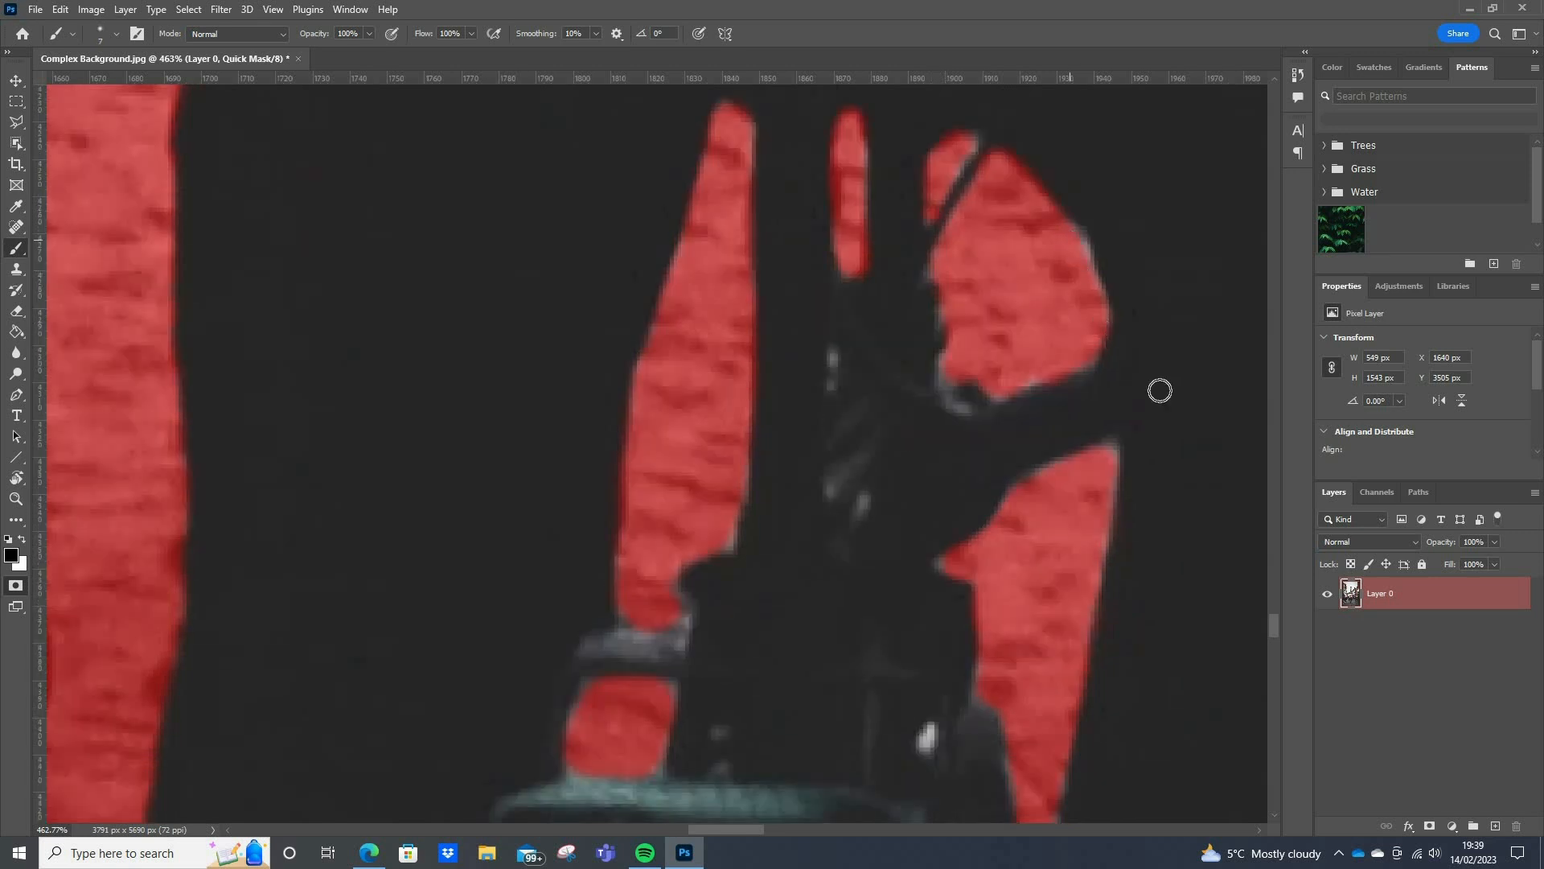
scroll(1011, 582, "down", 5)
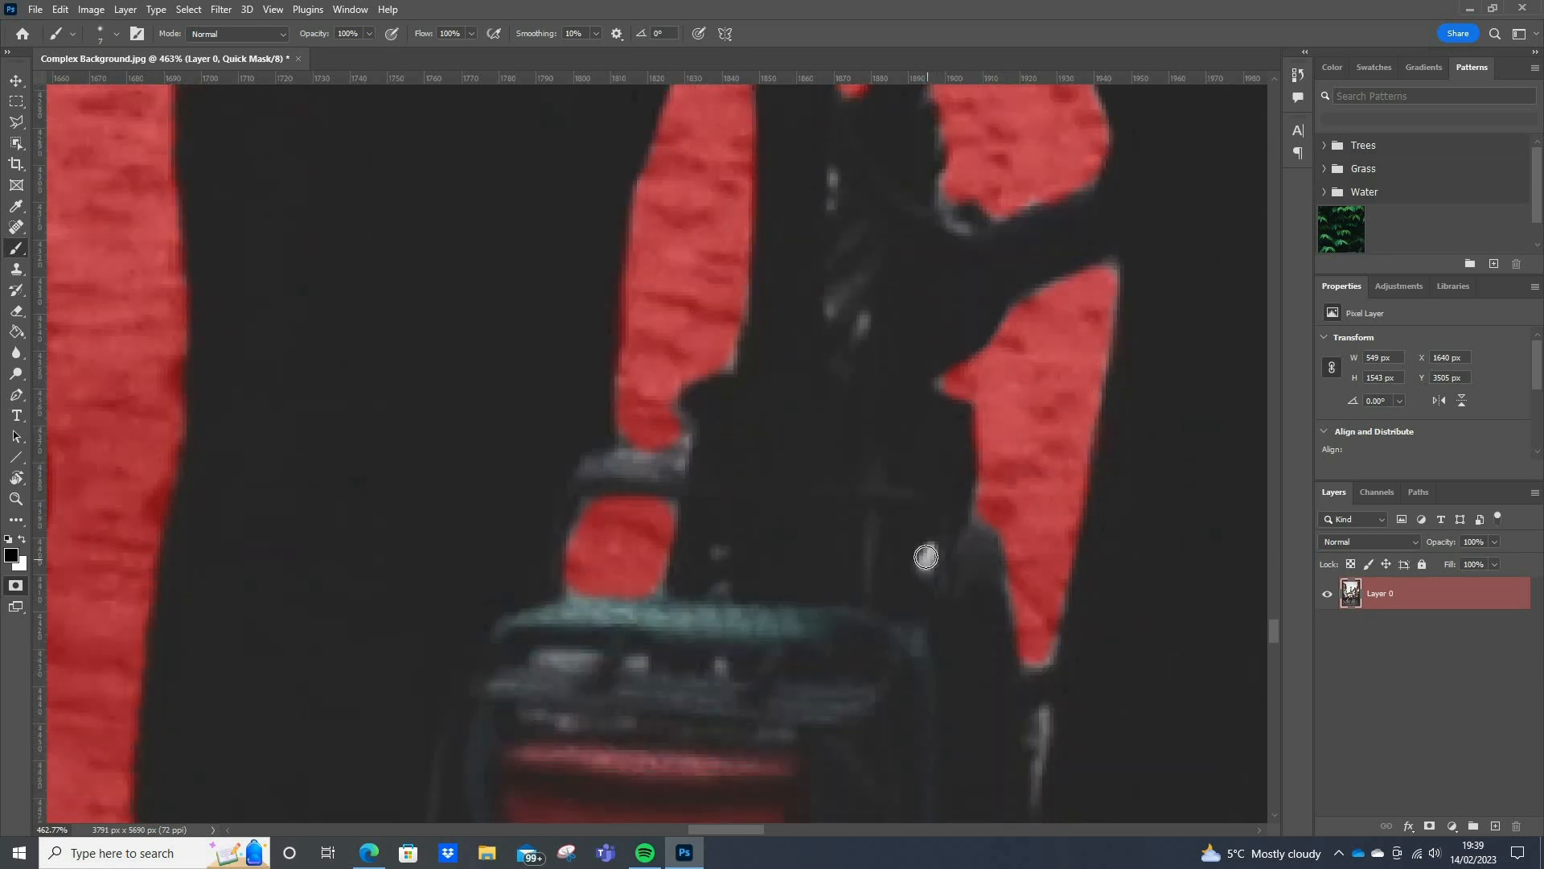
scroll(931, 568, "down", 4)
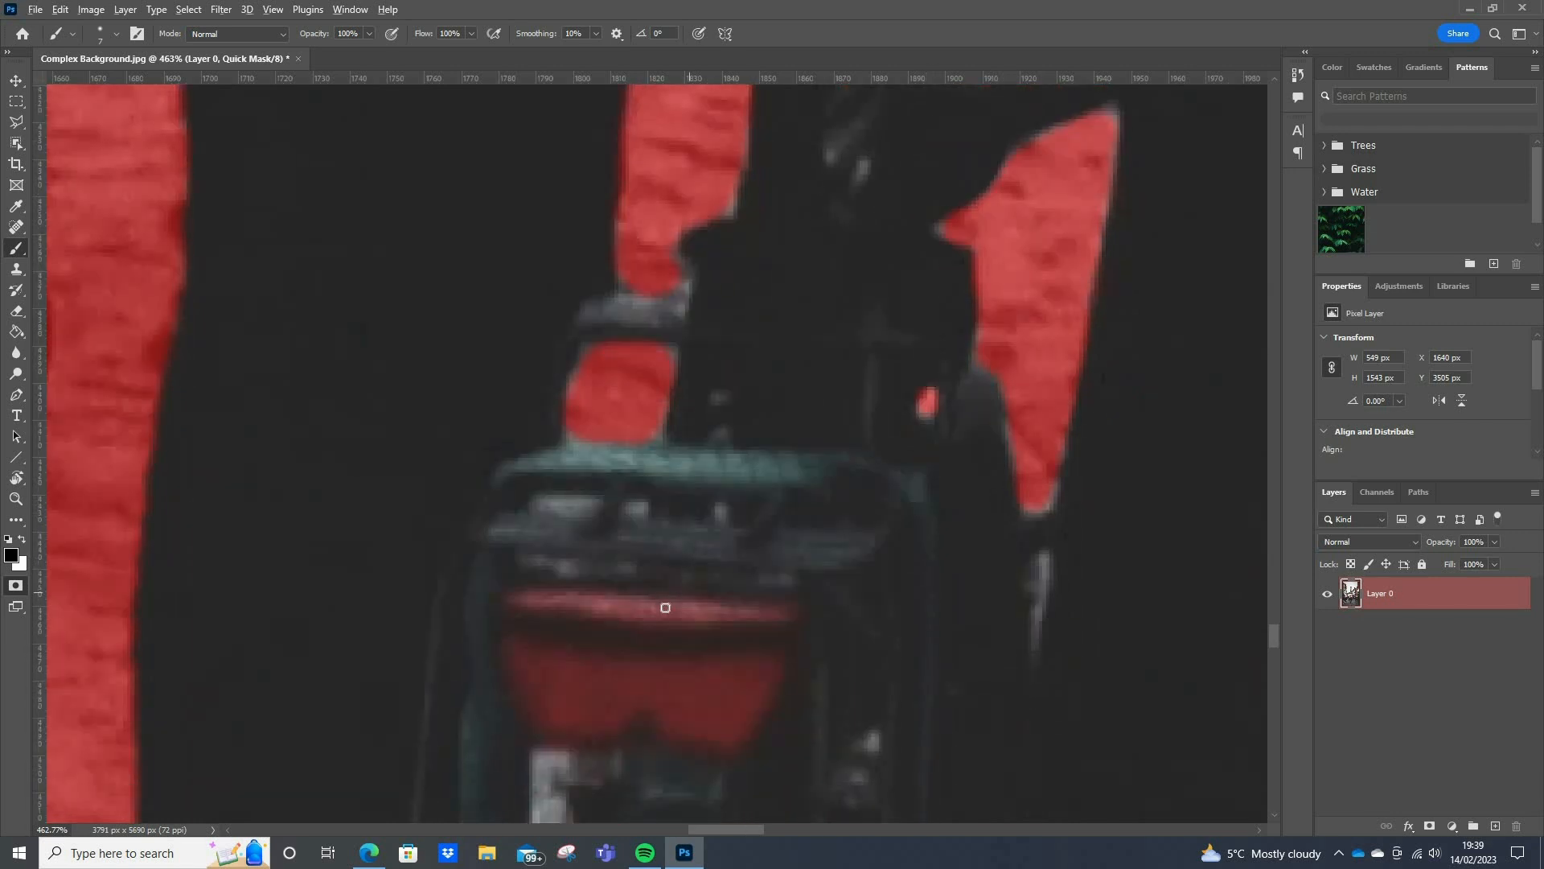
Mask out the thin pavement sliver right of the lower red reflector in black and trim its edges in white
scroll(665, 612, "down", 5)
scroll(665, 612, "down", 7)
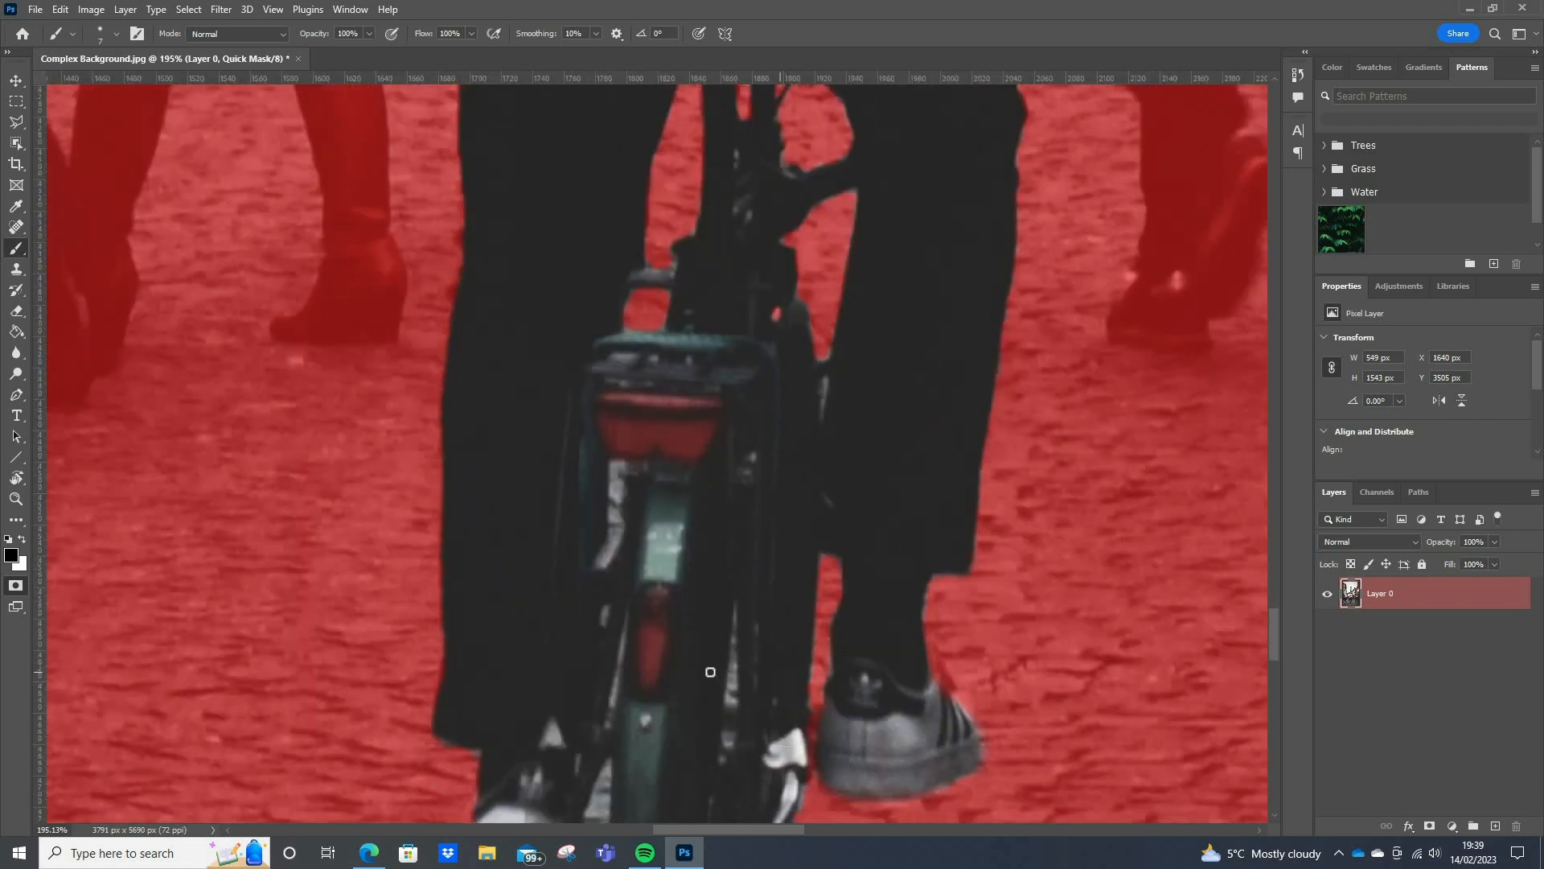
scroll(709, 665, "down", 3)
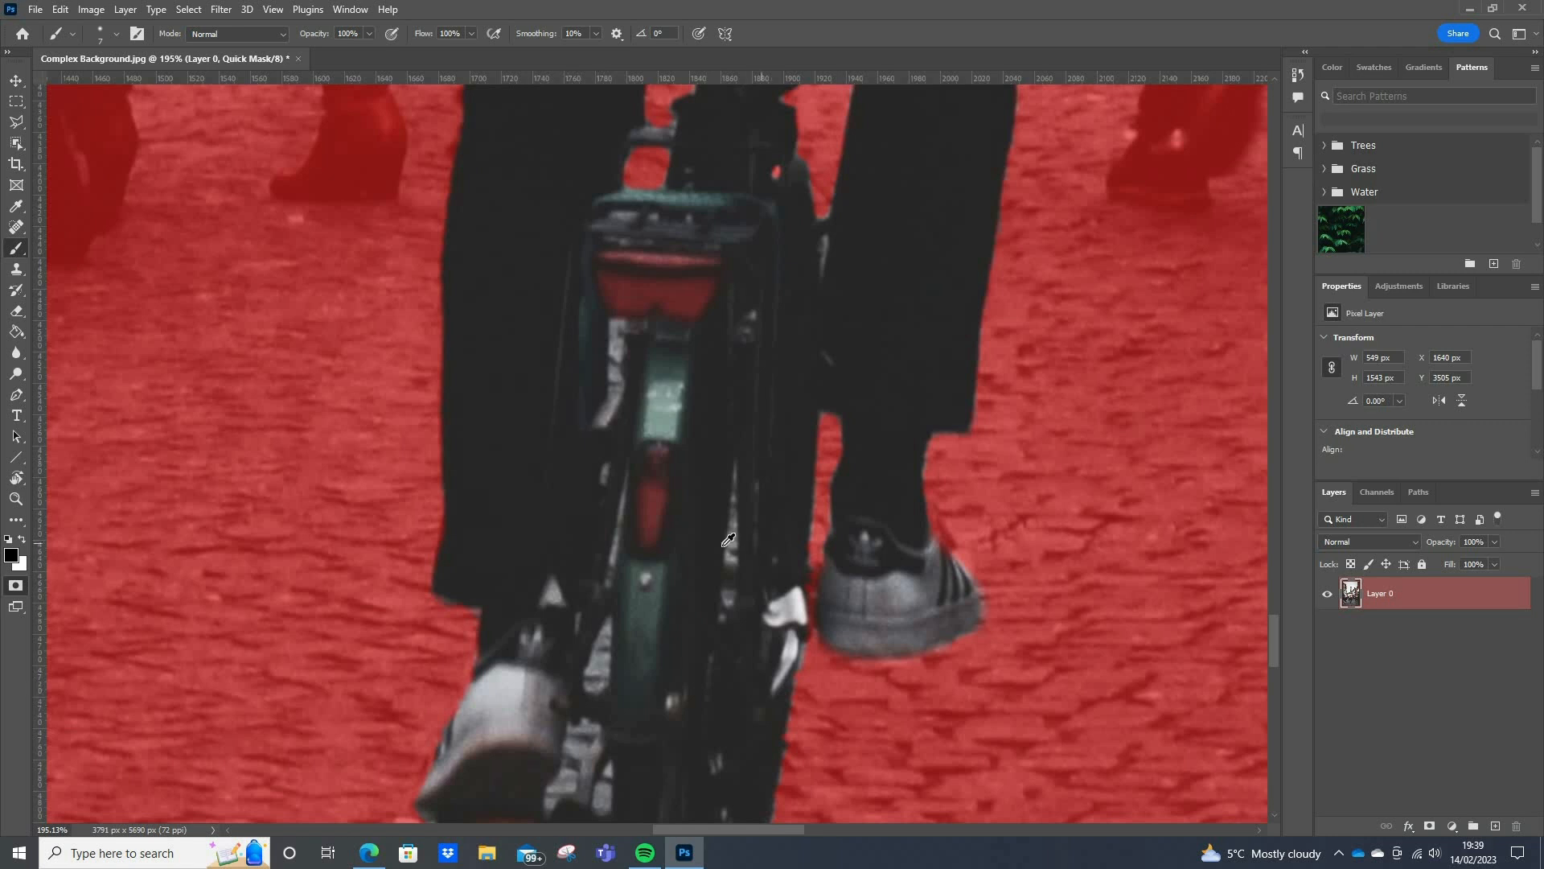
scroll(723, 545, "up", 6)
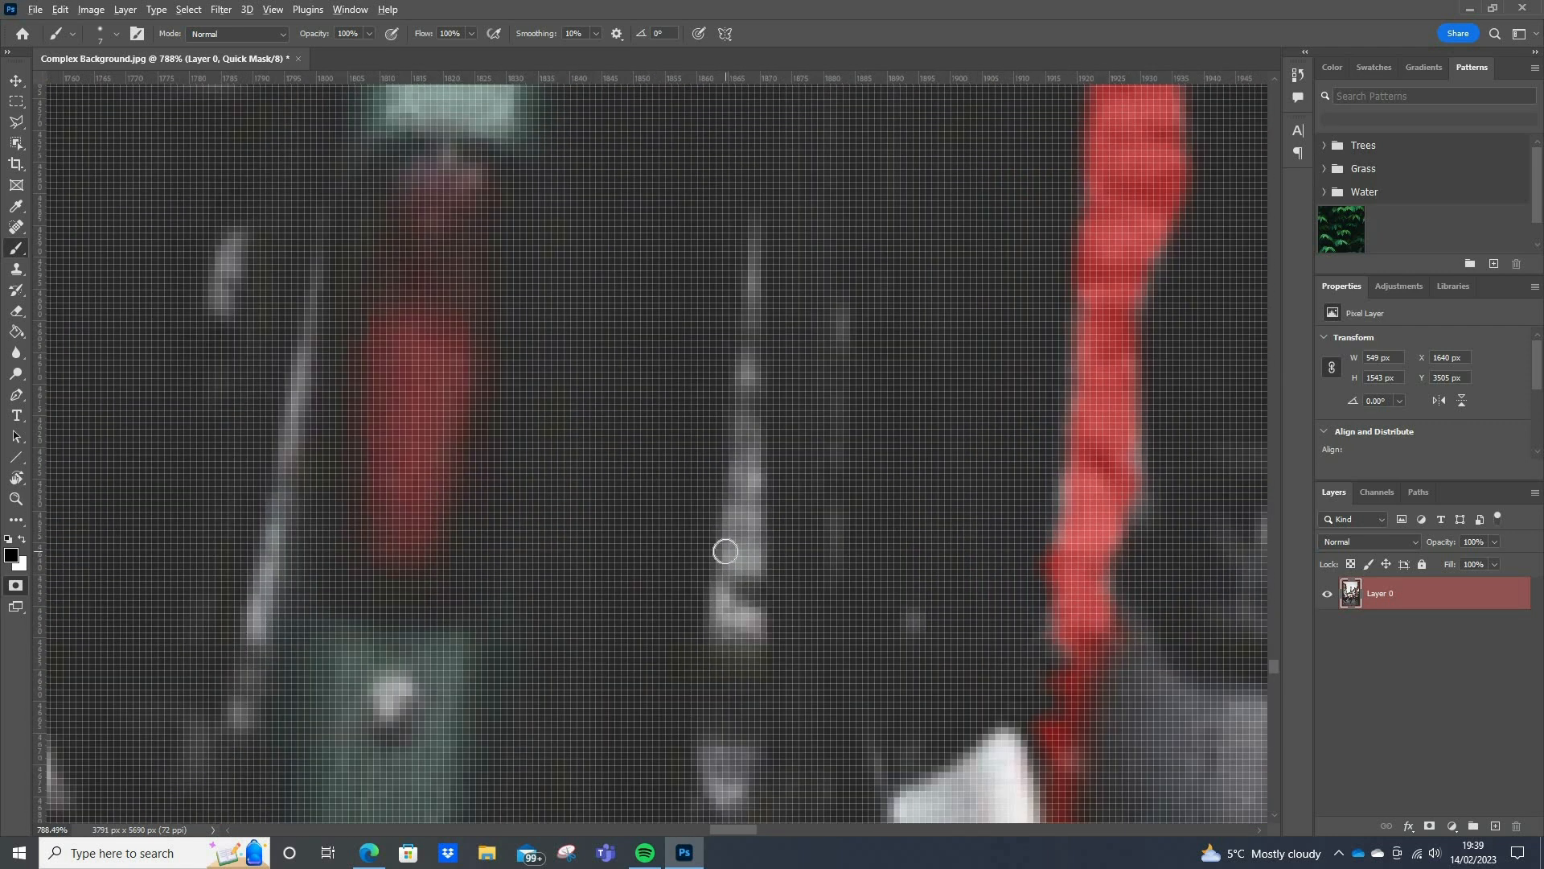
scroll(725, 552, "down", 2)
mouse_move(722, 572)
left_mouse_down()
mouse_move(749, 385)
mouse_move(727, 583)
mouse_move(742, 596)
mouse_move(726, 595)
mouse_move(747, 375)
mouse_move(748, 444)
left_mouse_up()
key("x")
left_click_drag(731, 376, 721, 451)
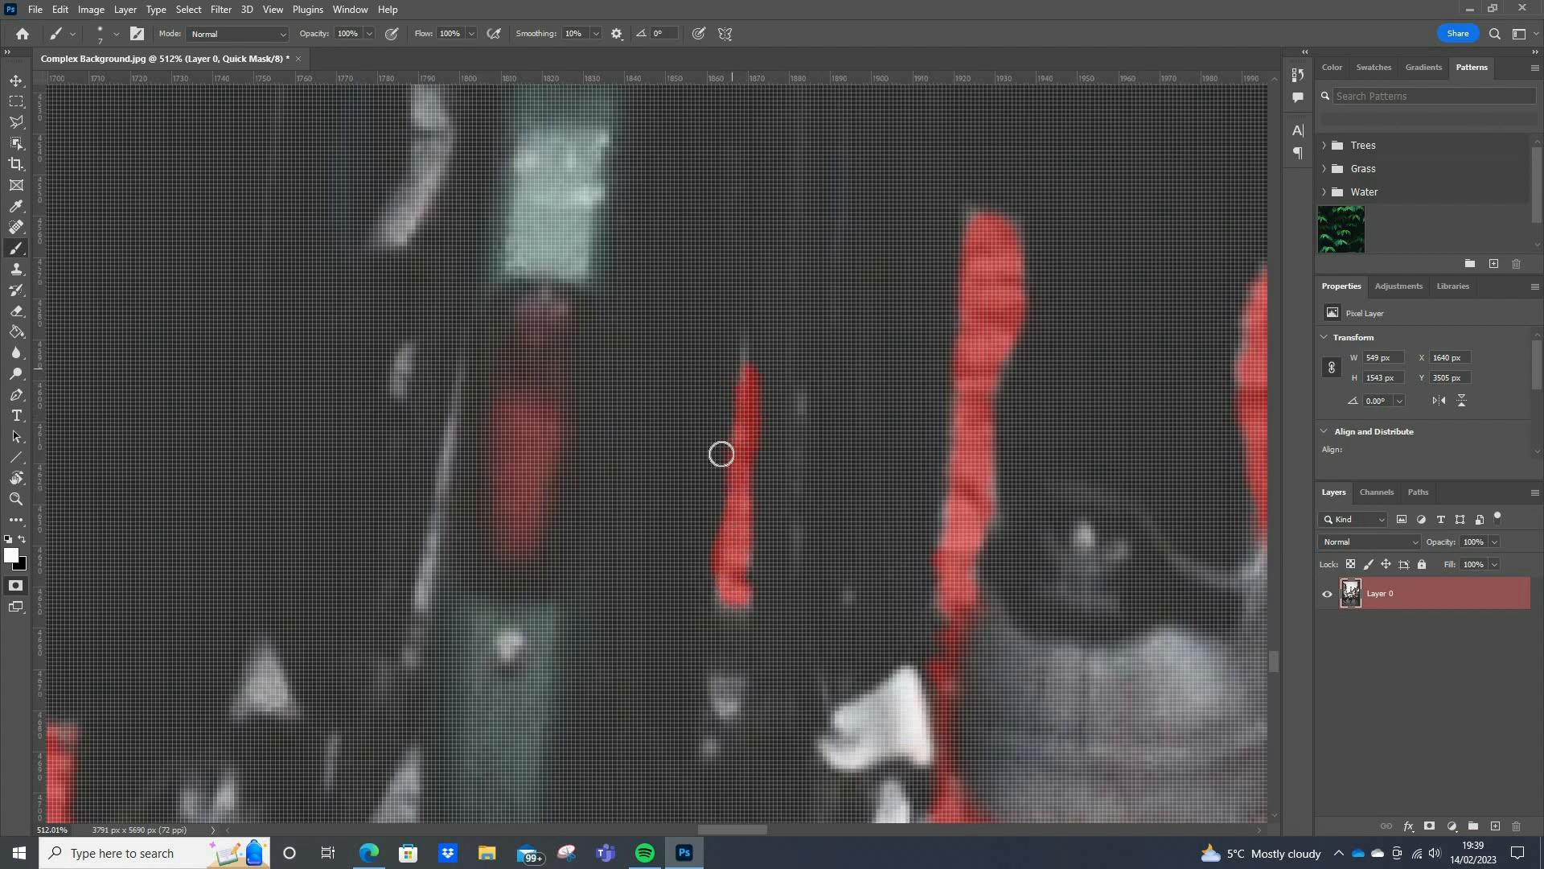
mouse_move(766, 368)
left_mouse_down()
mouse_move(765, 437)
mouse_move(717, 503)
mouse_move(707, 559)
left_mouse_up()
Mask out the pale rectangular patch on the mudguard between the two red reflectors in black
scroll(669, 217, "up", 3)
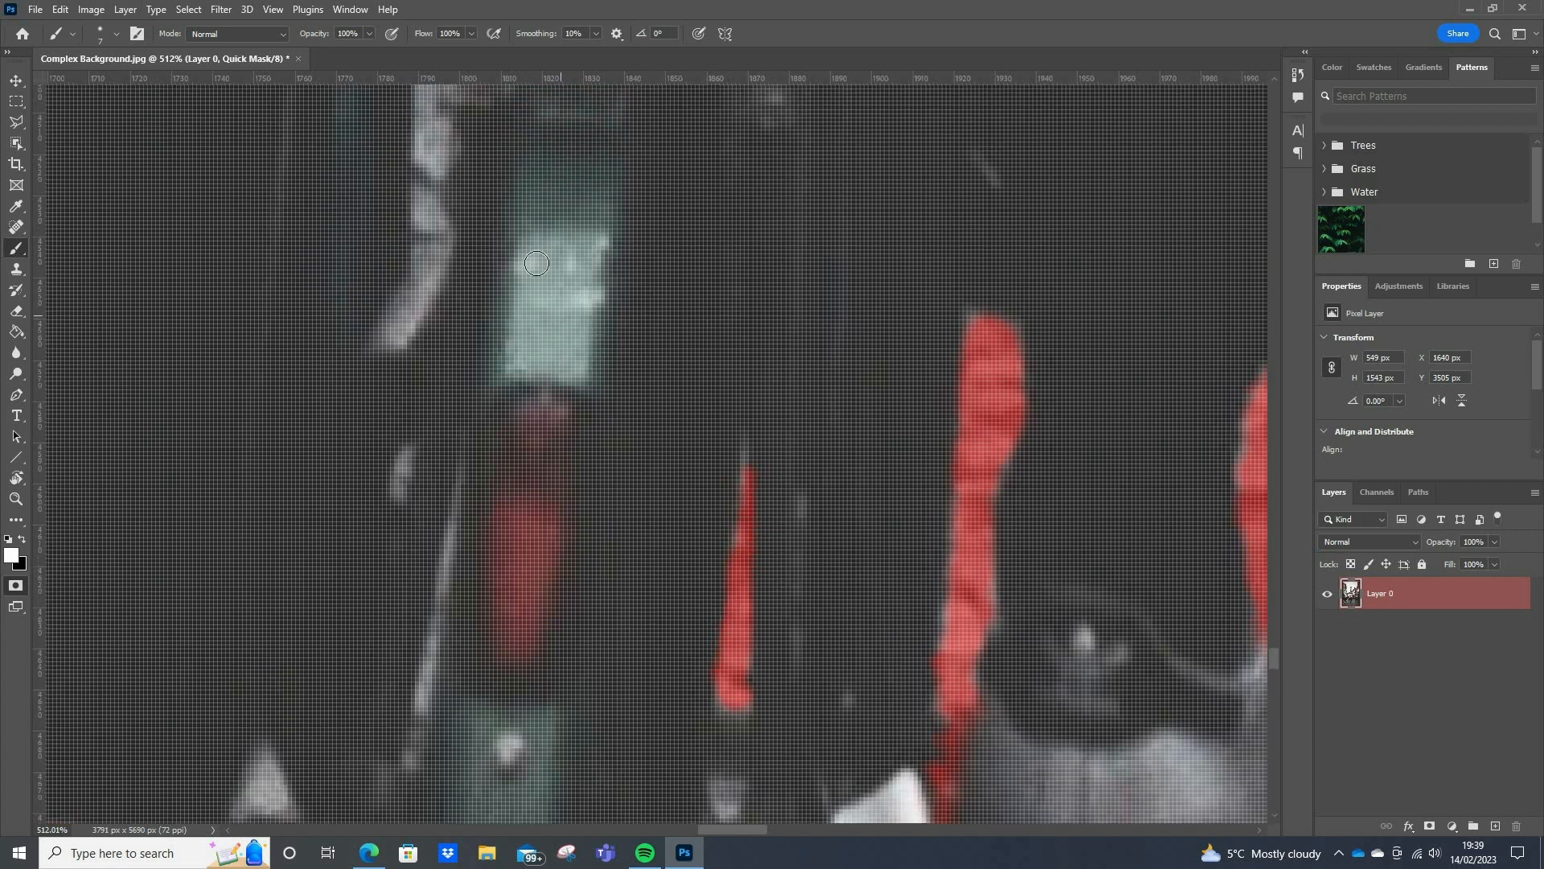
key("x")
mouse_move(531, 249)
left_mouse_down()
mouse_move(533, 363)
mouse_move(580, 369)
left_mouse_up()
mouse_move(594, 269)
left_mouse_down()
mouse_move(570, 238)
mouse_move(538, 235)
mouse_move(577, 244)
mouse_move(537, 263)
mouse_move(539, 354)
mouse_move(561, 269)
mouse_move(573, 297)
mouse_move(564, 365)
mouse_move(579, 281)
mouse_move(513, 345)
left_mouse_up()
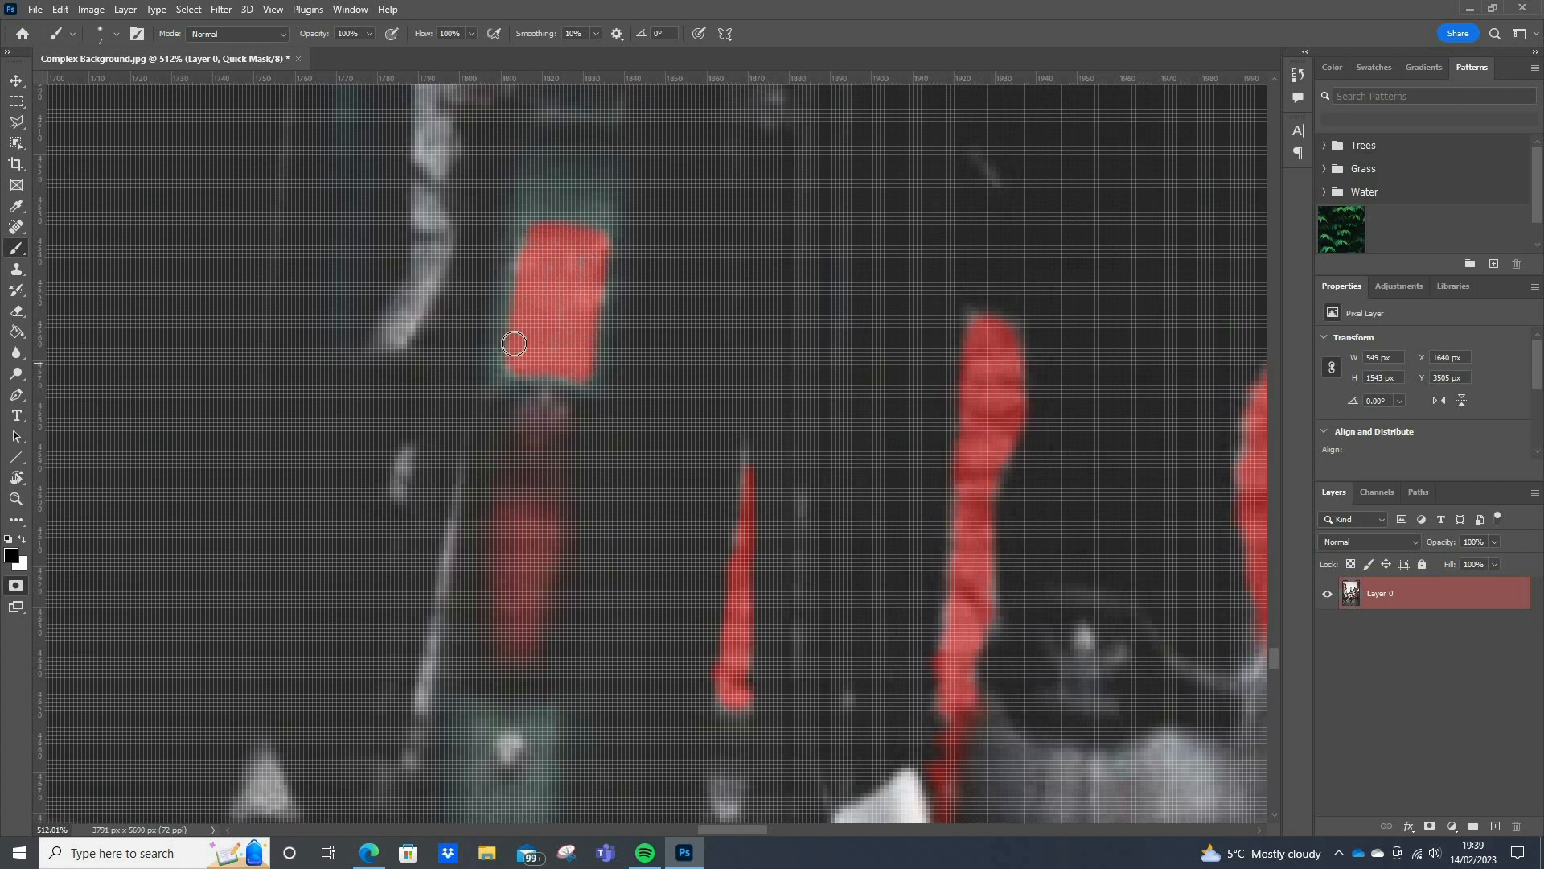
Mask out the curved pavement gap left of the mudguard and the small spot below it in black
scroll(438, 186, "up", 3)
mouse_move(435, 197)
left_mouse_down()
mouse_move(417, 278)
mouse_move(433, 285)
mouse_move(442, 191)
left_mouse_up()
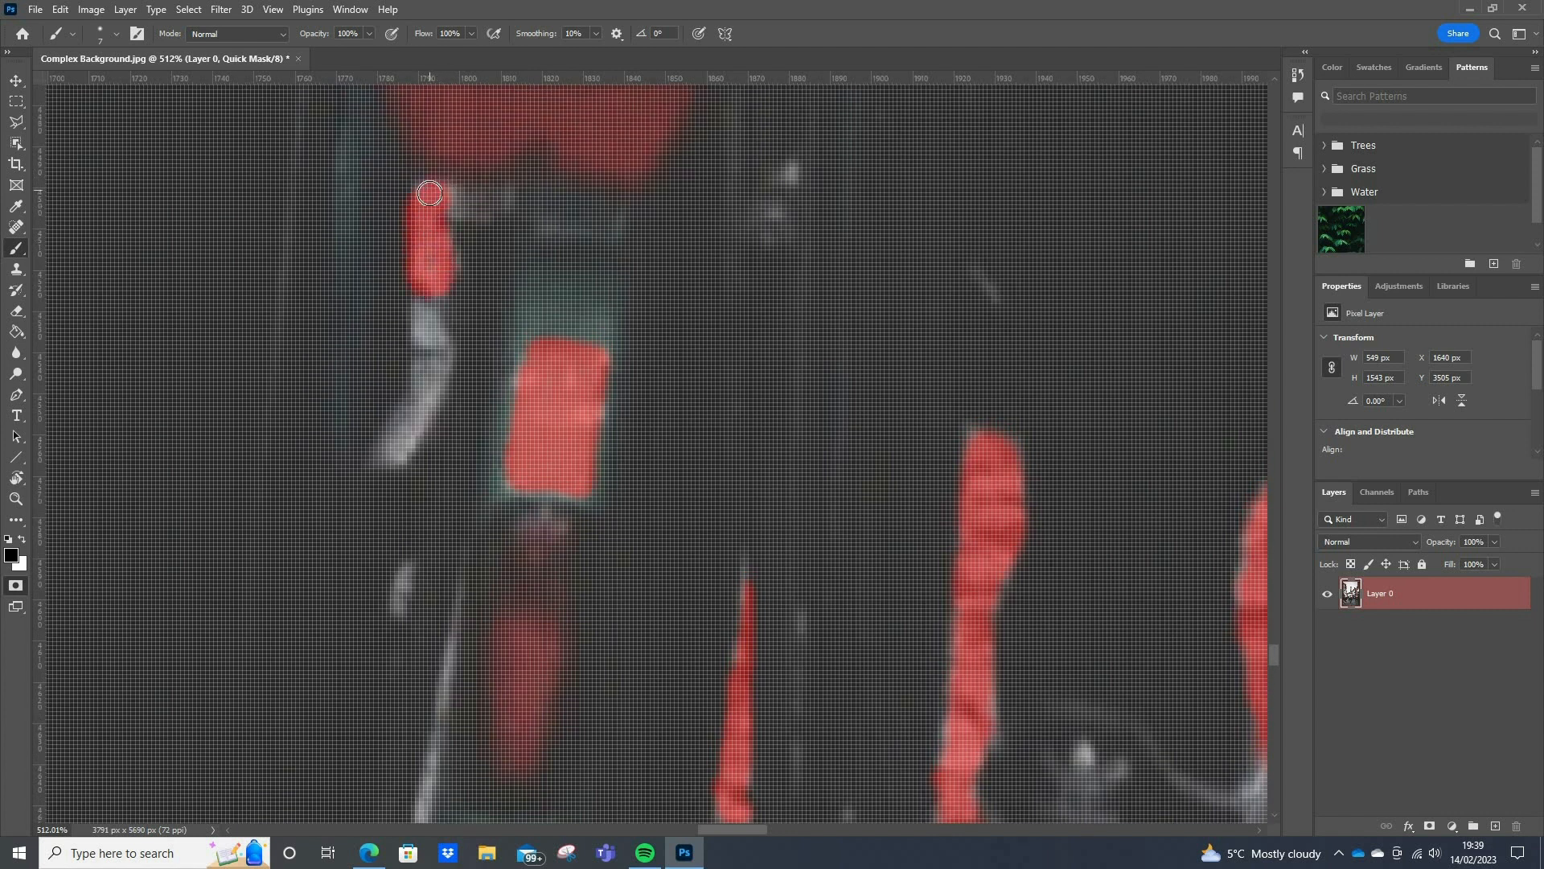
mouse_move(422, 371)
left_mouse_down()
mouse_move(397, 437)
mouse_move(434, 383)
mouse_move(434, 344)
mouse_move(393, 448)
mouse_move(424, 345)
left_mouse_up()
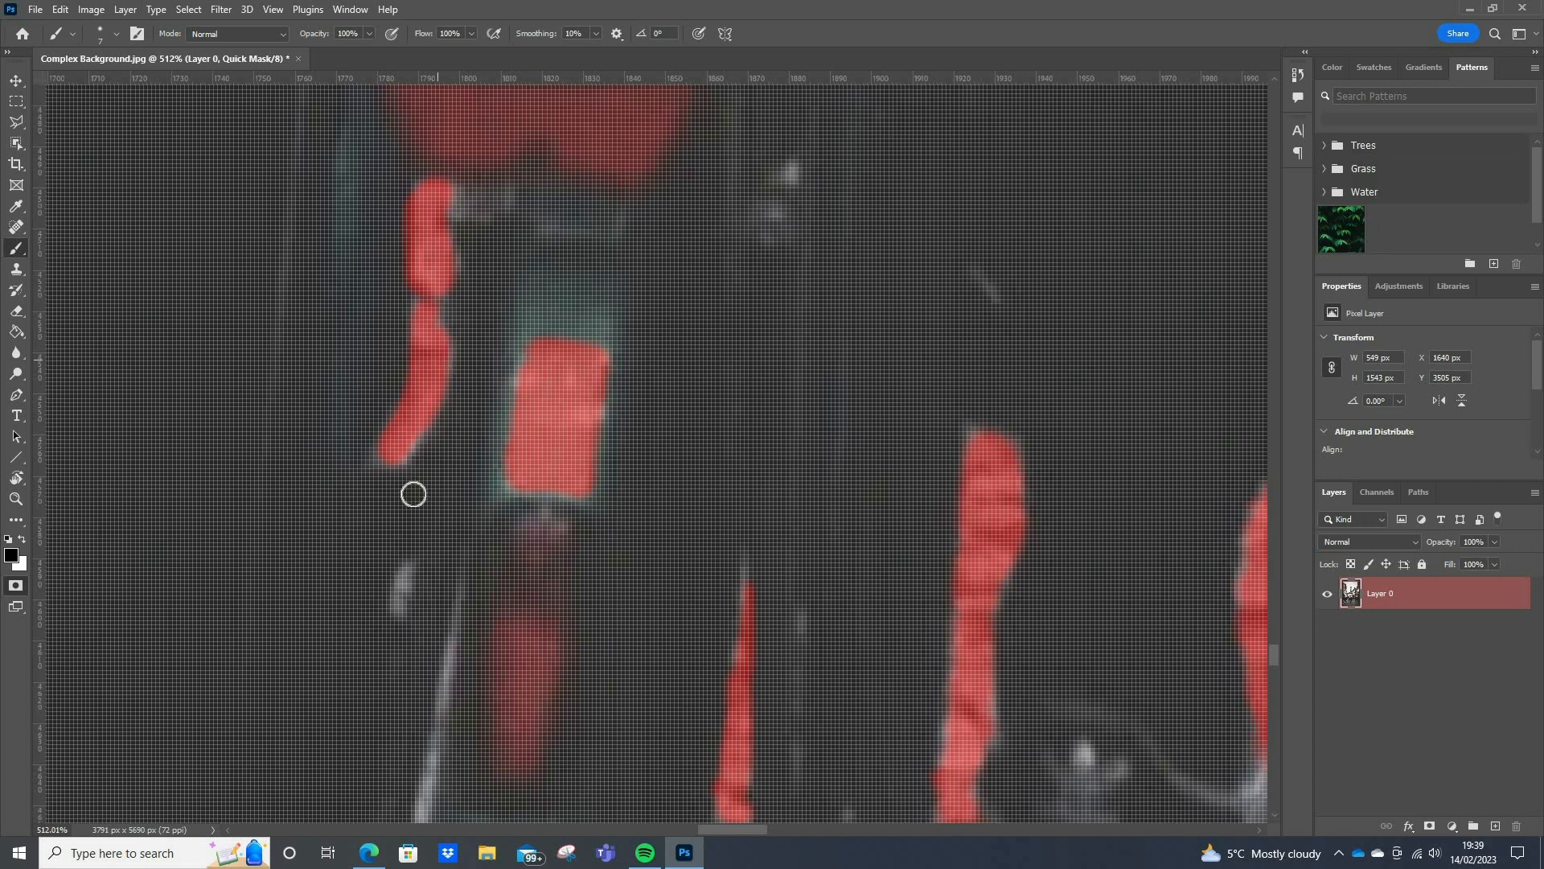
scroll(406, 507, "down", 2)
left_click_drag(403, 520, 406, 528)
scroll(356, 735, "down", 1)
scroll(356, 734, "down", 4)
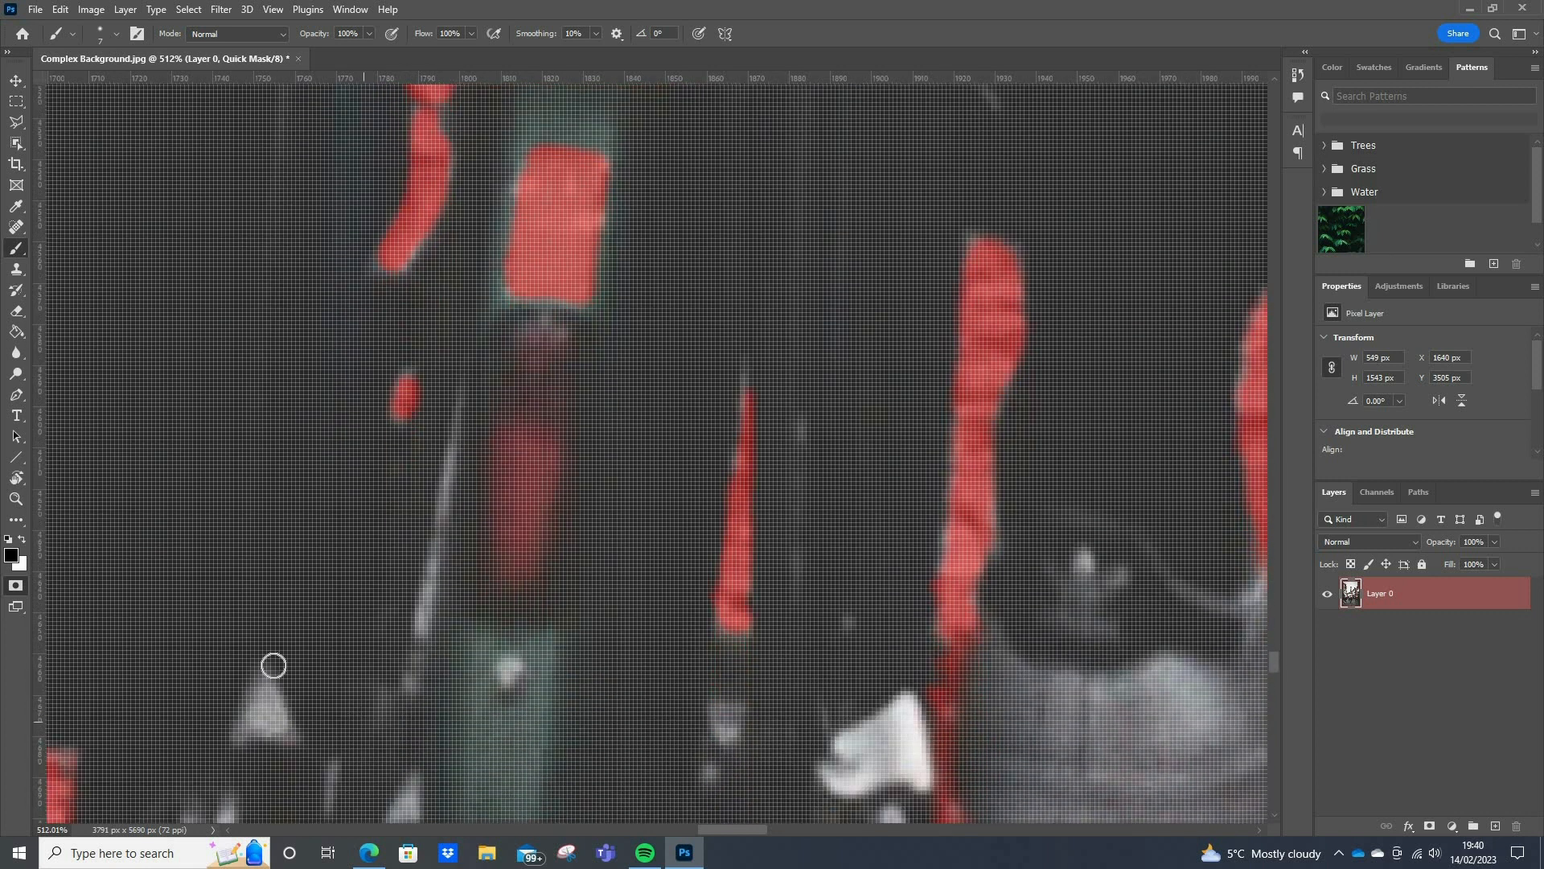
Mask out the narrow pavement gap between the frame strut and the green mudguard, just above the left pedal crank
scroll(308, 648, "down", 4)
scroll(187, 664, "down", 4)
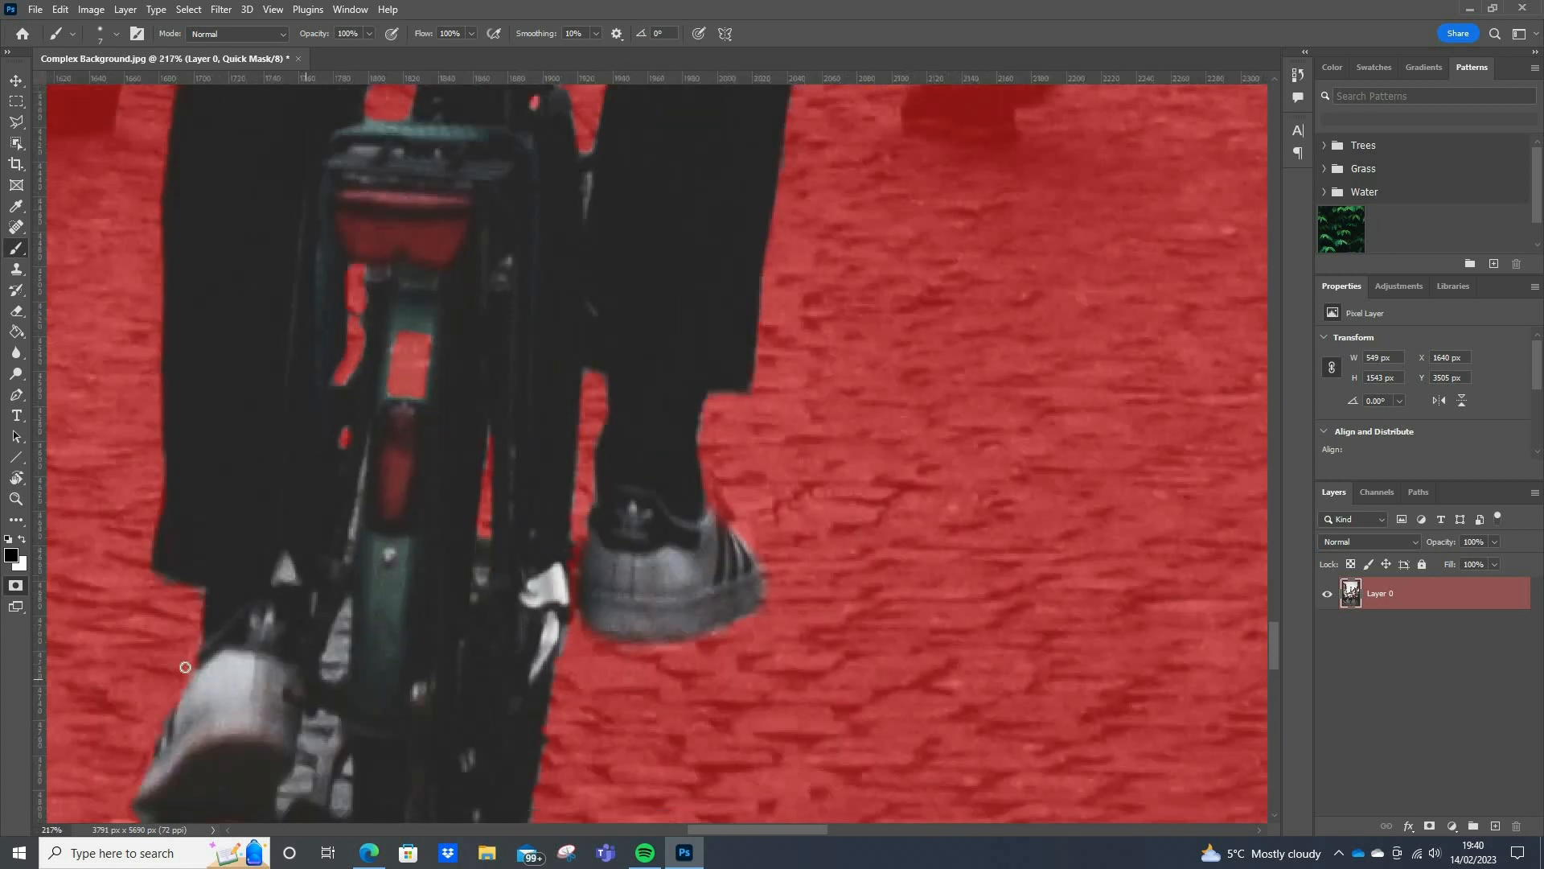
scroll(186, 664, "up", 3)
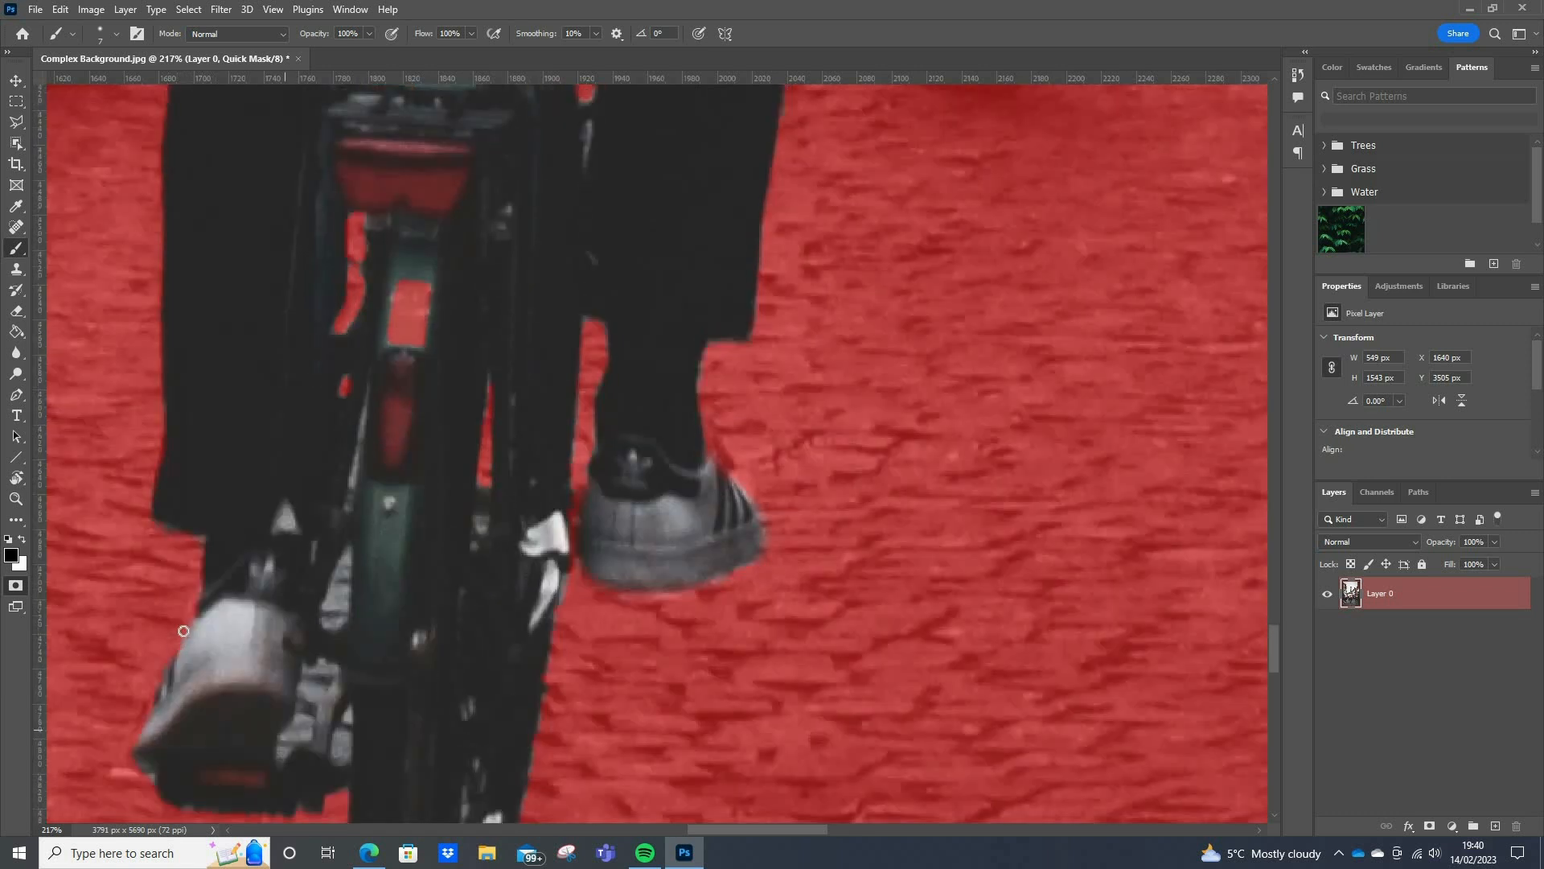
scroll(349, 400, "up", 2)
scroll(349, 400, "up", 2)
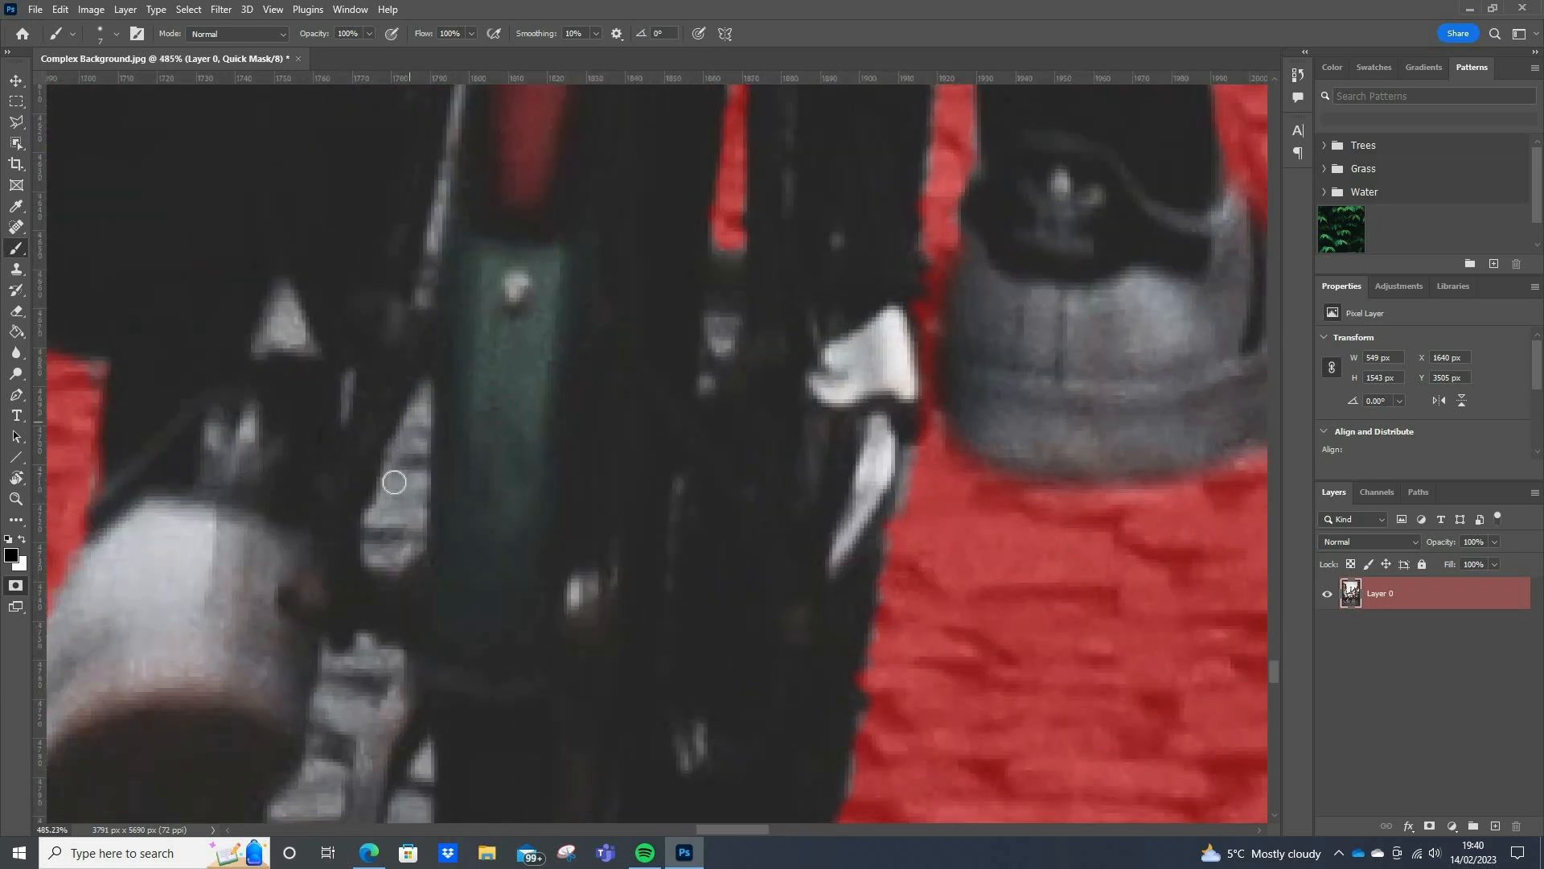
mouse_move(414, 423)
left_mouse_down()
mouse_move(372, 541)
mouse_move(397, 555)
mouse_move(423, 393)
left_mouse_up()
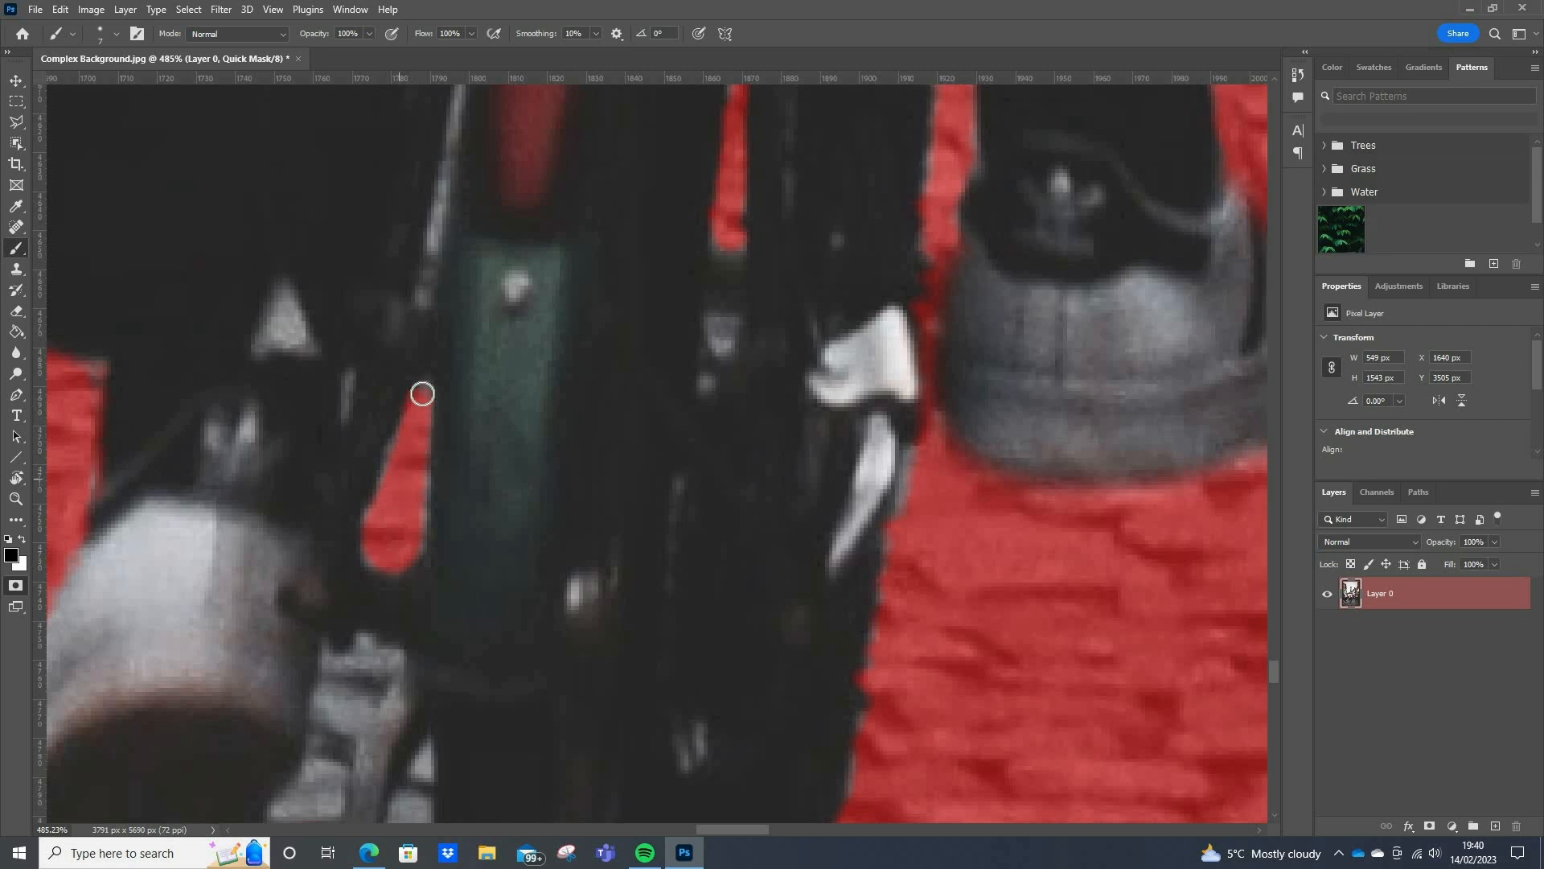
Mask out the pavement gaps on both sides of the left pedal crank in black, keeping the crank itself selected
scroll(355, 534, "down", 3)
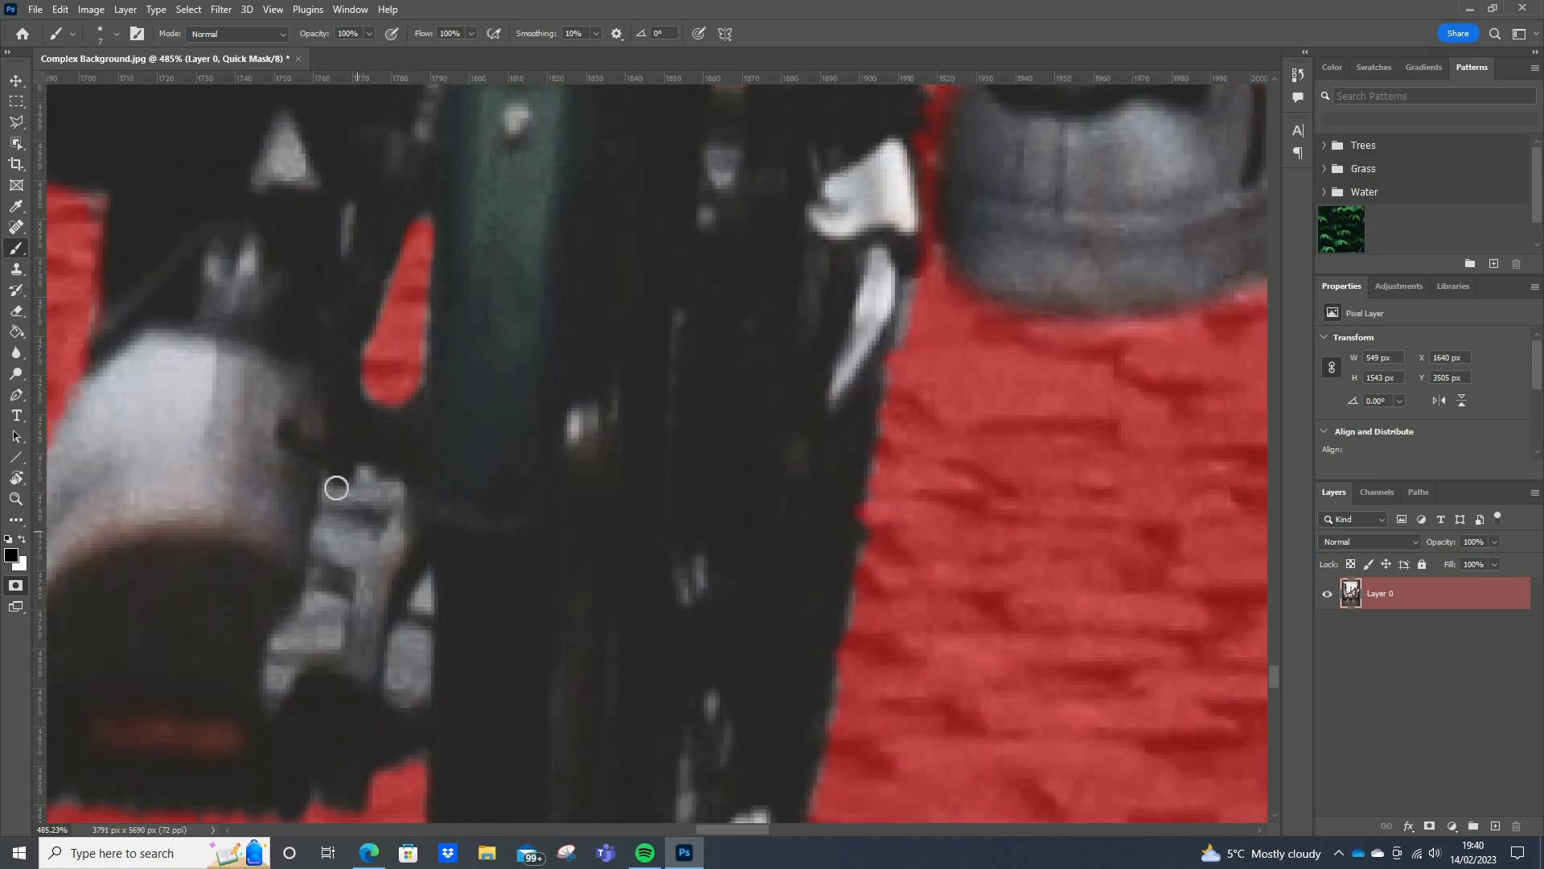
mouse_move(326, 523)
left_mouse_down()
mouse_move(318, 607)
mouse_move(281, 645)
mouse_move(274, 693)
mouse_move(335, 624)
left_mouse_up()
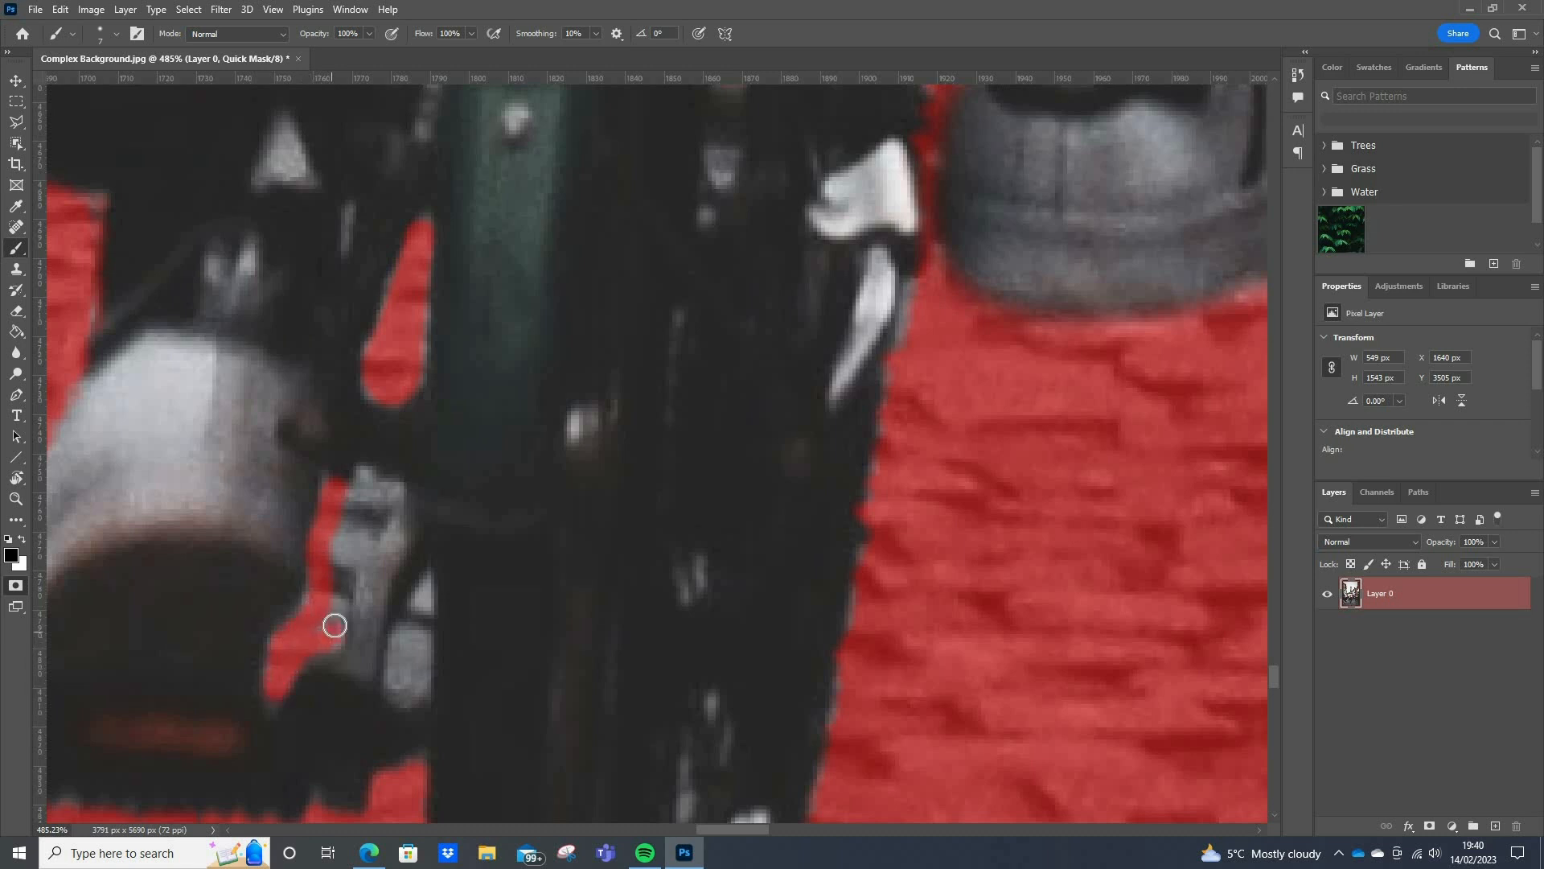
mouse_move(372, 513)
left_mouse_down()
mouse_move(368, 473)
mouse_move(338, 562)
mouse_move(338, 501)
mouse_move(368, 483)
left_mouse_up()
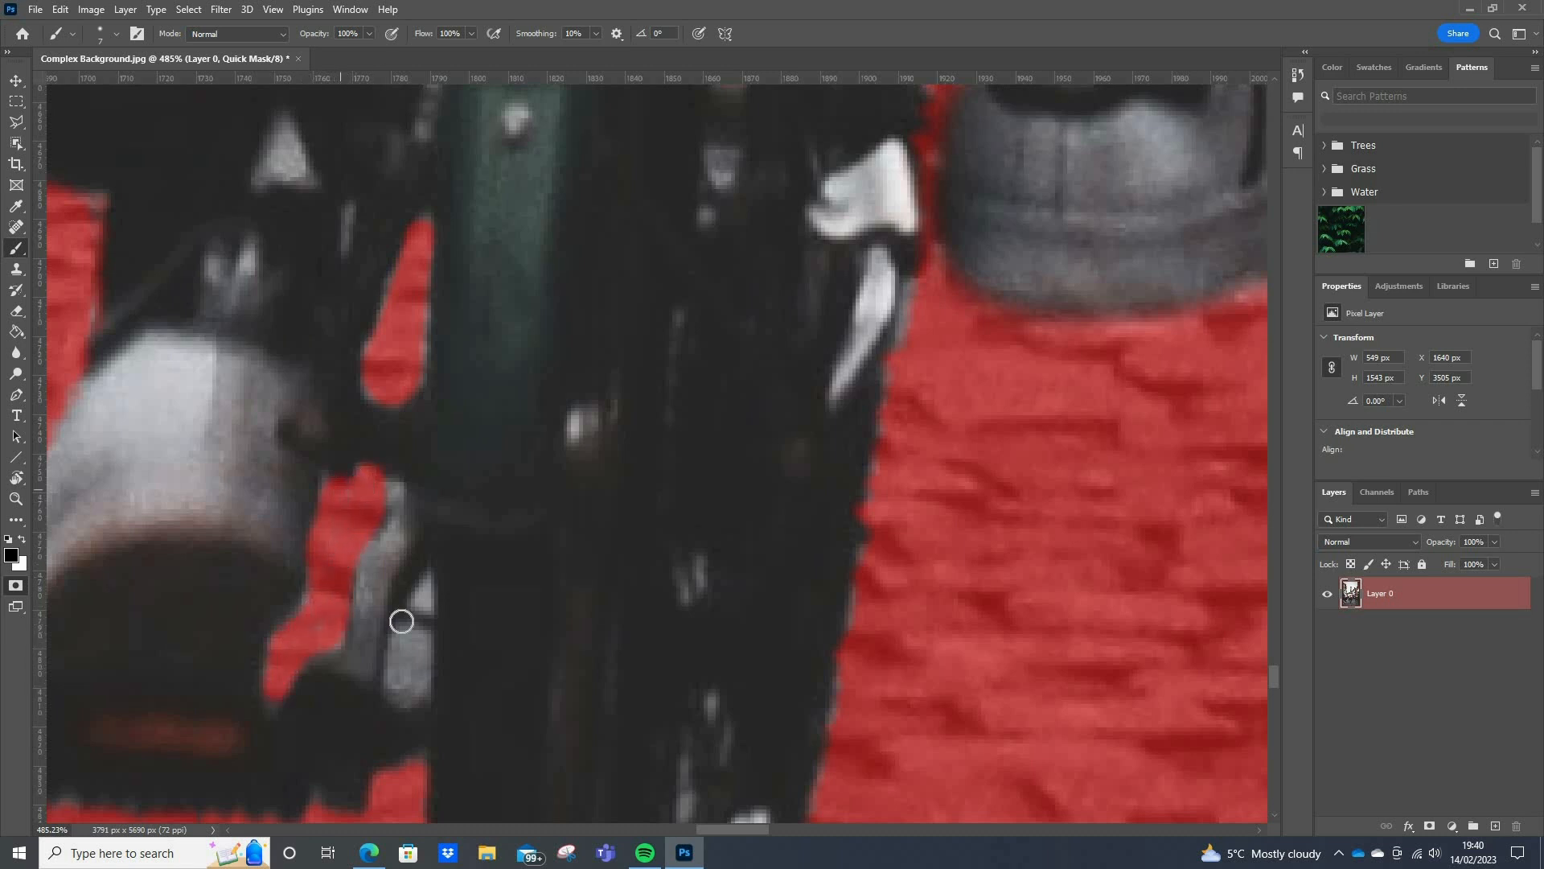
mouse_move(399, 685)
left_mouse_down()
mouse_move(417, 638)
mouse_move(416, 663)
left_mouse_up()
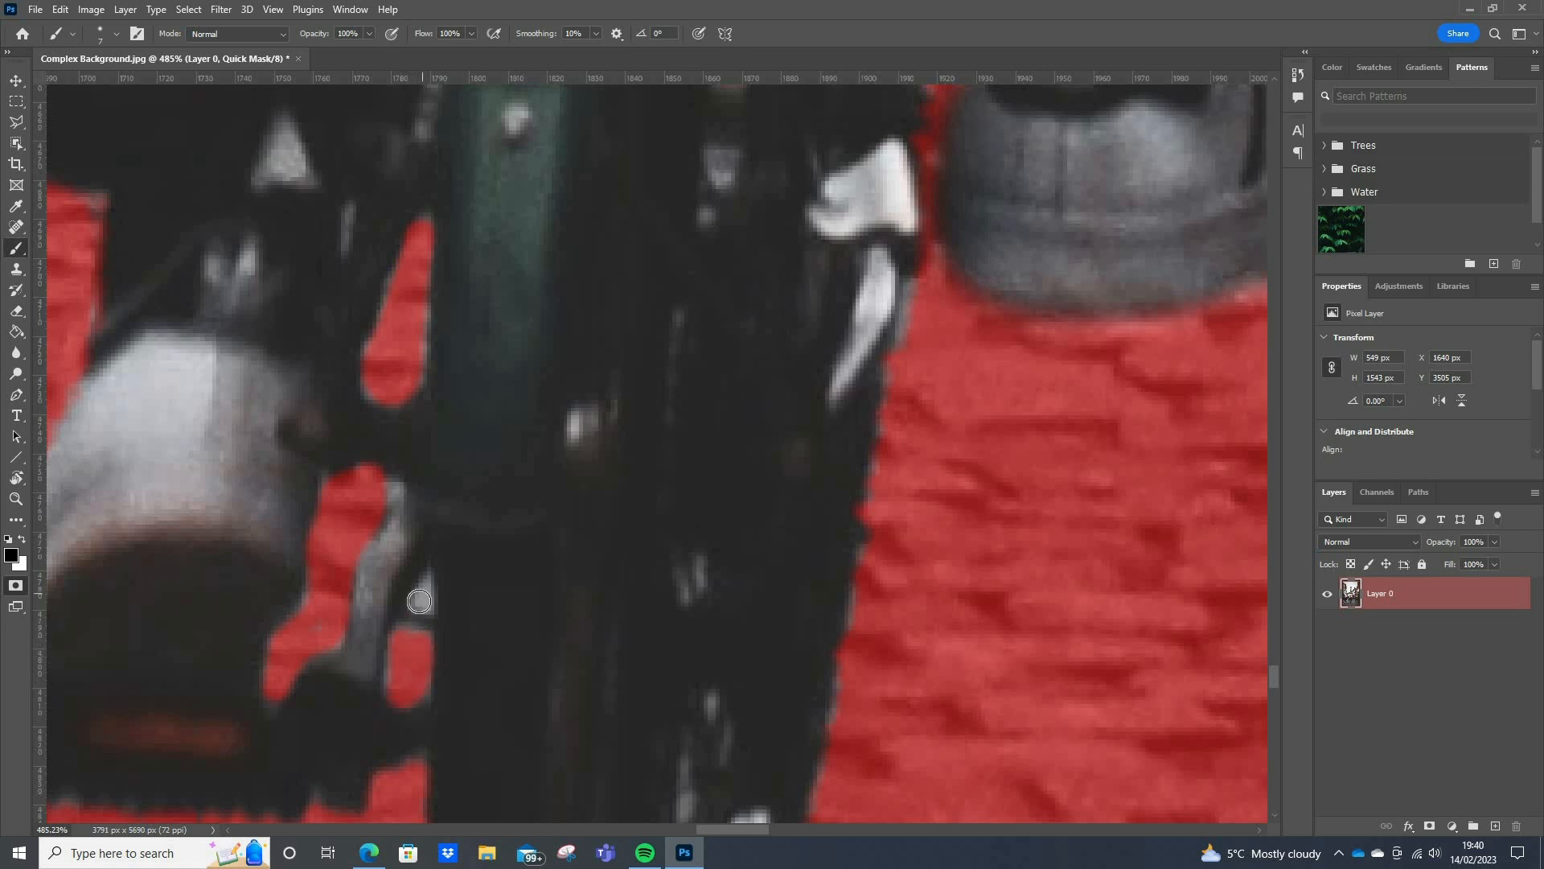
left_click_drag(419, 601, 423, 602)
Leave Quick Mask mode and apply the cyclist selection to Layer 0 as a layer mask
scroll(500, 556, "down", 15)
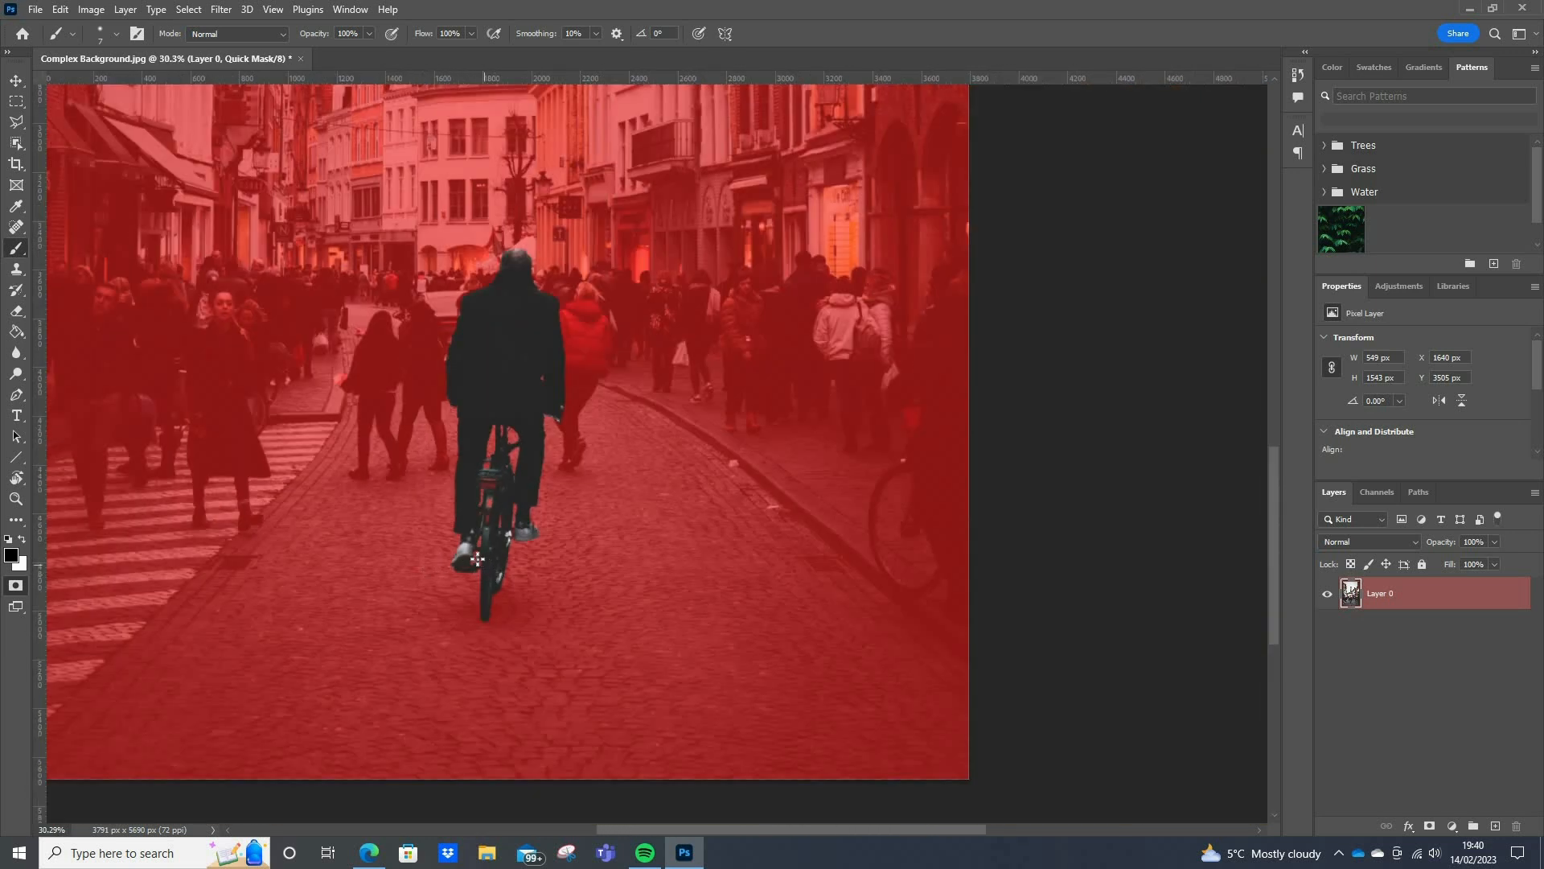
scroll(477, 558, "up", 2)
scroll(360, 542, "up", 4)
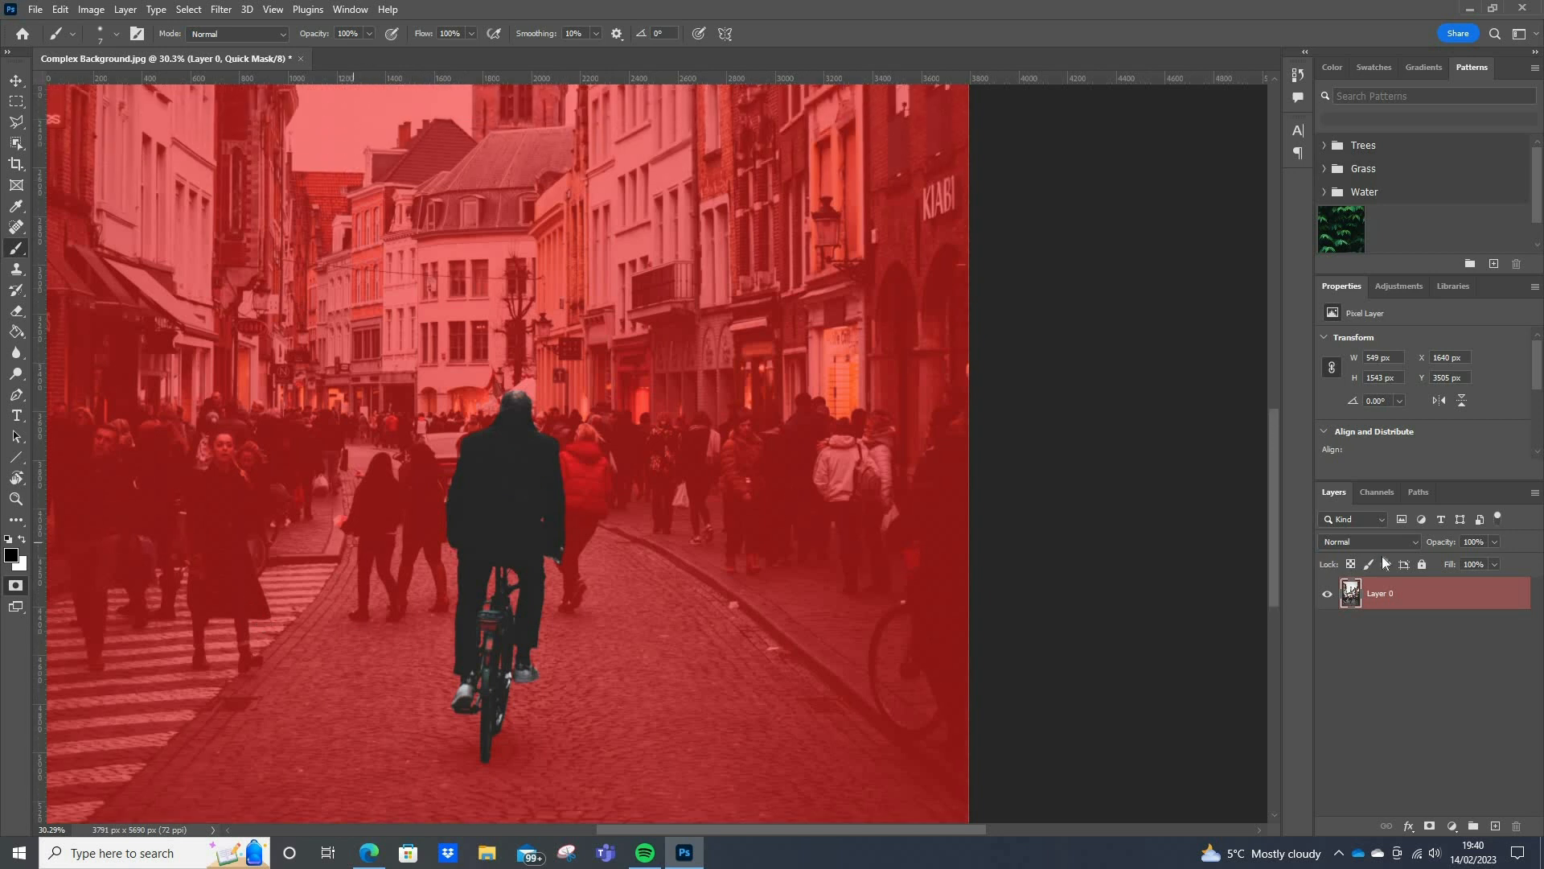
scroll(696, 820, "left", 6)
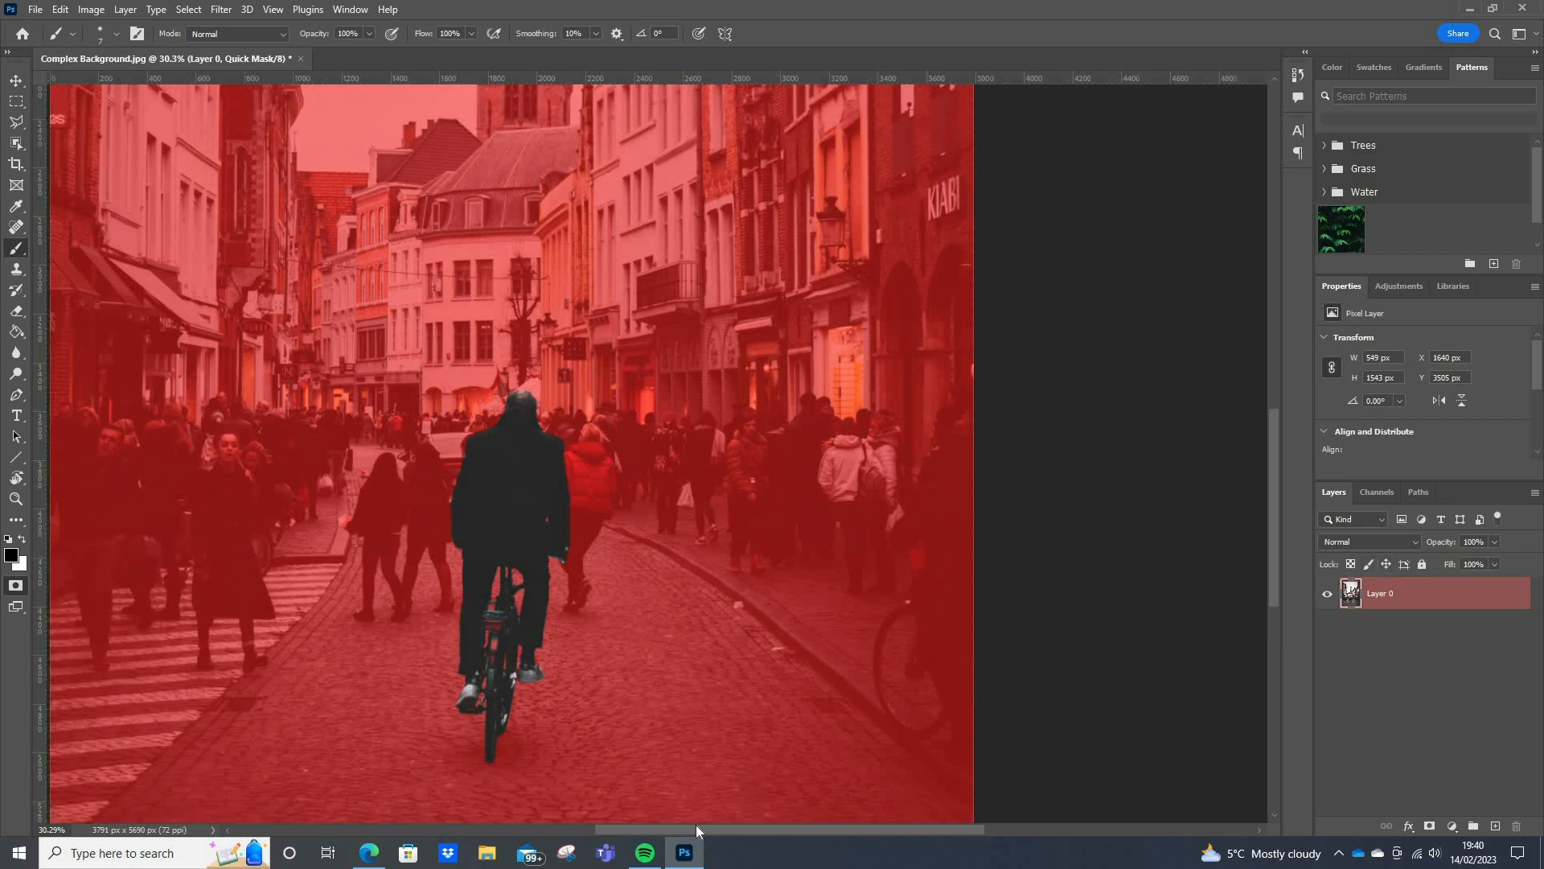
scroll(558, 616, "up", 3)
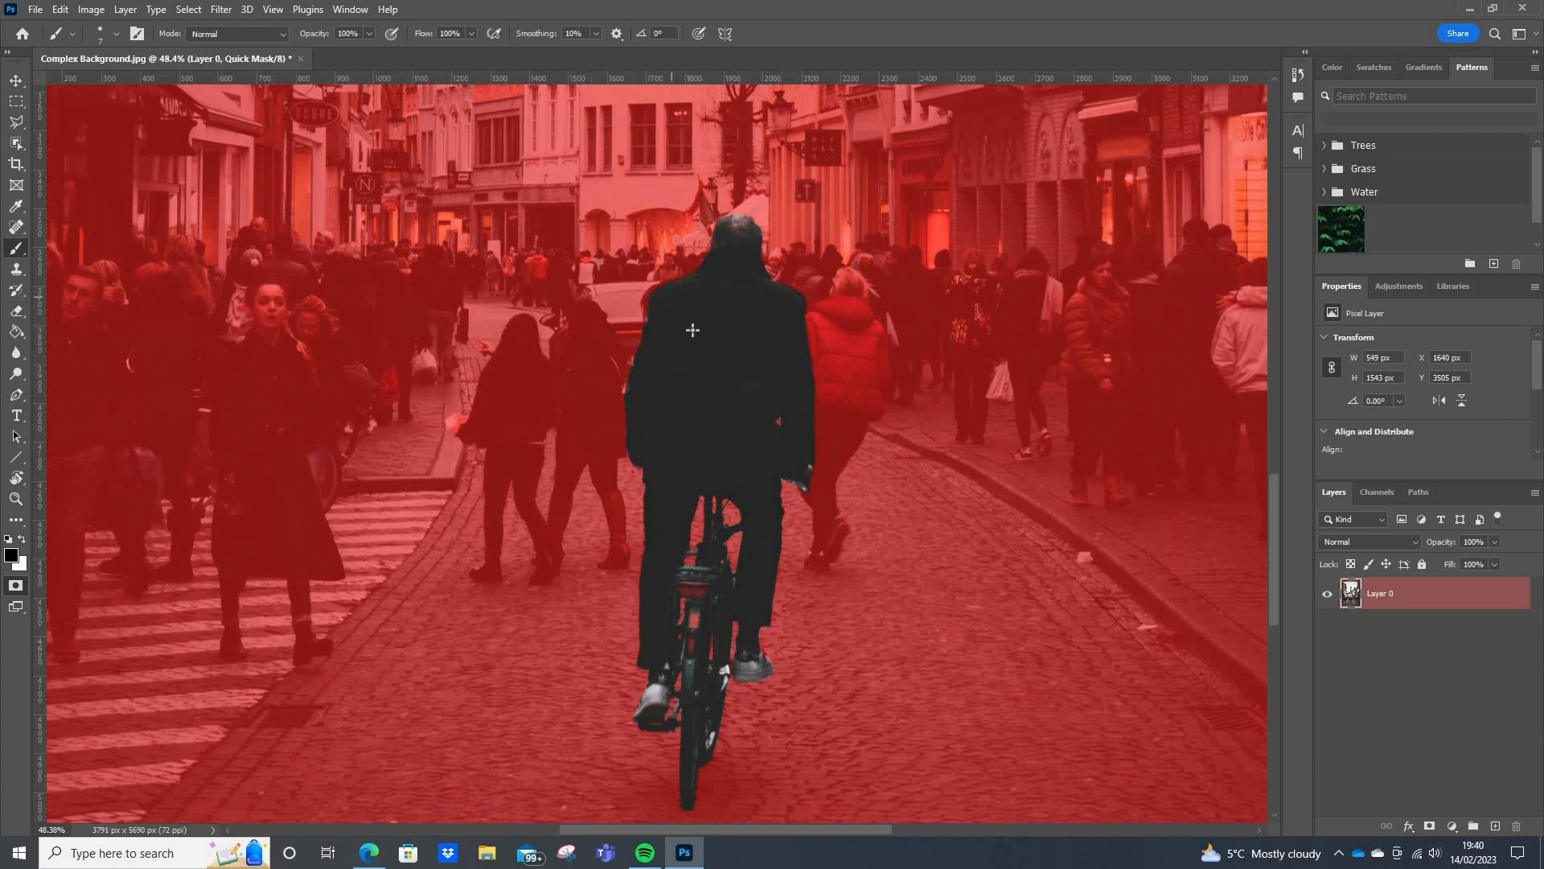
key("q")
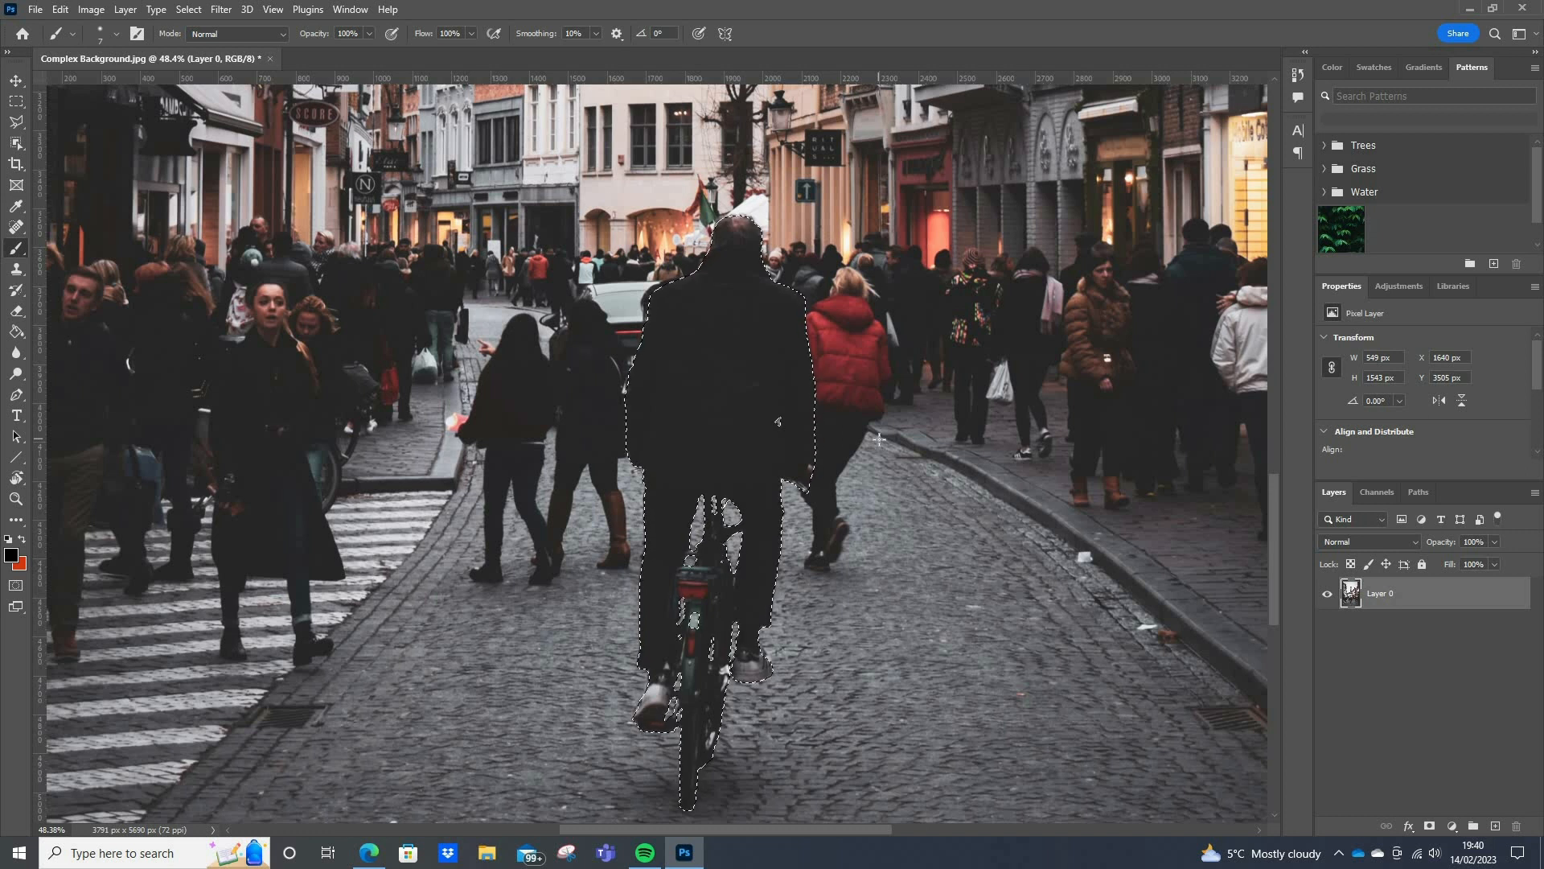
left_click(1428, 830)
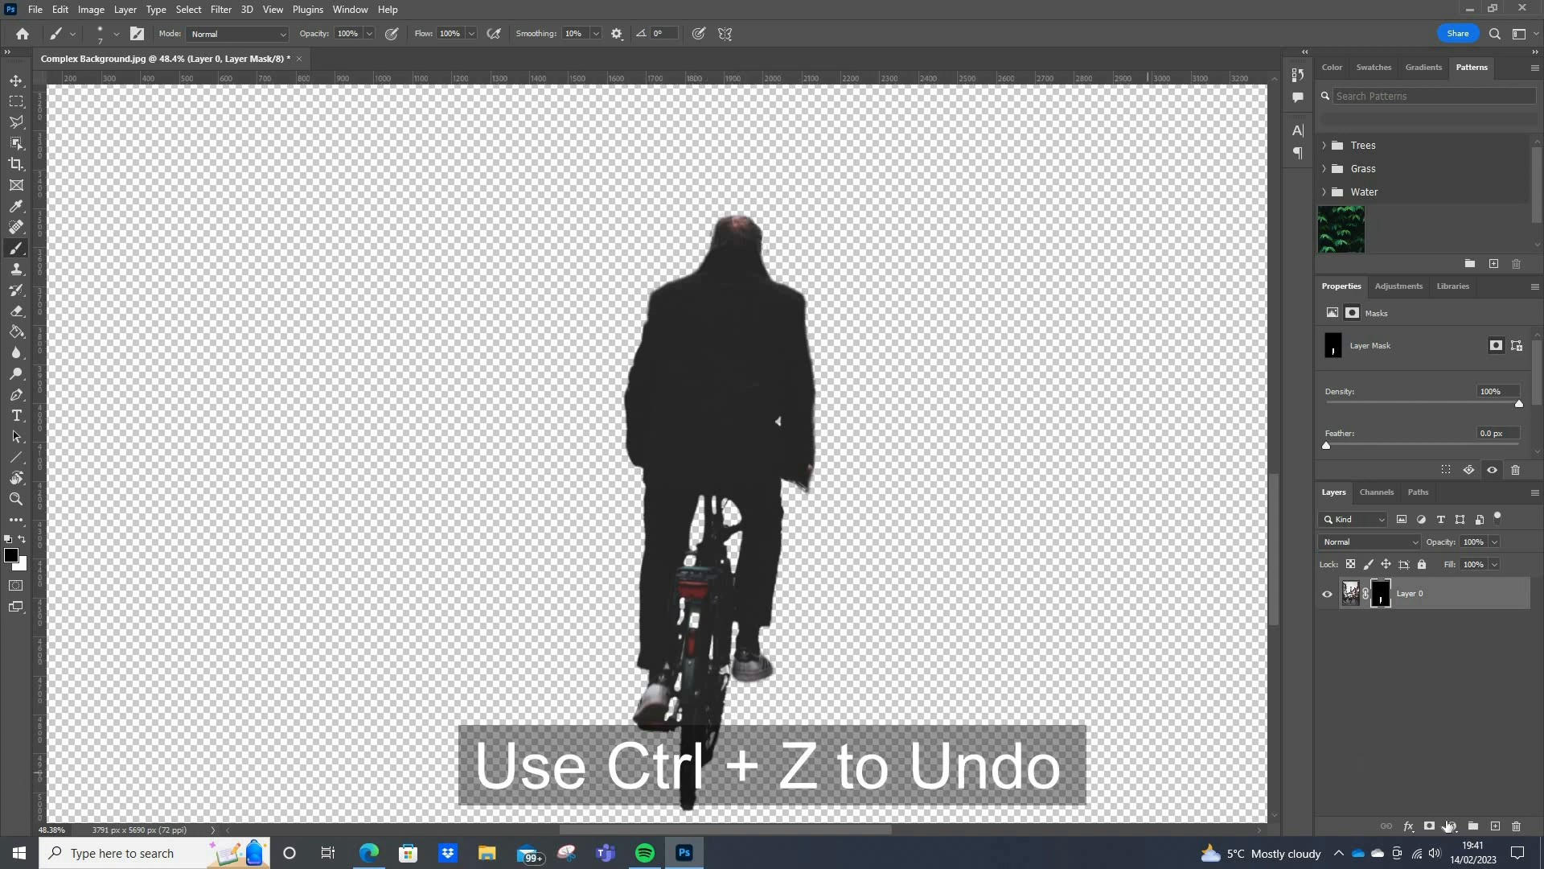
Undo the layer mask and return to Quick Mask mode
key("ctrl+z")
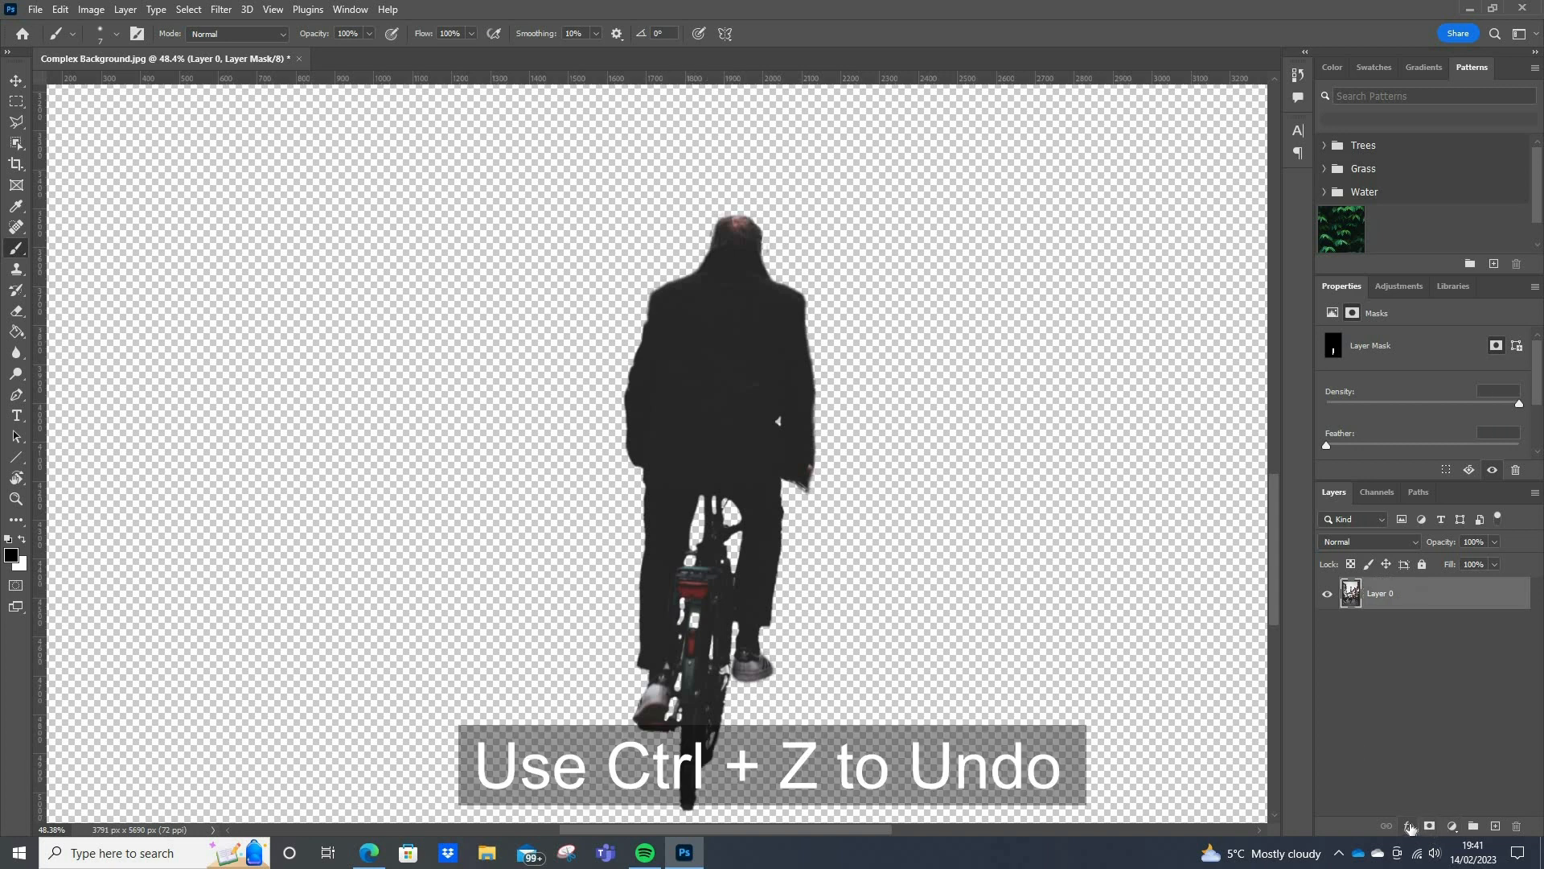
key("q")
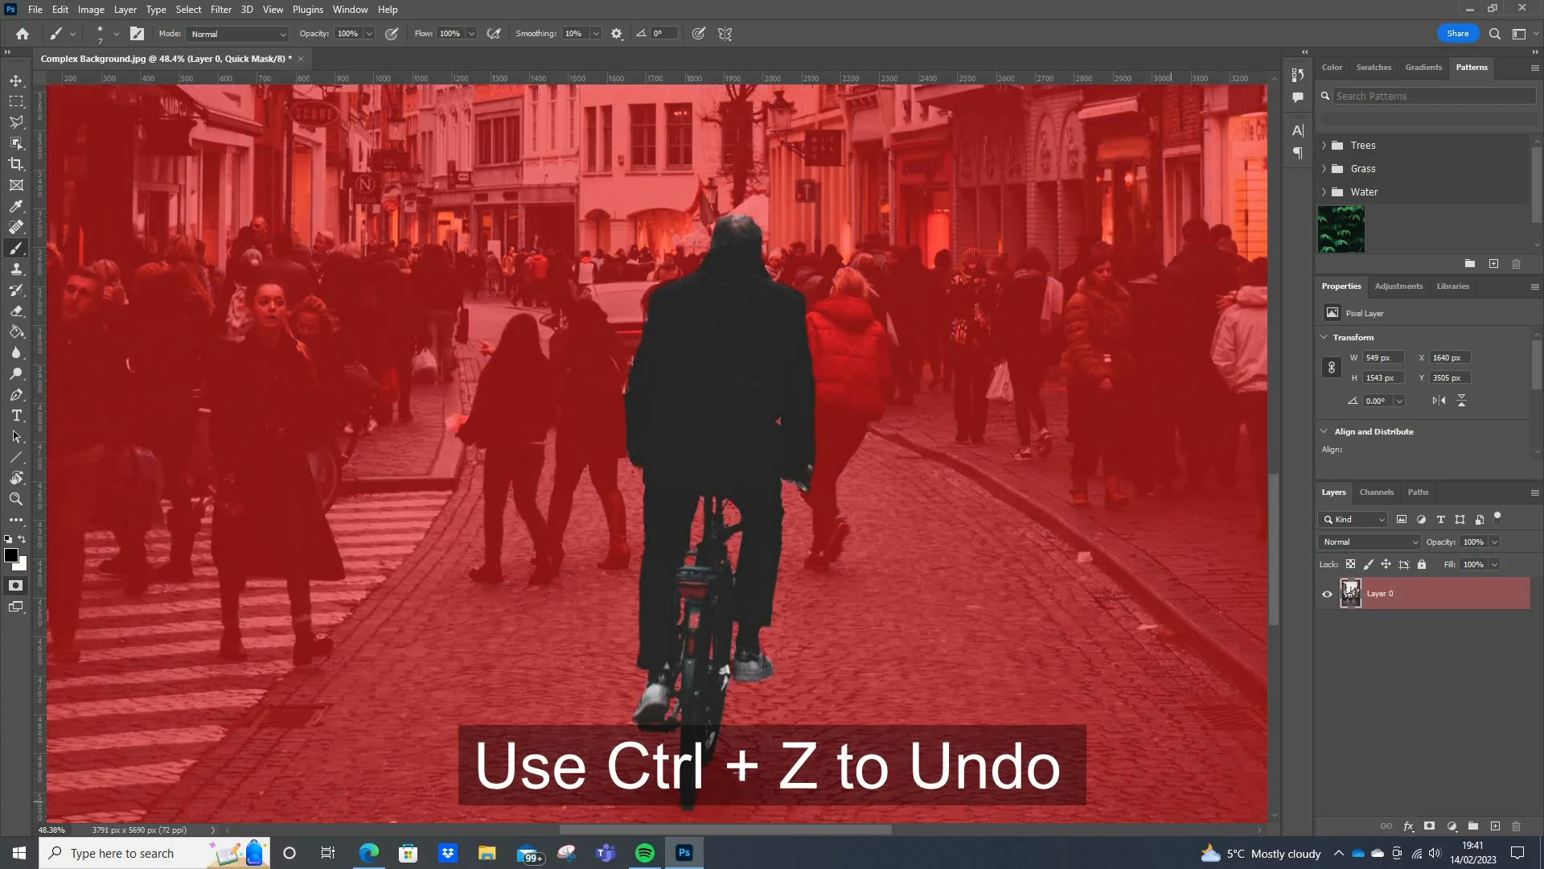
Paint black along the jagged edges at the bottom of the rear tyre to smooth its outline in the mask
left_click_drag(671, 794, 746, 753)
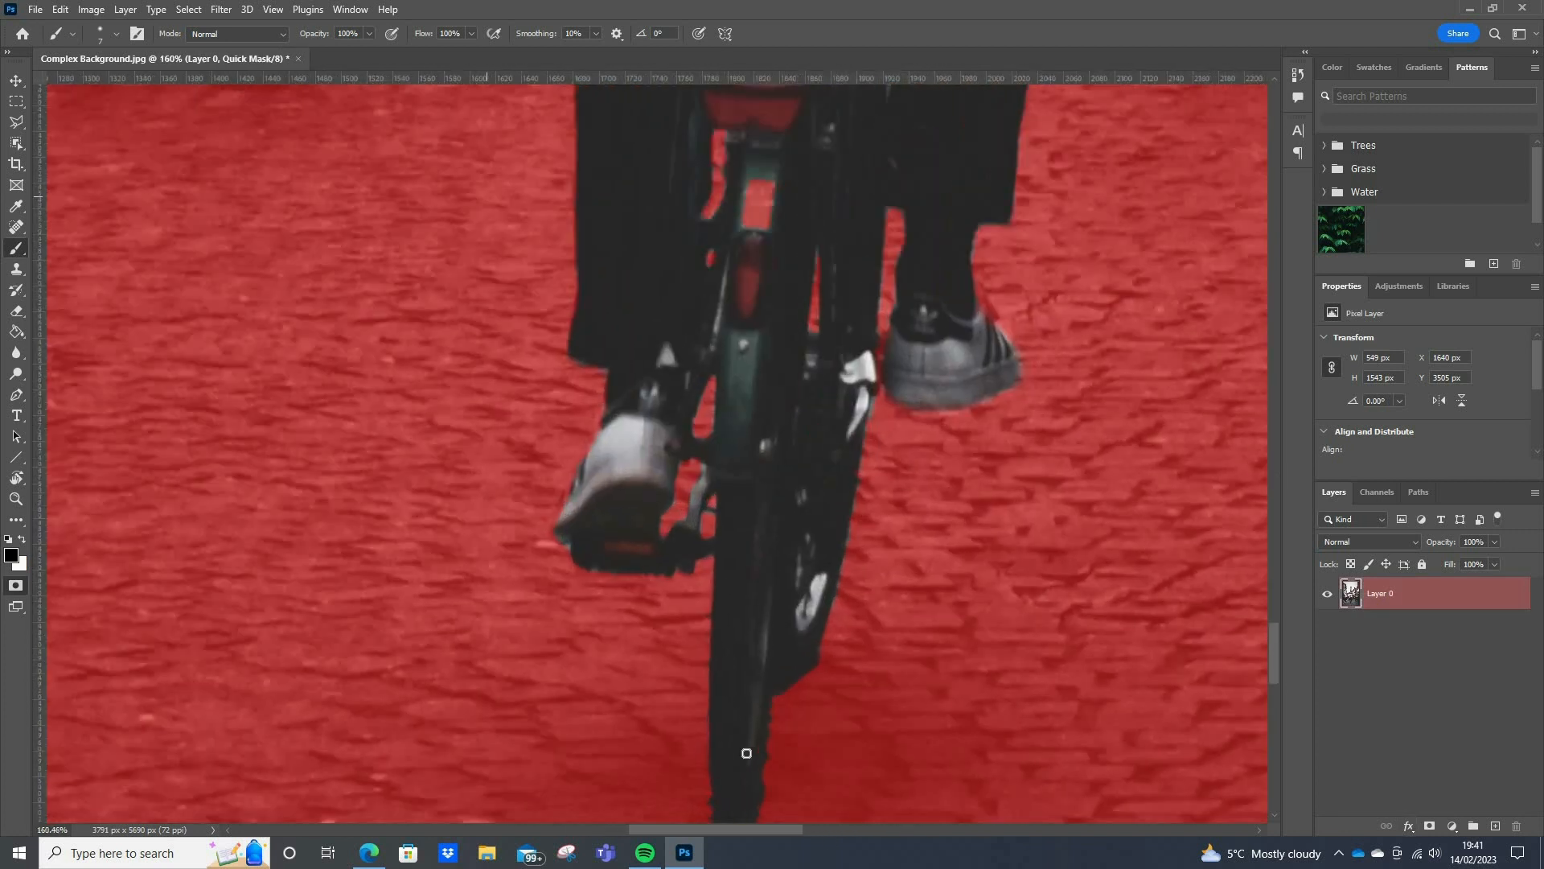
scroll(683, 695, "down", 3)
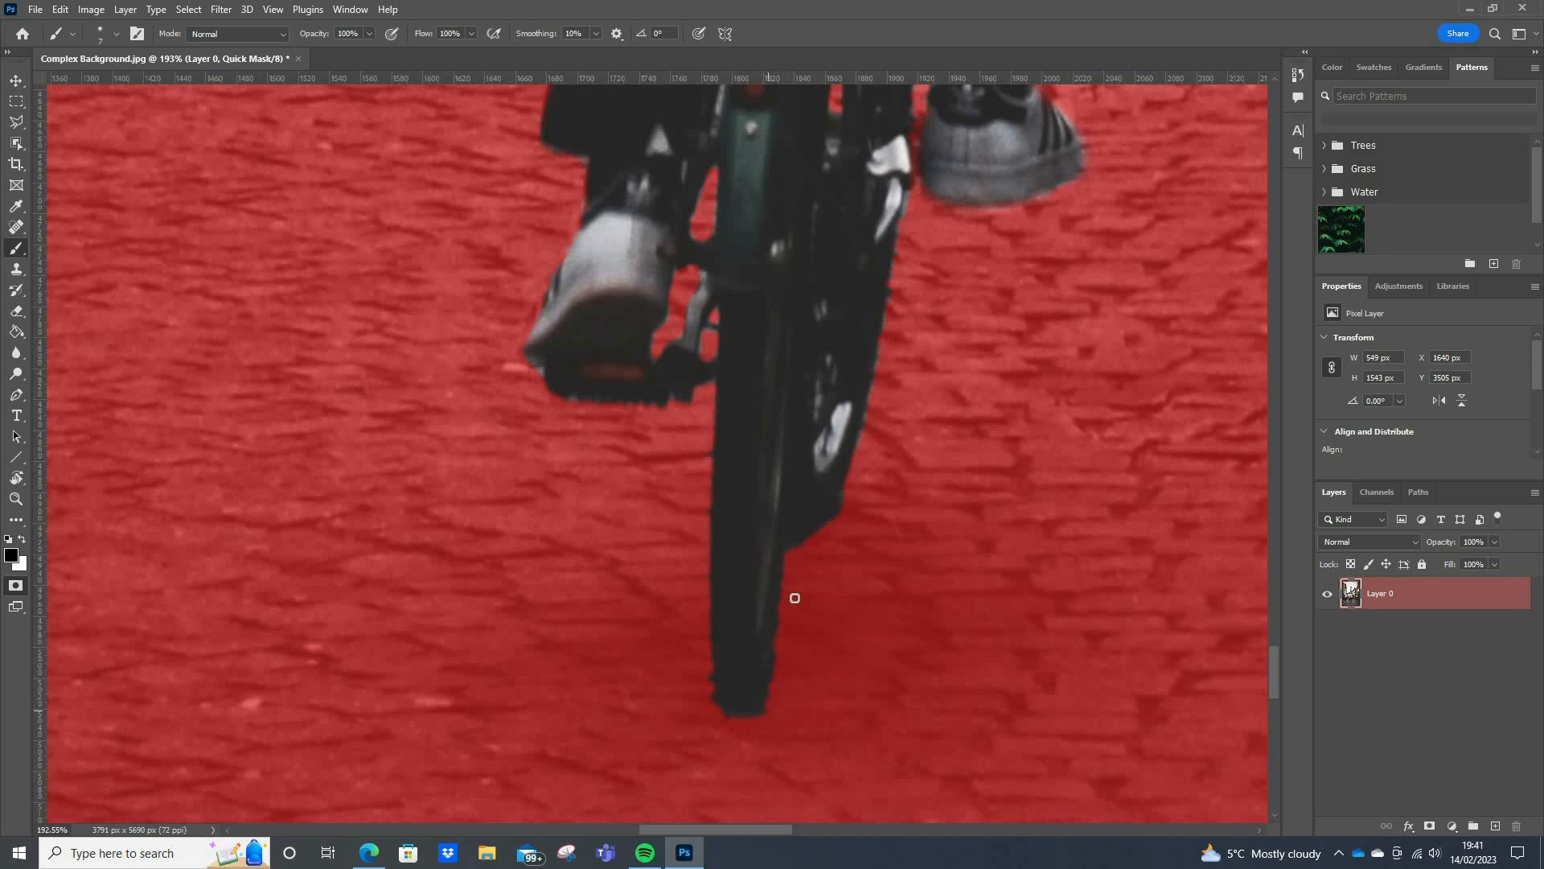
scroll(800, 583, "up", 4)
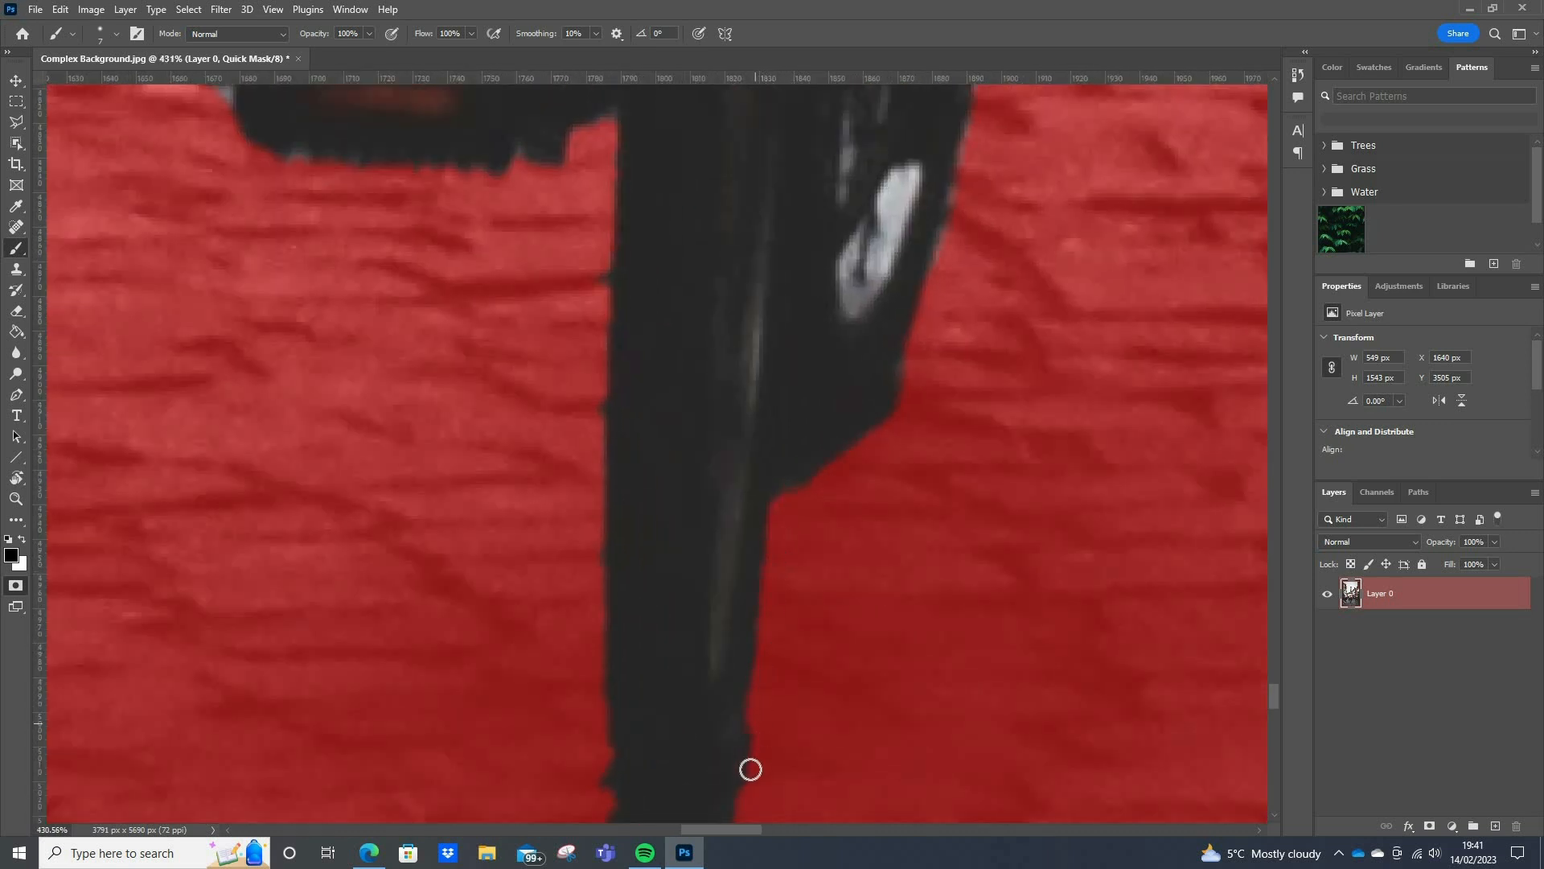
scroll(611, 369, "down", 2)
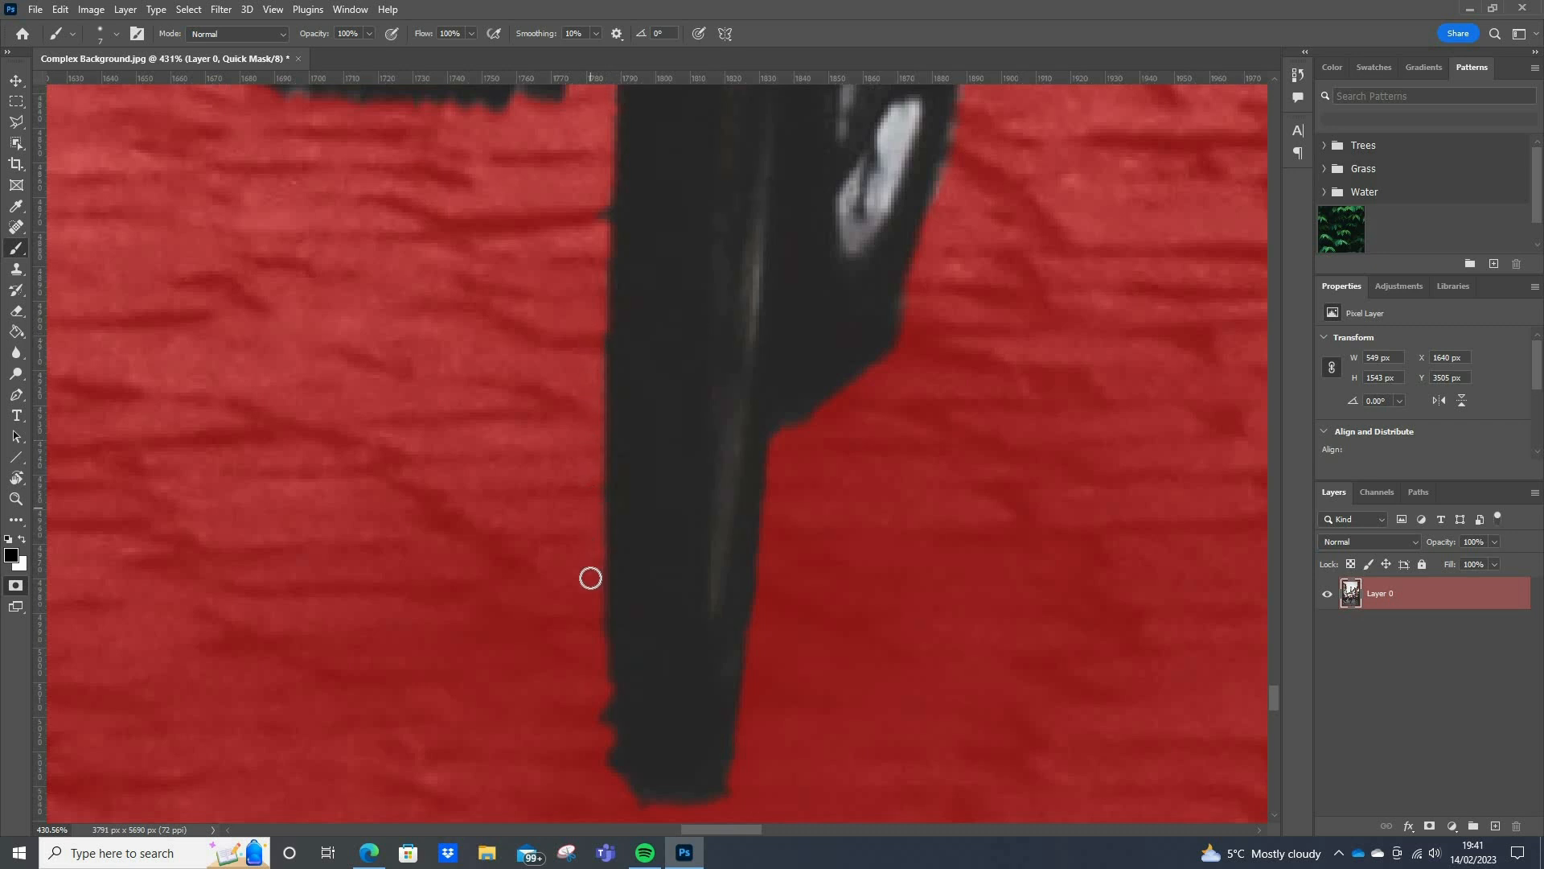
scroll(579, 619, "down", 3)
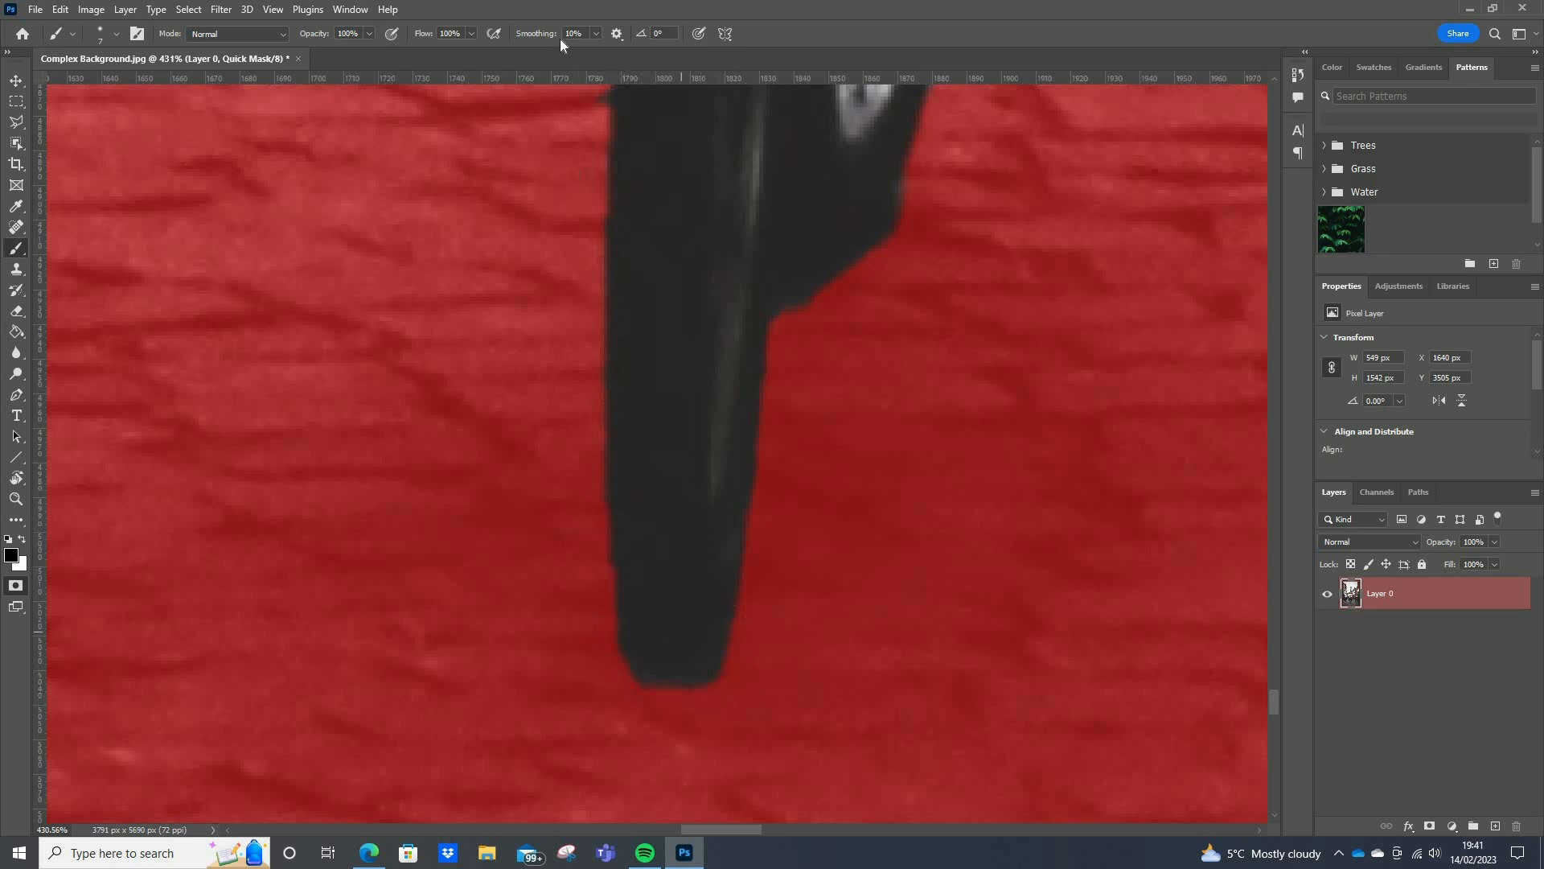
Smooth the upper left edge of the rear tyre and the ragged underside of the left pedal with black paint
scroll(603, 240, "up", 3)
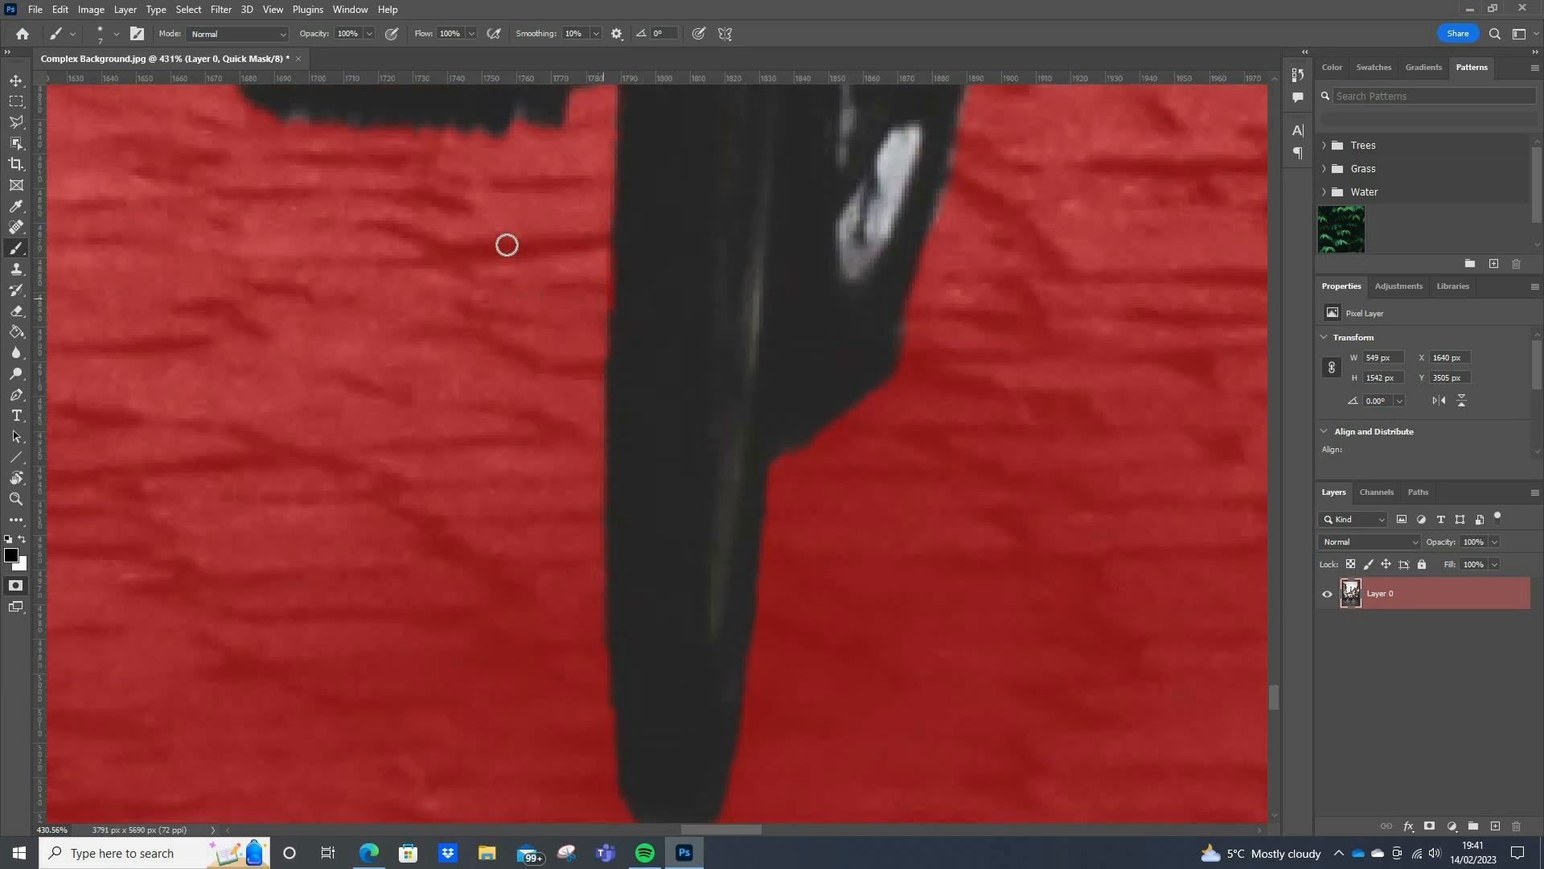
scroll(567, 221, "up", 1)
scroll(576, 216, "up", 1)
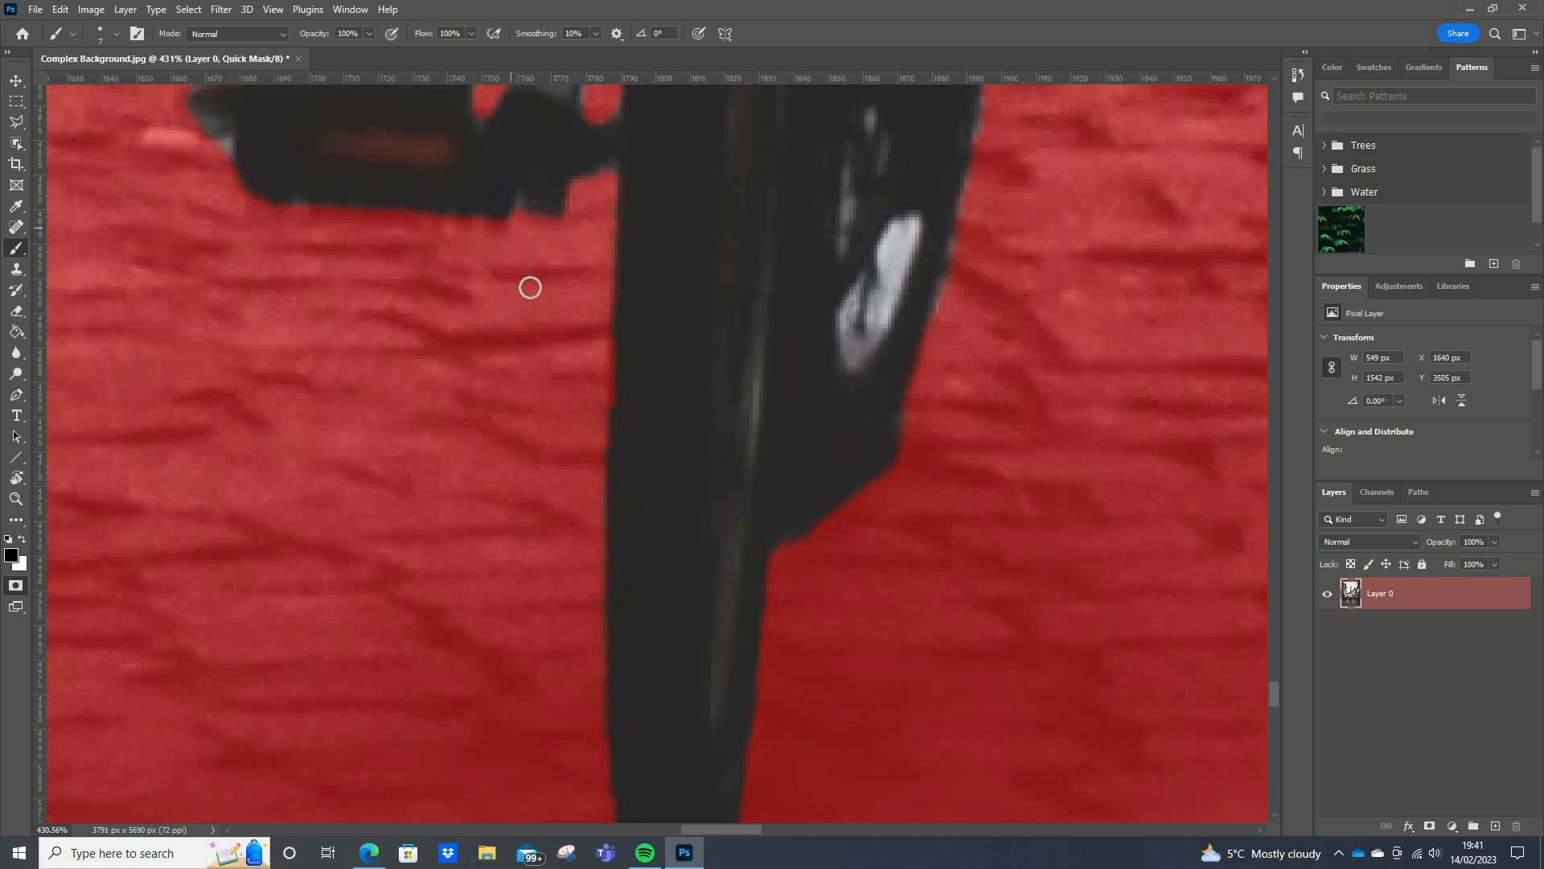
Leave Quick Mask mode and apply the cleaned-up cyclist selection to Layer 0 as a layer mask
scroll(615, 288, "down", 5)
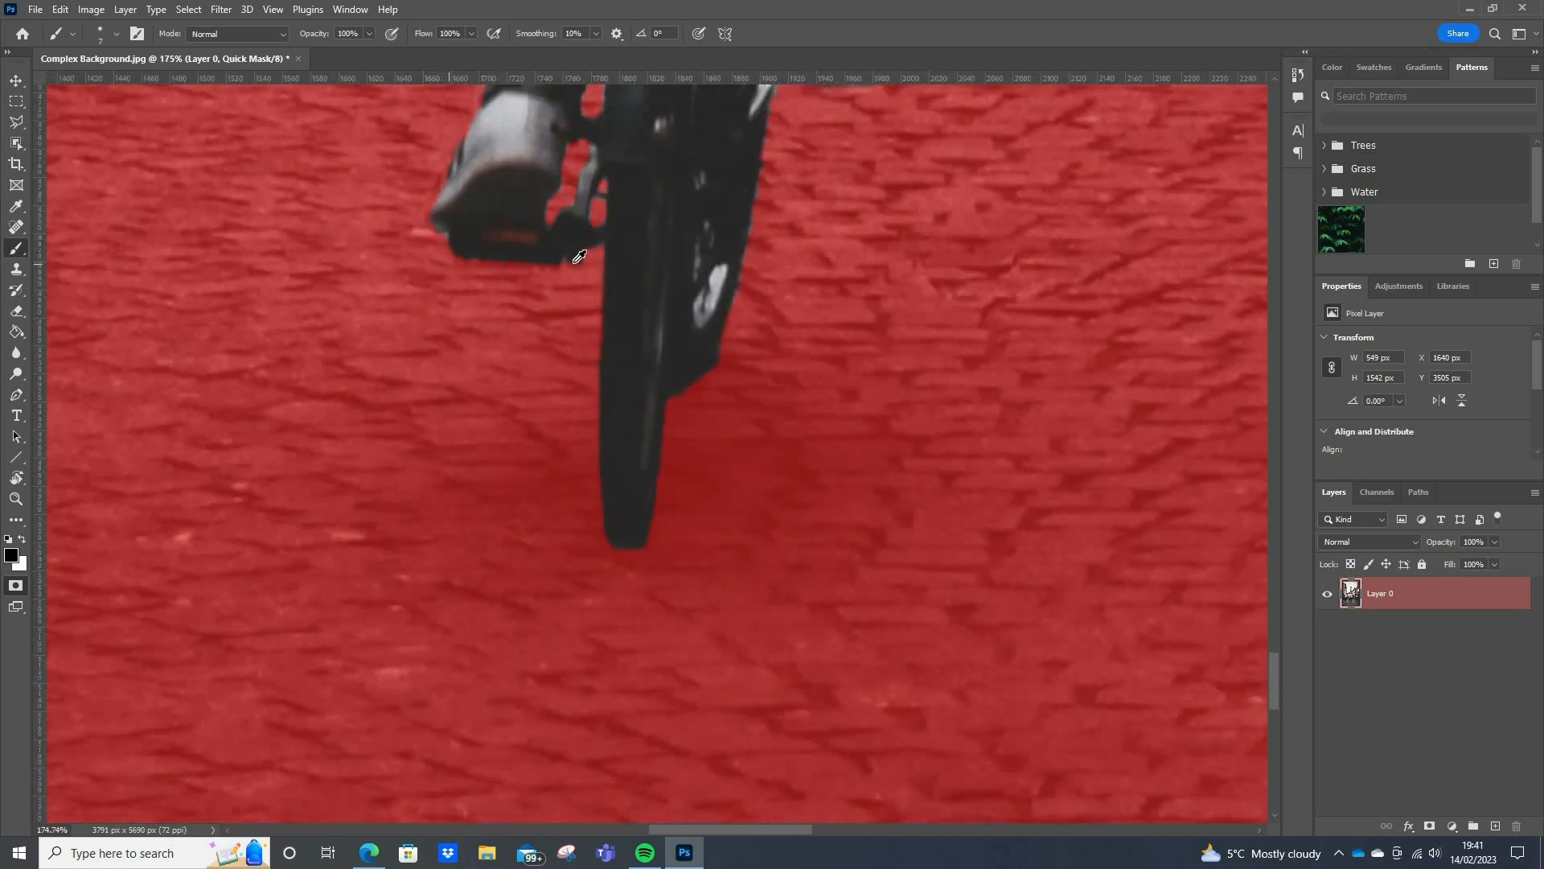
scroll(580, 257, "down", 3)
scroll(590, 294, "down", 6)
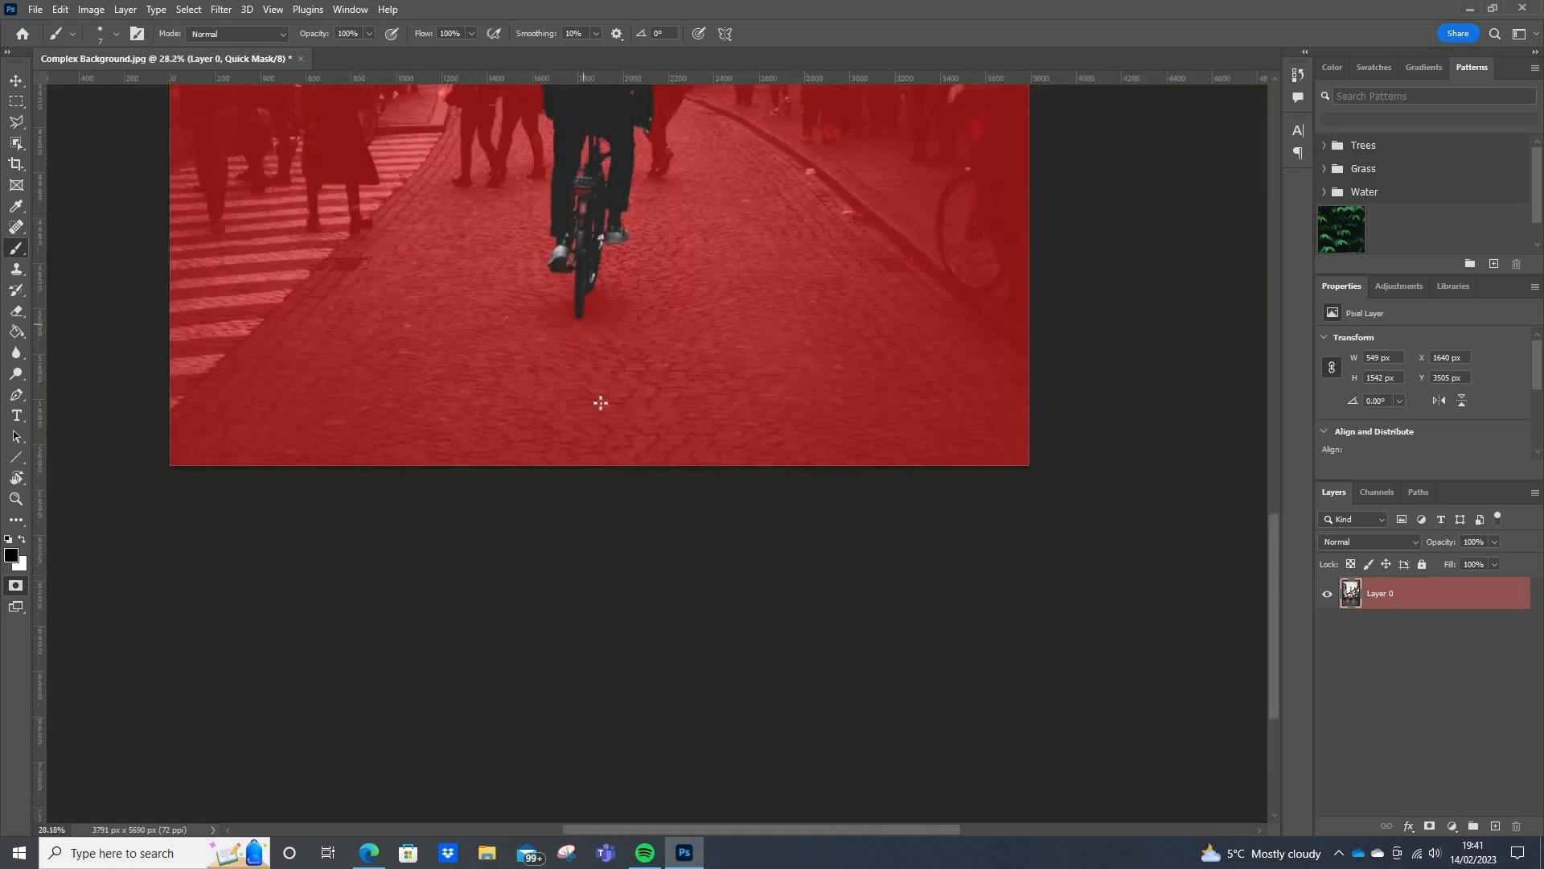
scroll(575, 376, "up", 1)
scroll(575, 376, "down", 3)
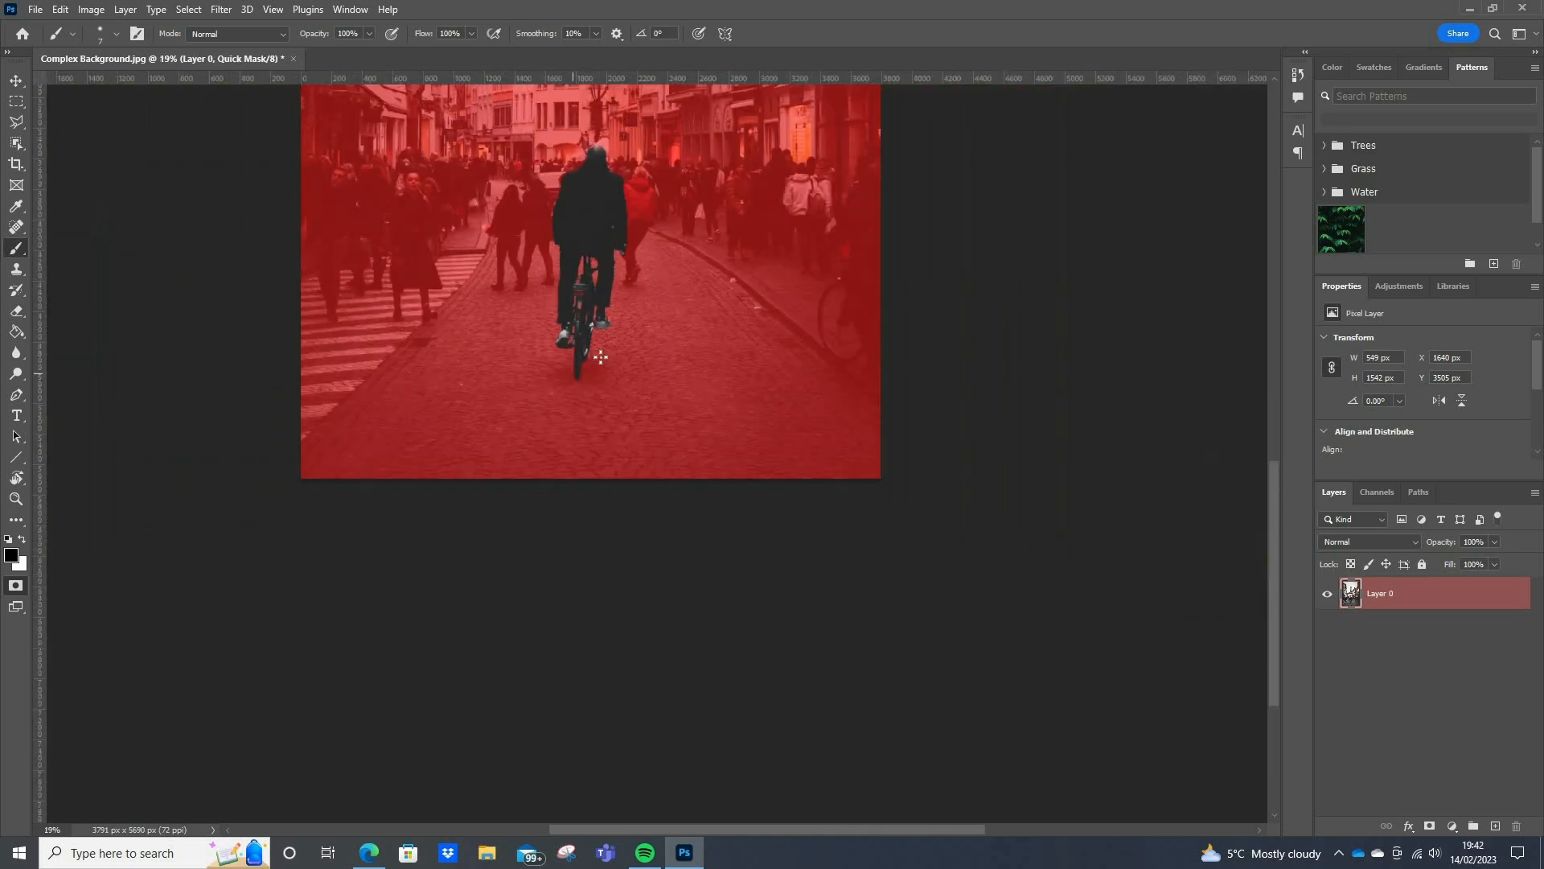
scroll(558, 356, "up", 2)
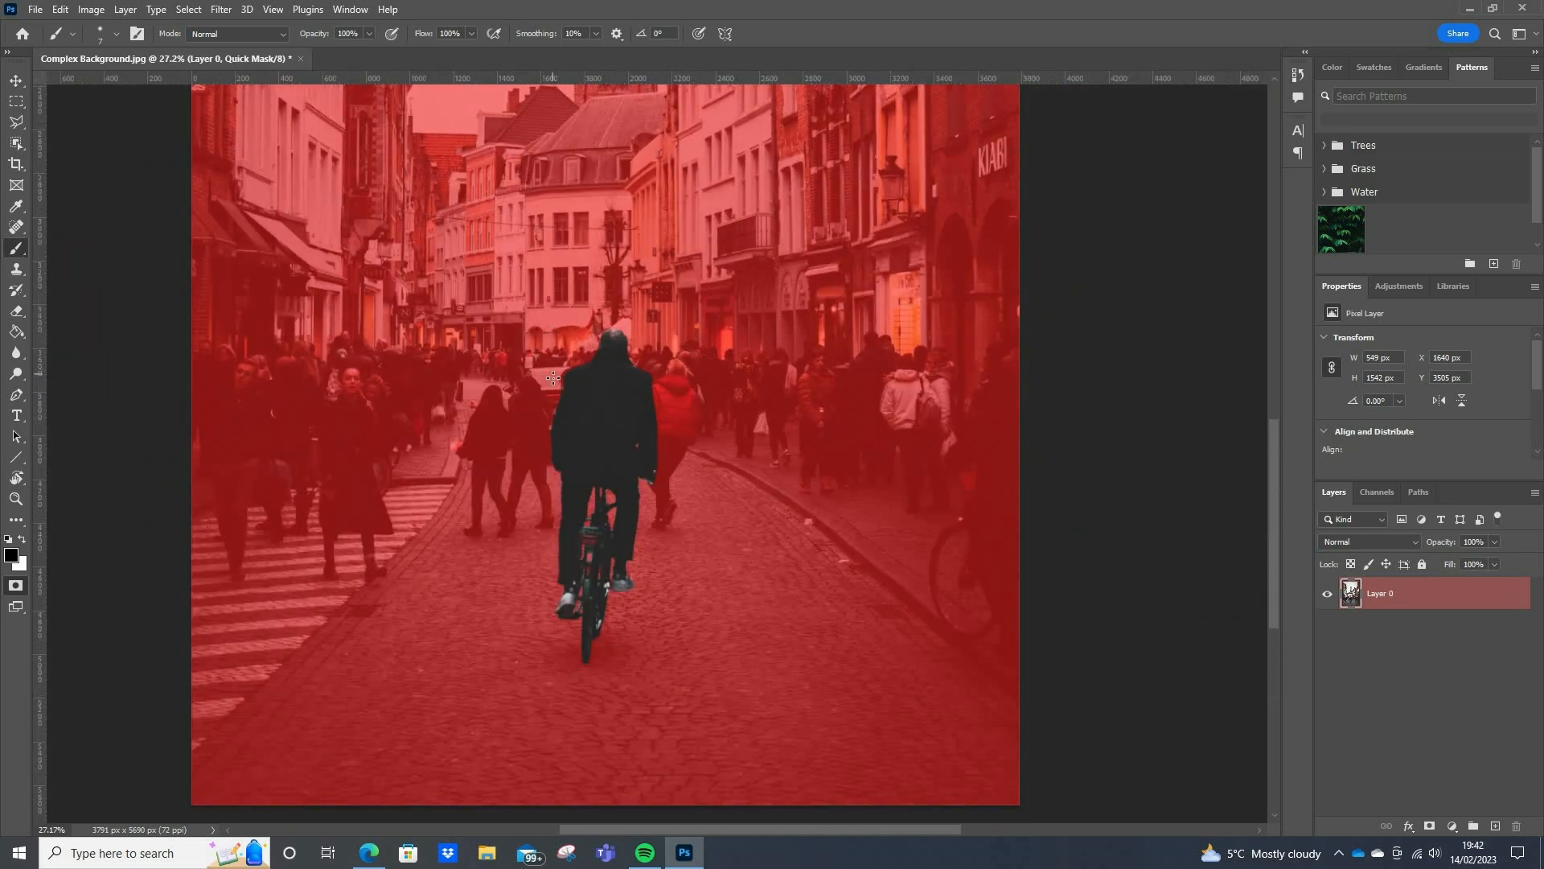
key("q")
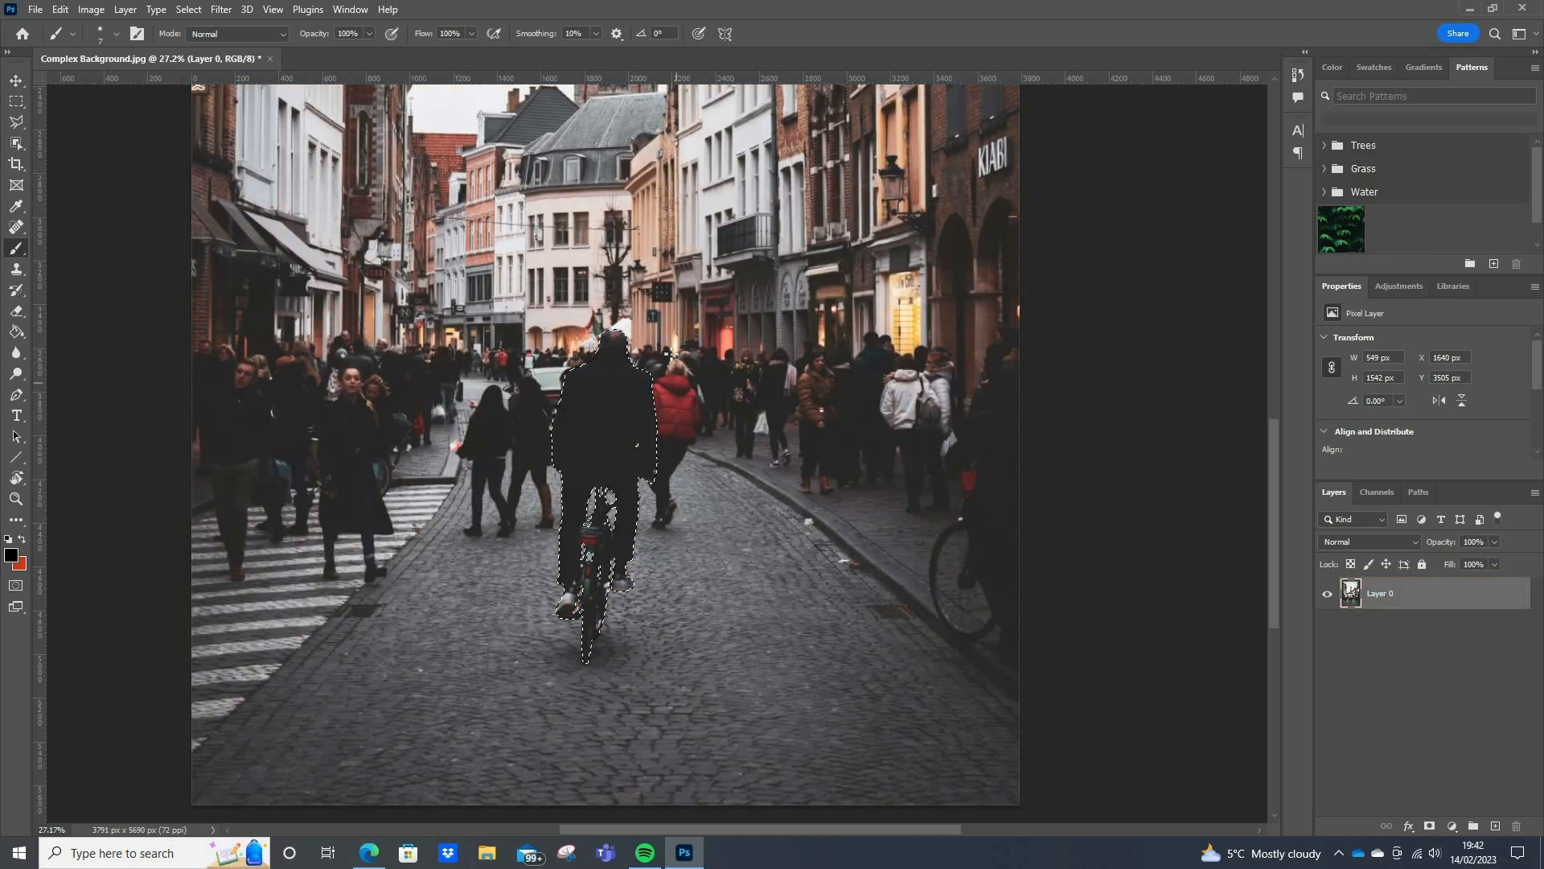
left_click(1428, 826)
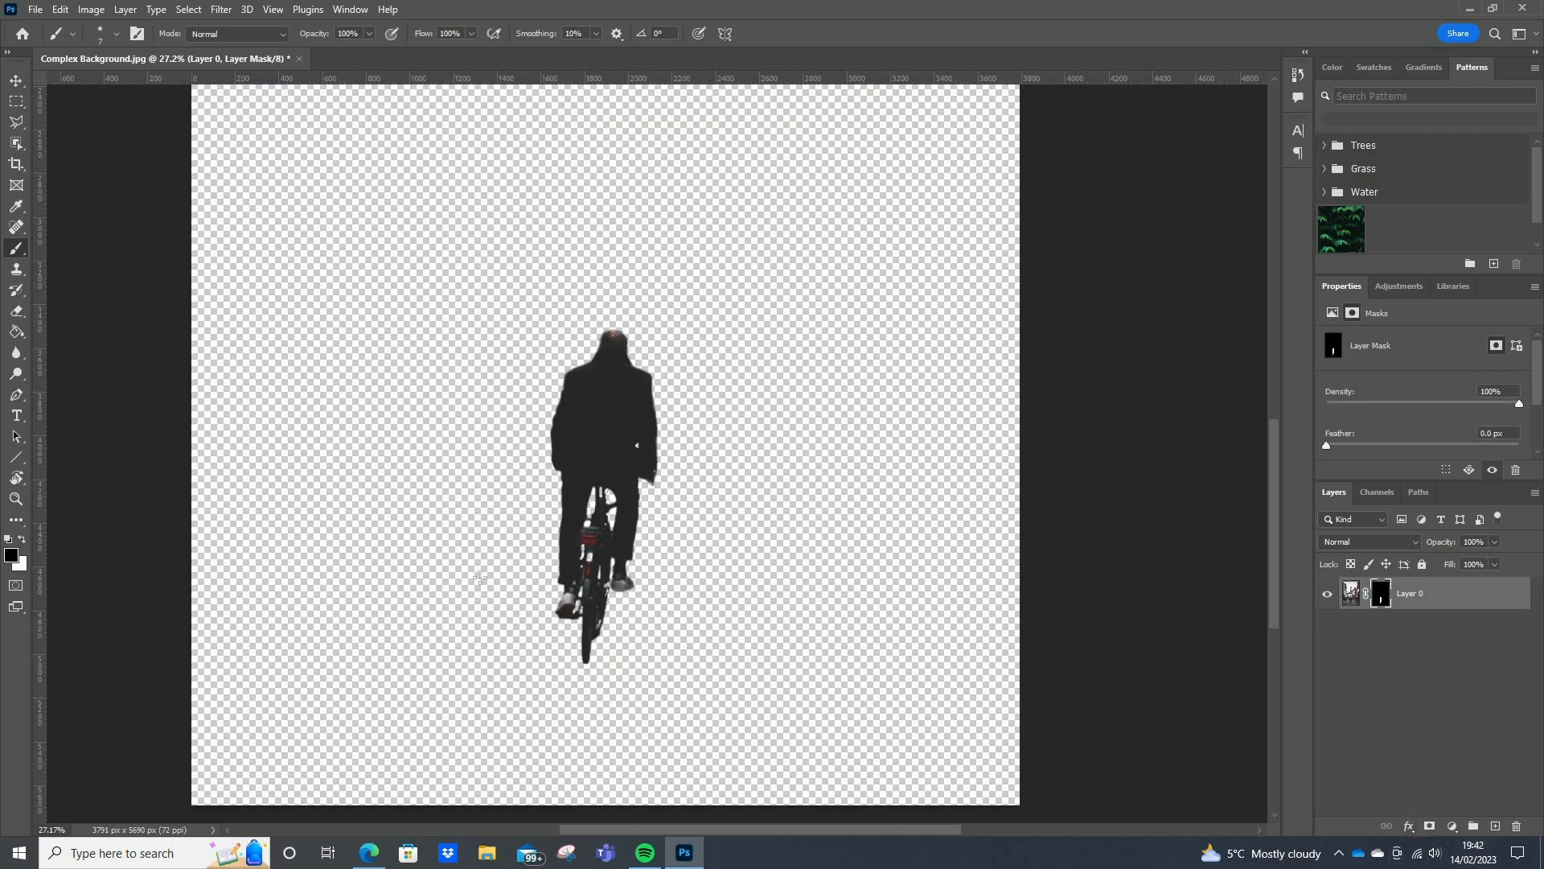
Examine the masked cyclist as a whole and the right edge of the jacket for leftover background fringing
scroll(602, 555, "down", 3)
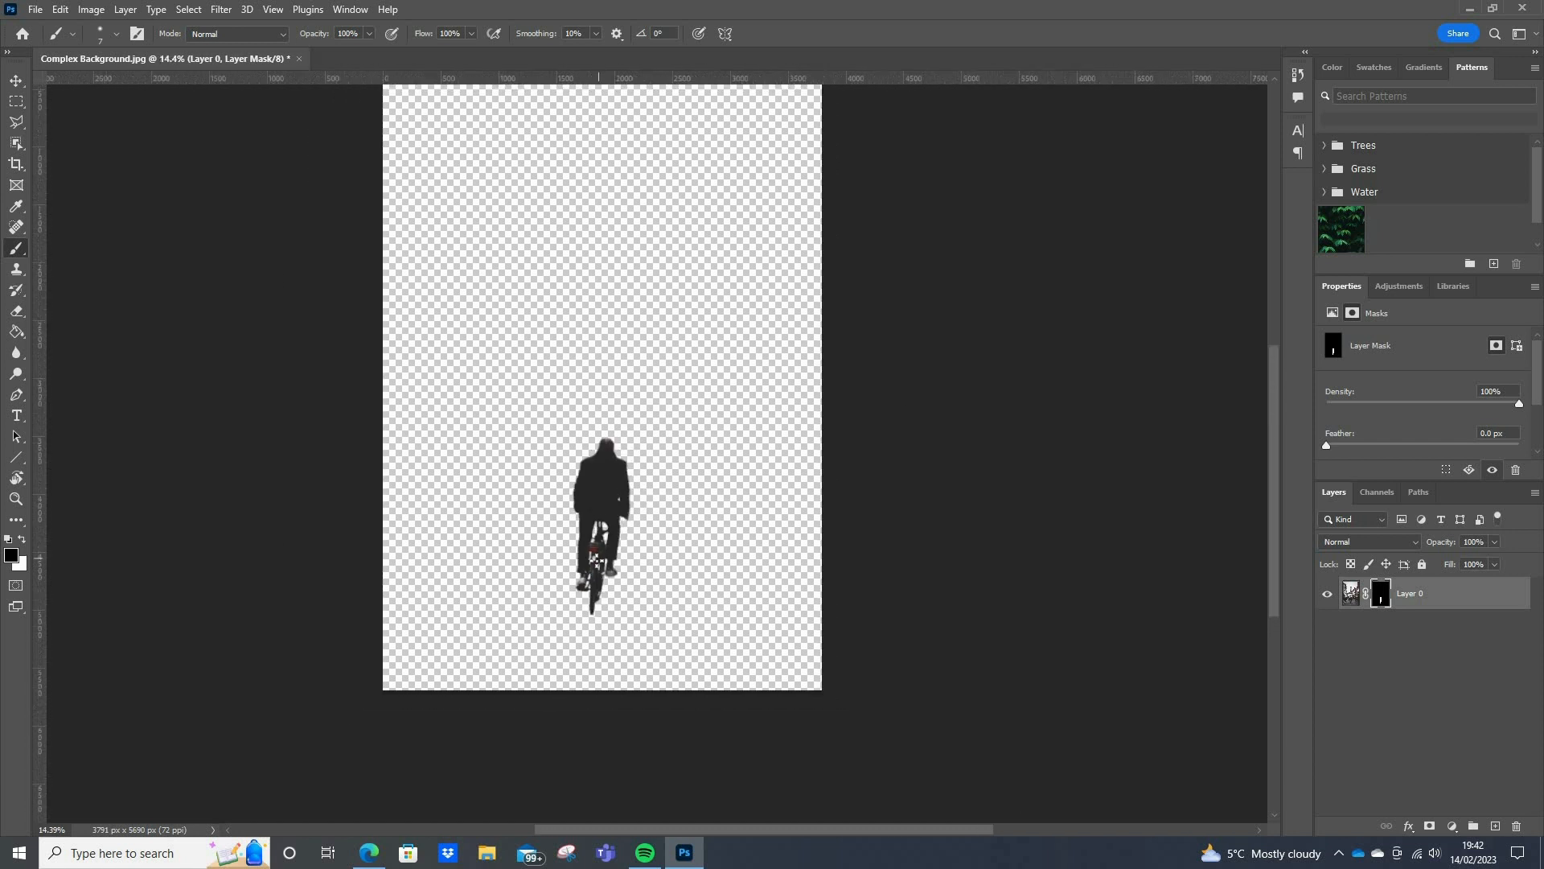
scroll(602, 555, "down", 2)
scroll(599, 555, "up", 4)
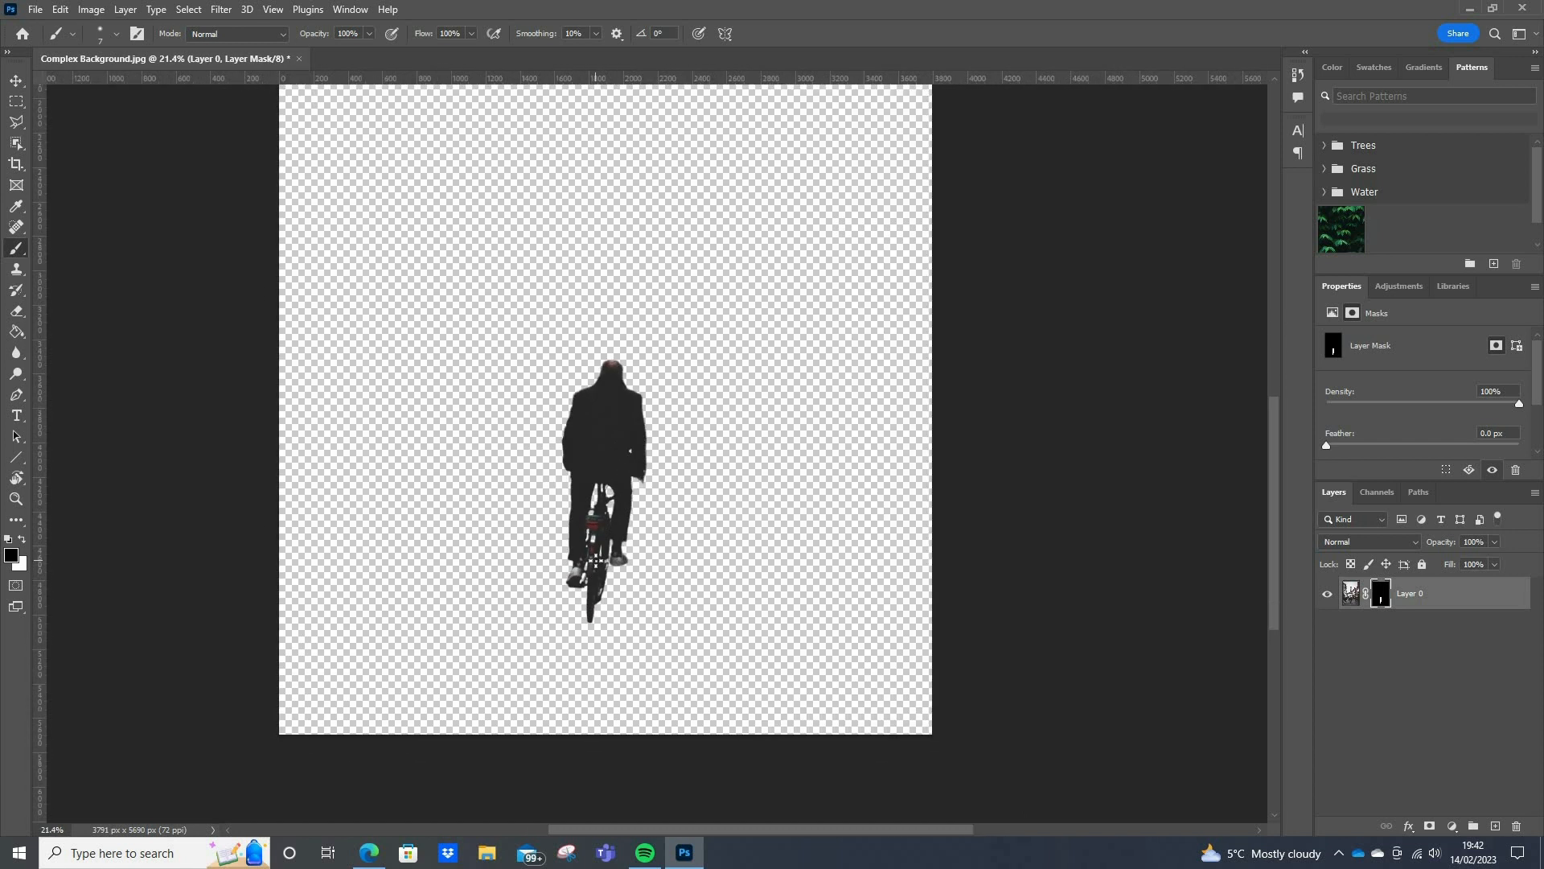
scroll(596, 555, "down", 1)
scroll(595, 556, "up", 4)
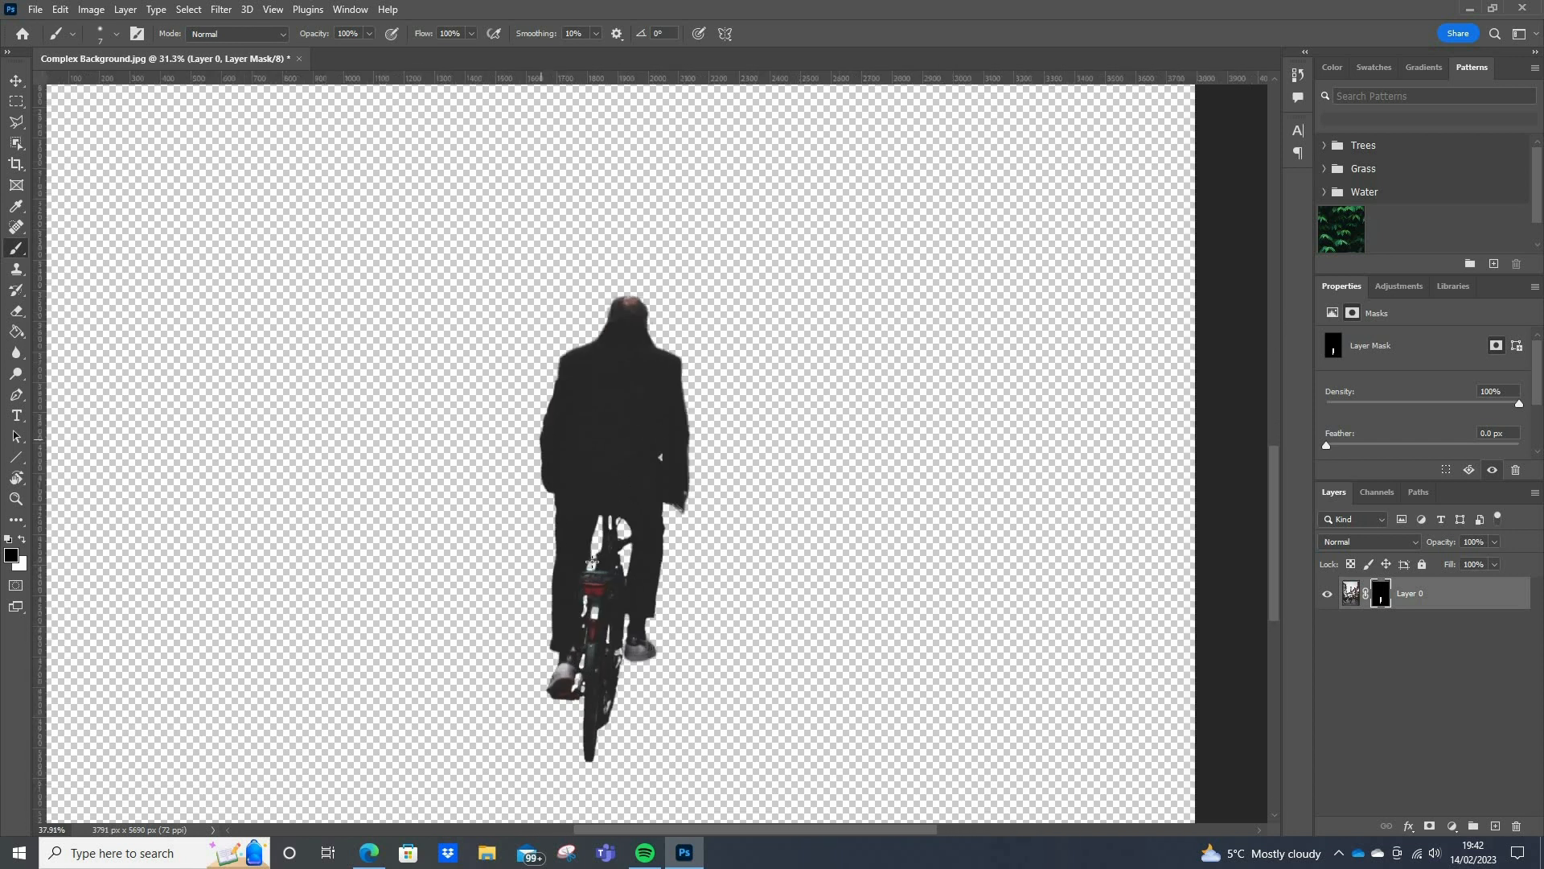
scroll(592, 563, "up", 1)
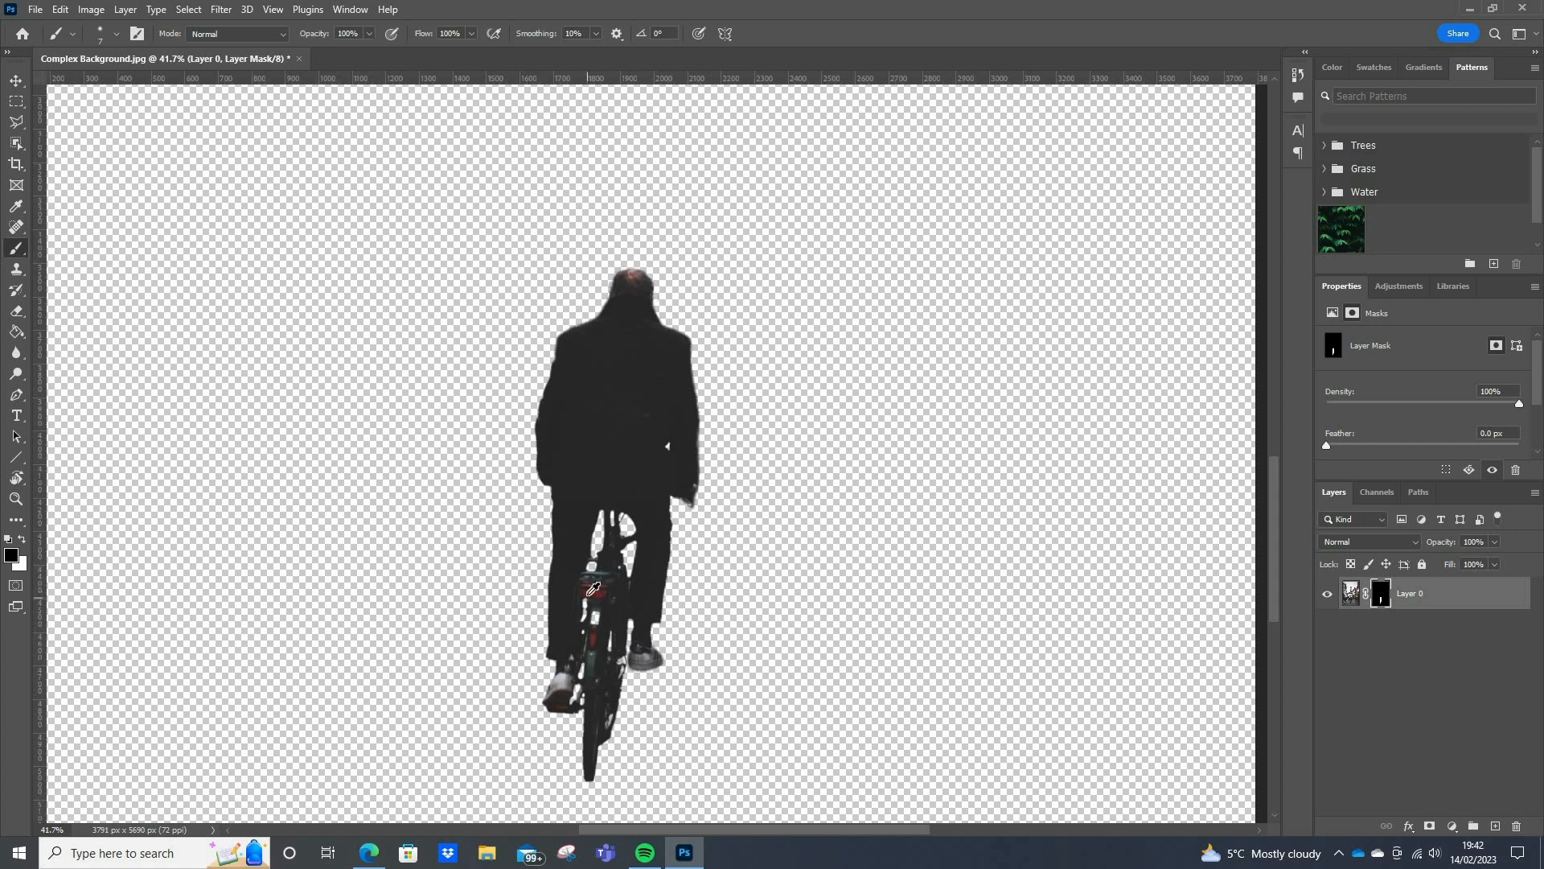
scroll(593, 590, "down", 2)
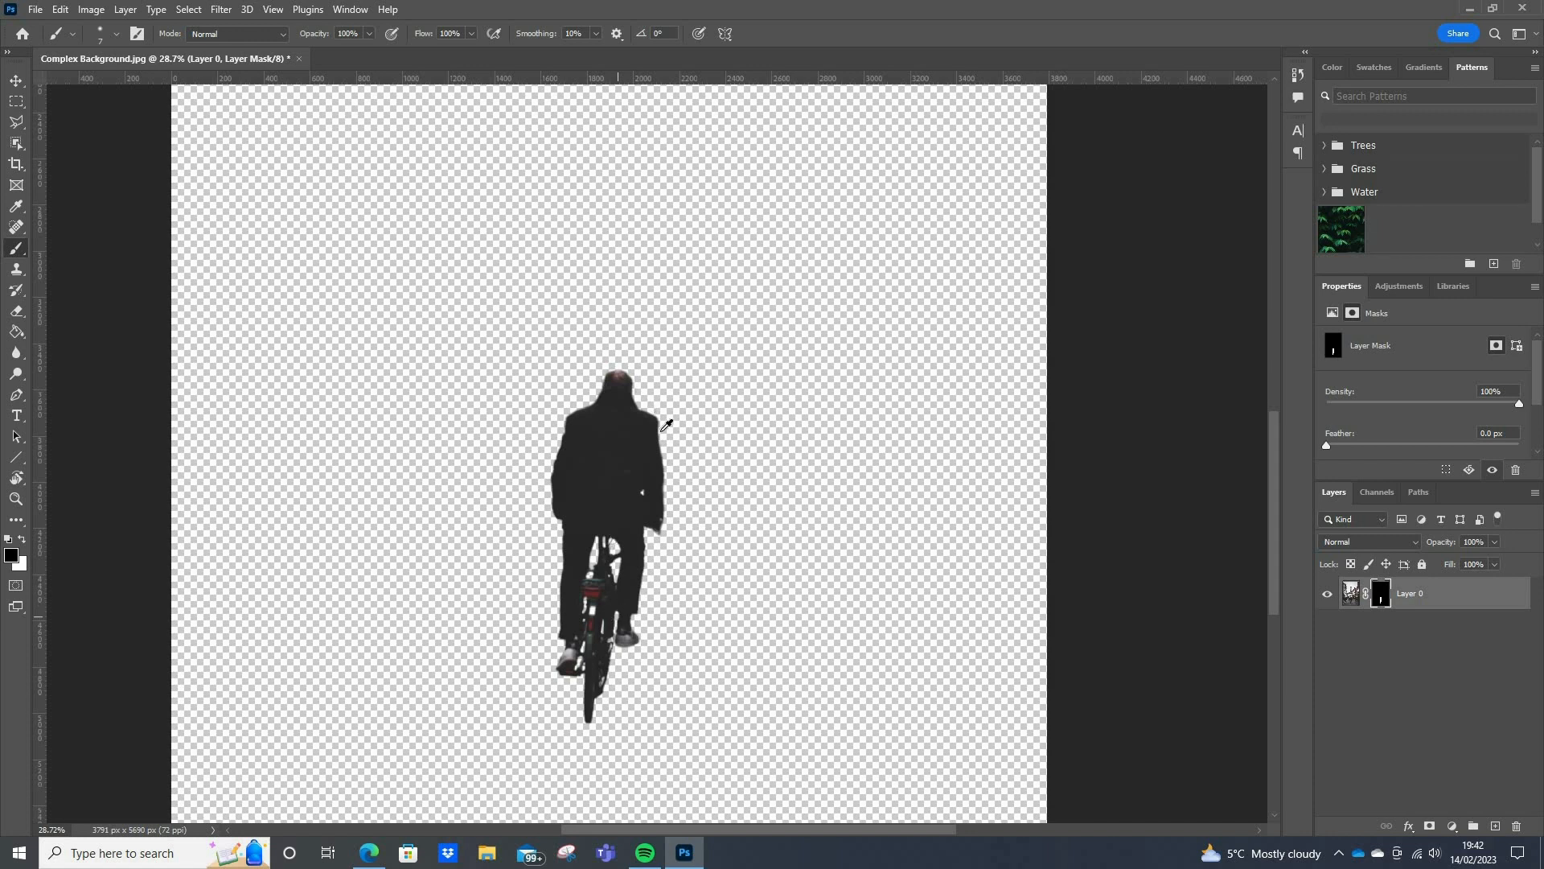
scroll(700, 502, "up", 5)
scroll(700, 502, "up", 3)
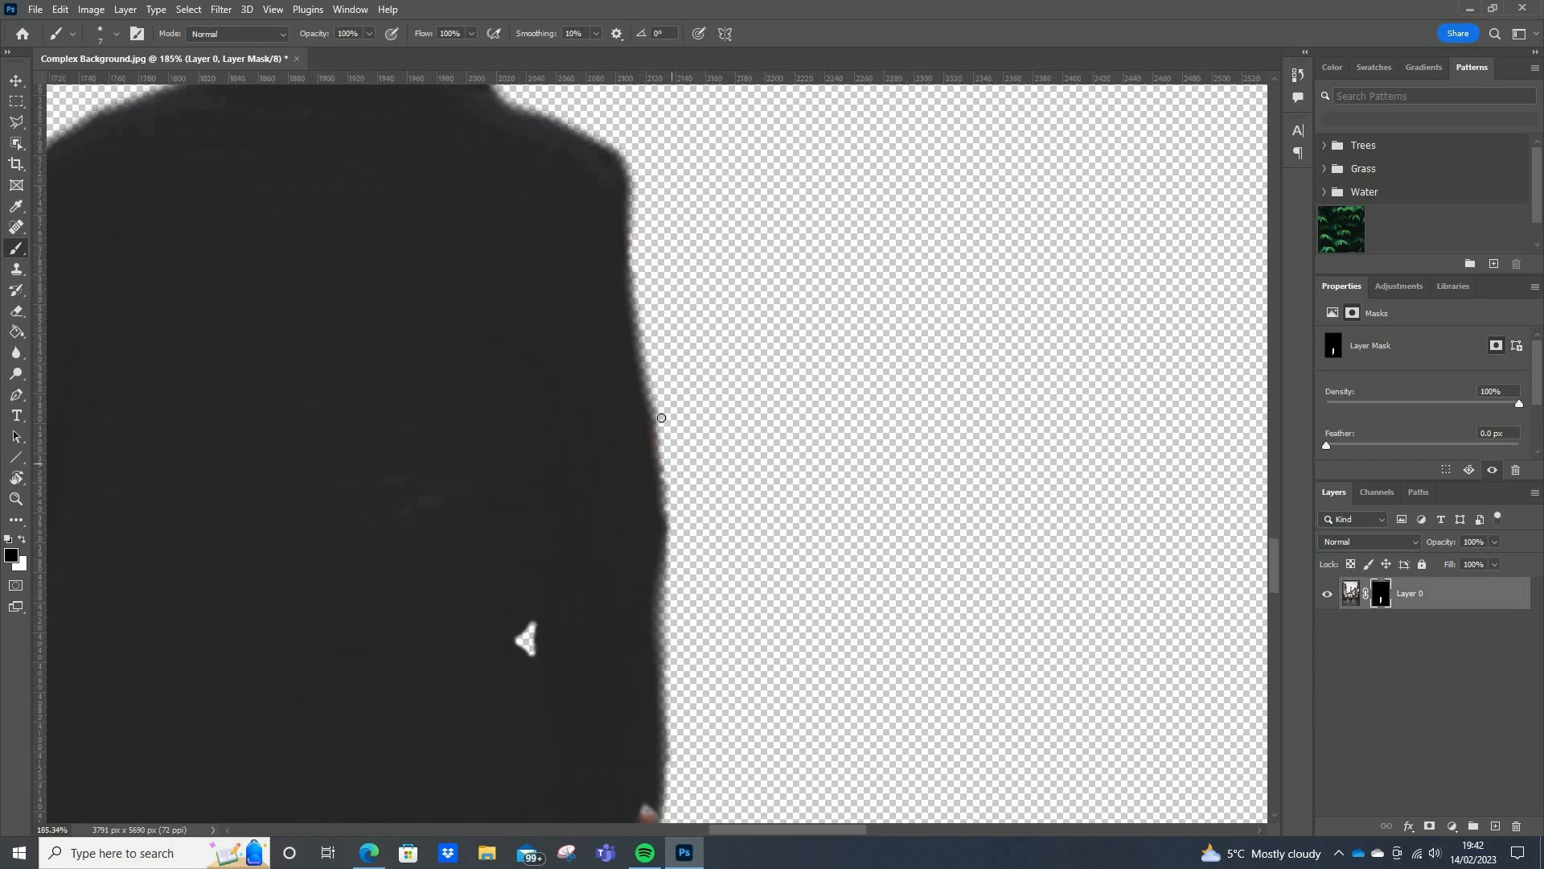
scroll(664, 458, "up", 2)
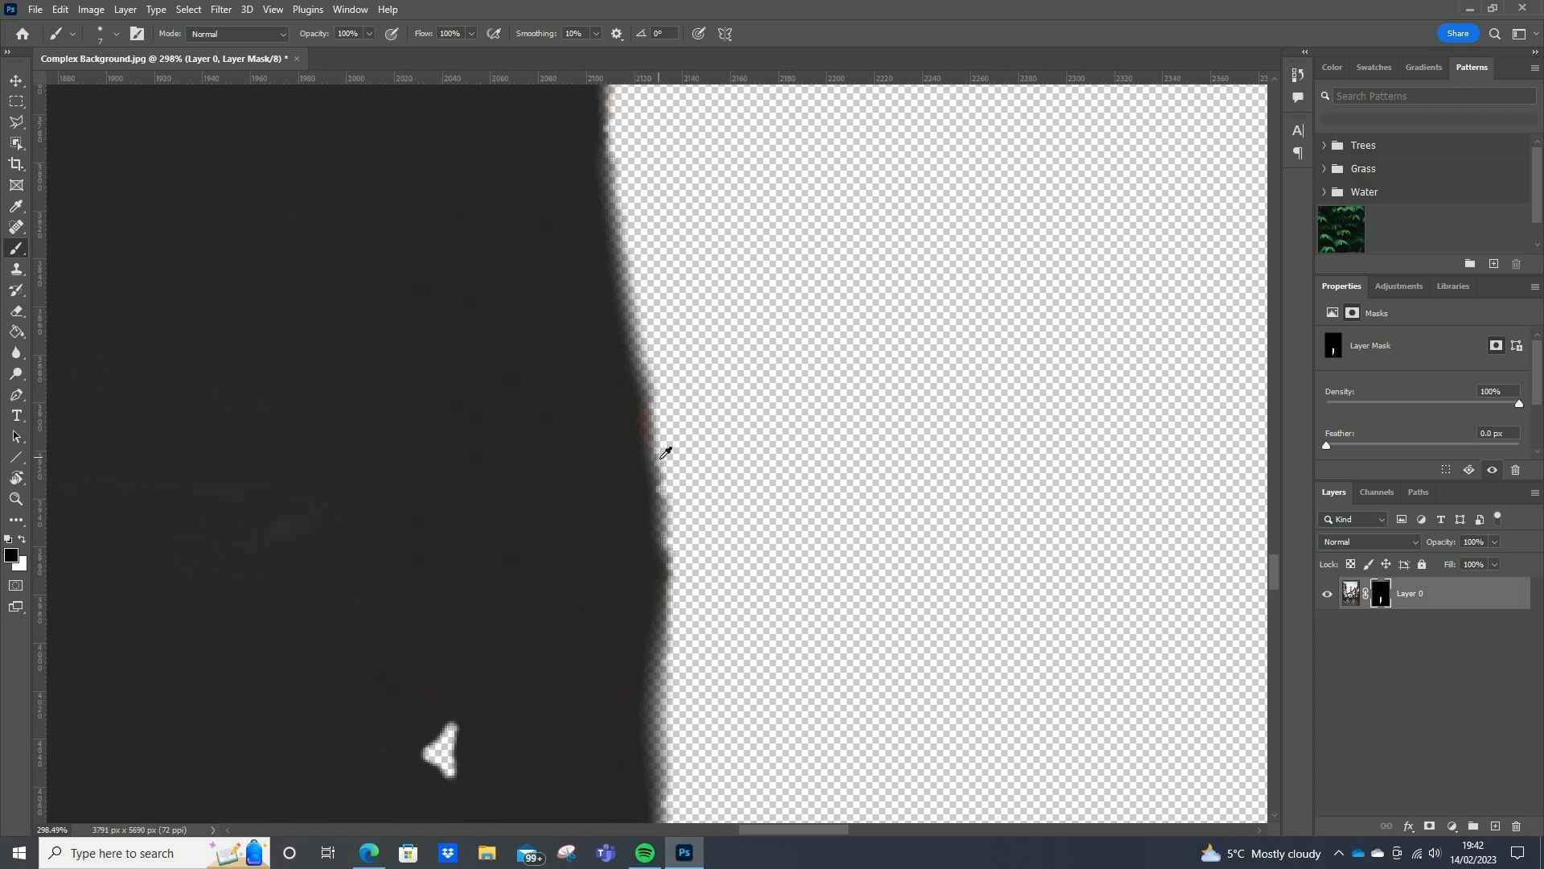
scroll(661, 454, "down", 5)
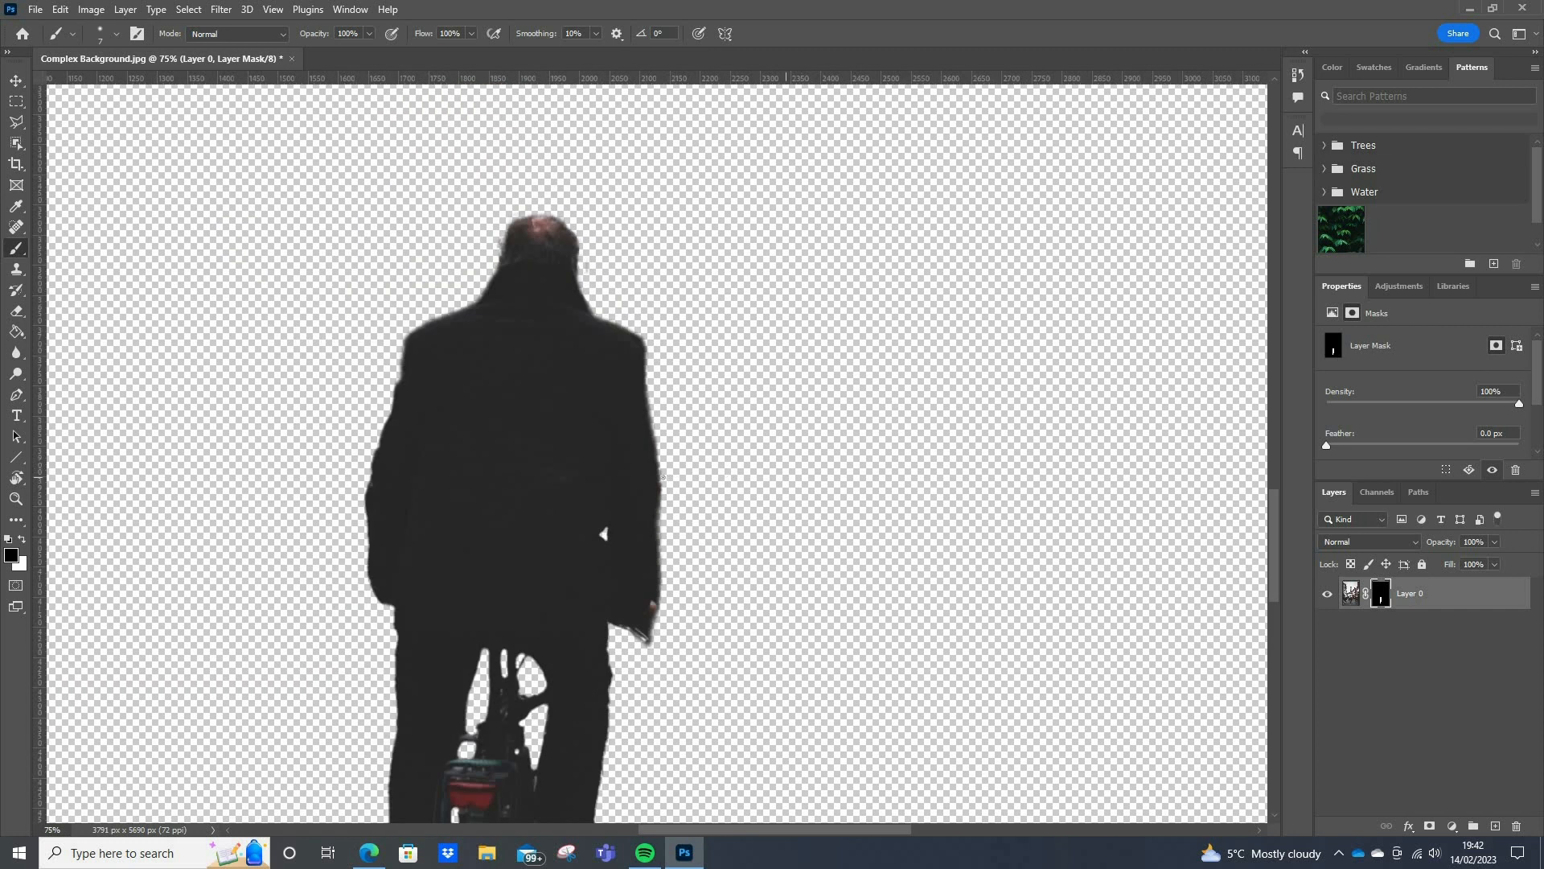
scroll(724, 494, "down", 1)
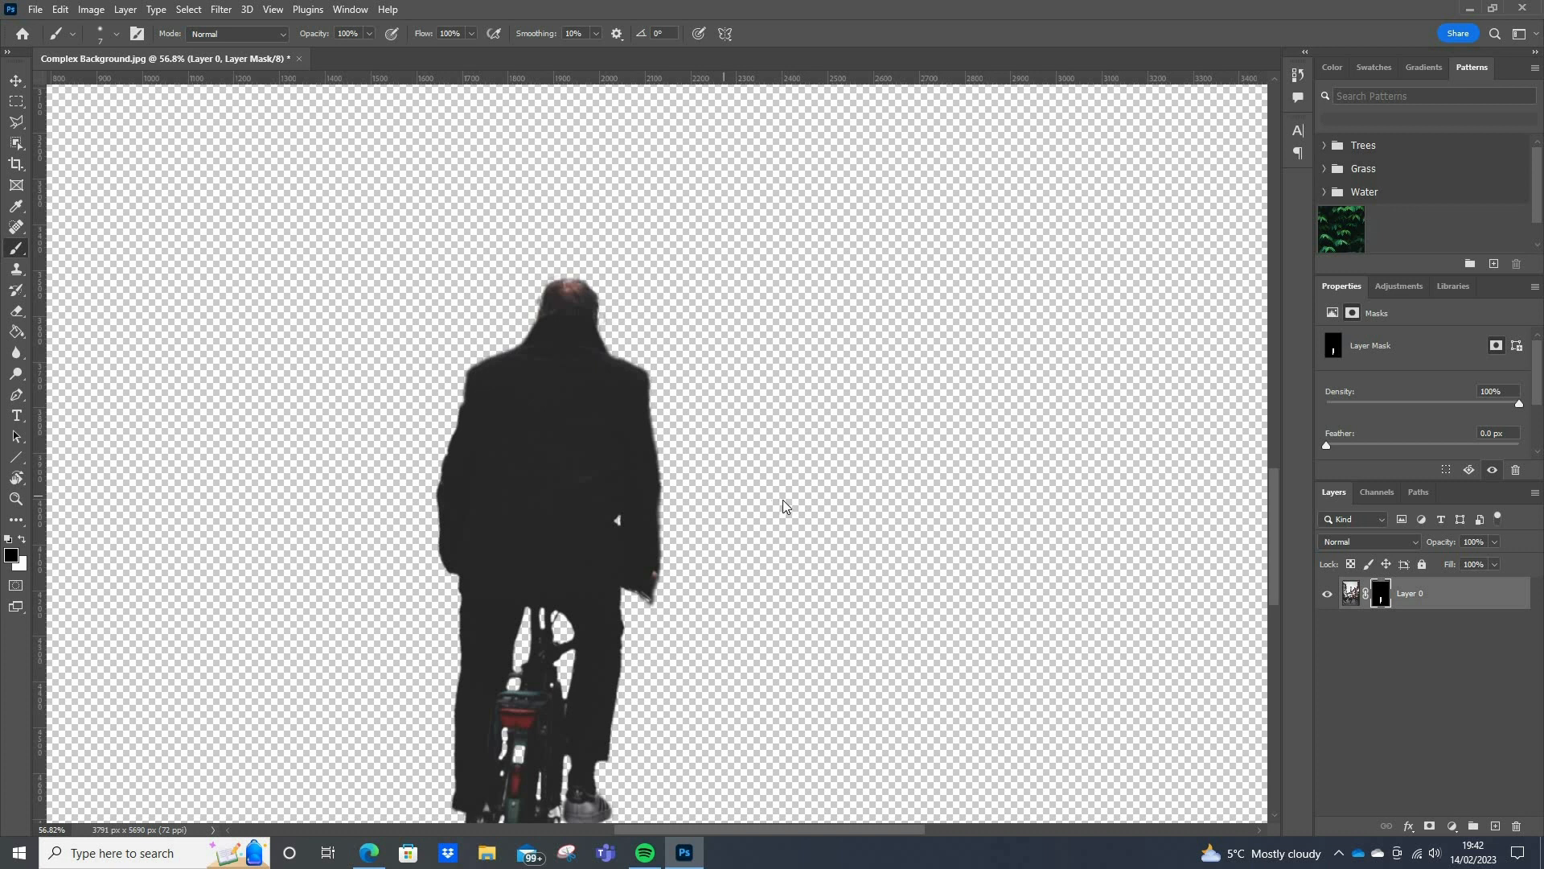
Enlarge the brush to 271 px and check the jacket's edges up close
left_click_drag(724, 495, 878, 484)
mouse_move(760, 478)
left_mouse_down()
mouse_move(765, 442)
mouse_move(762, 651)
left_mouse_up()
scroll(680, 467, "up", 5)
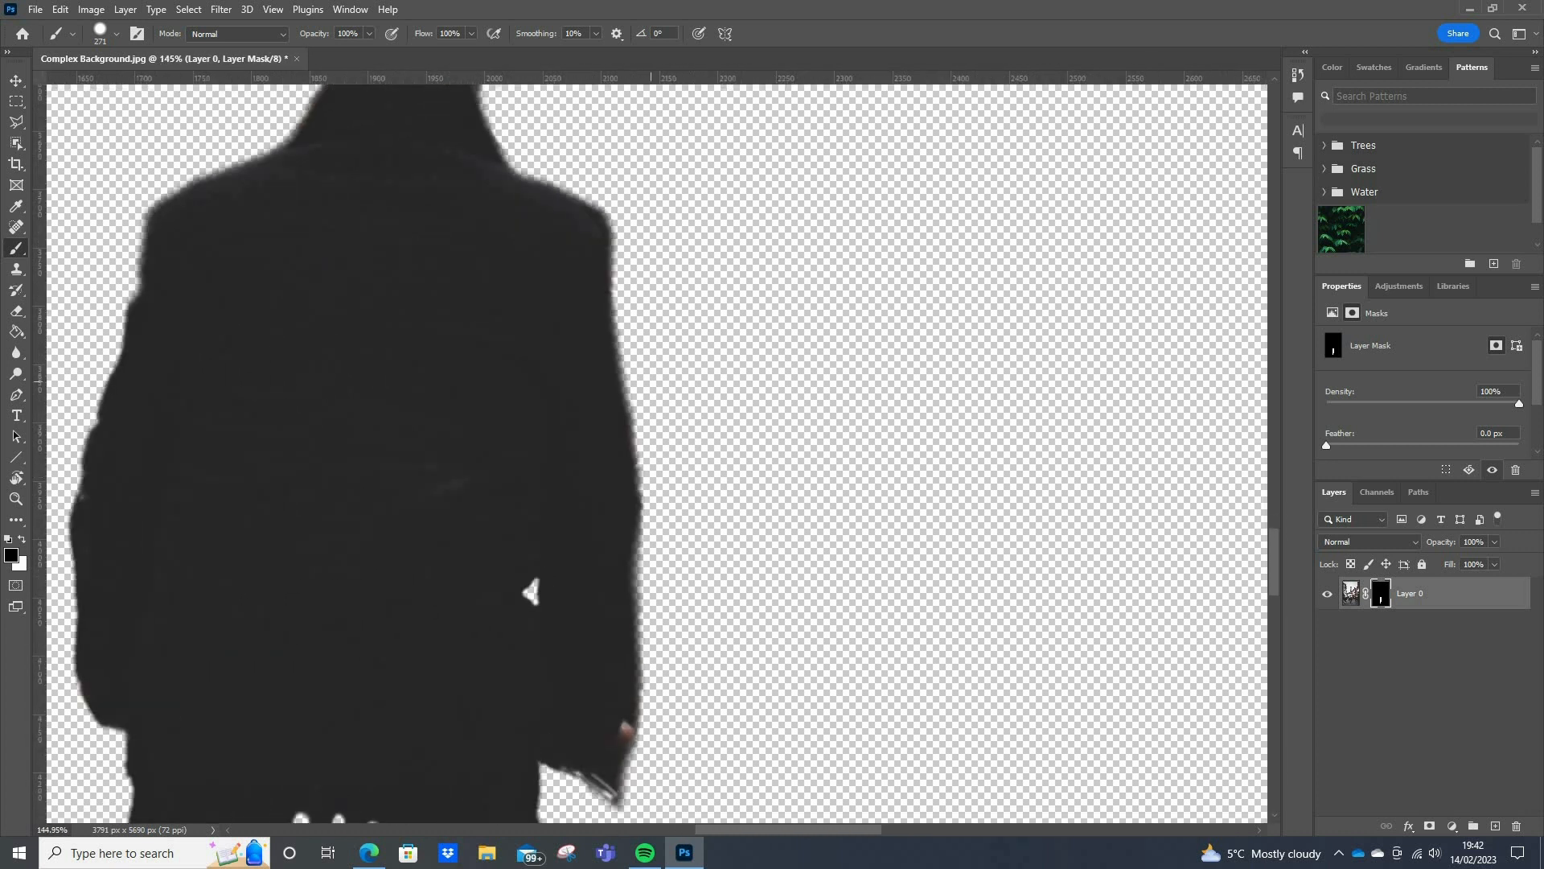
scroll(701, 459, "down", 7)
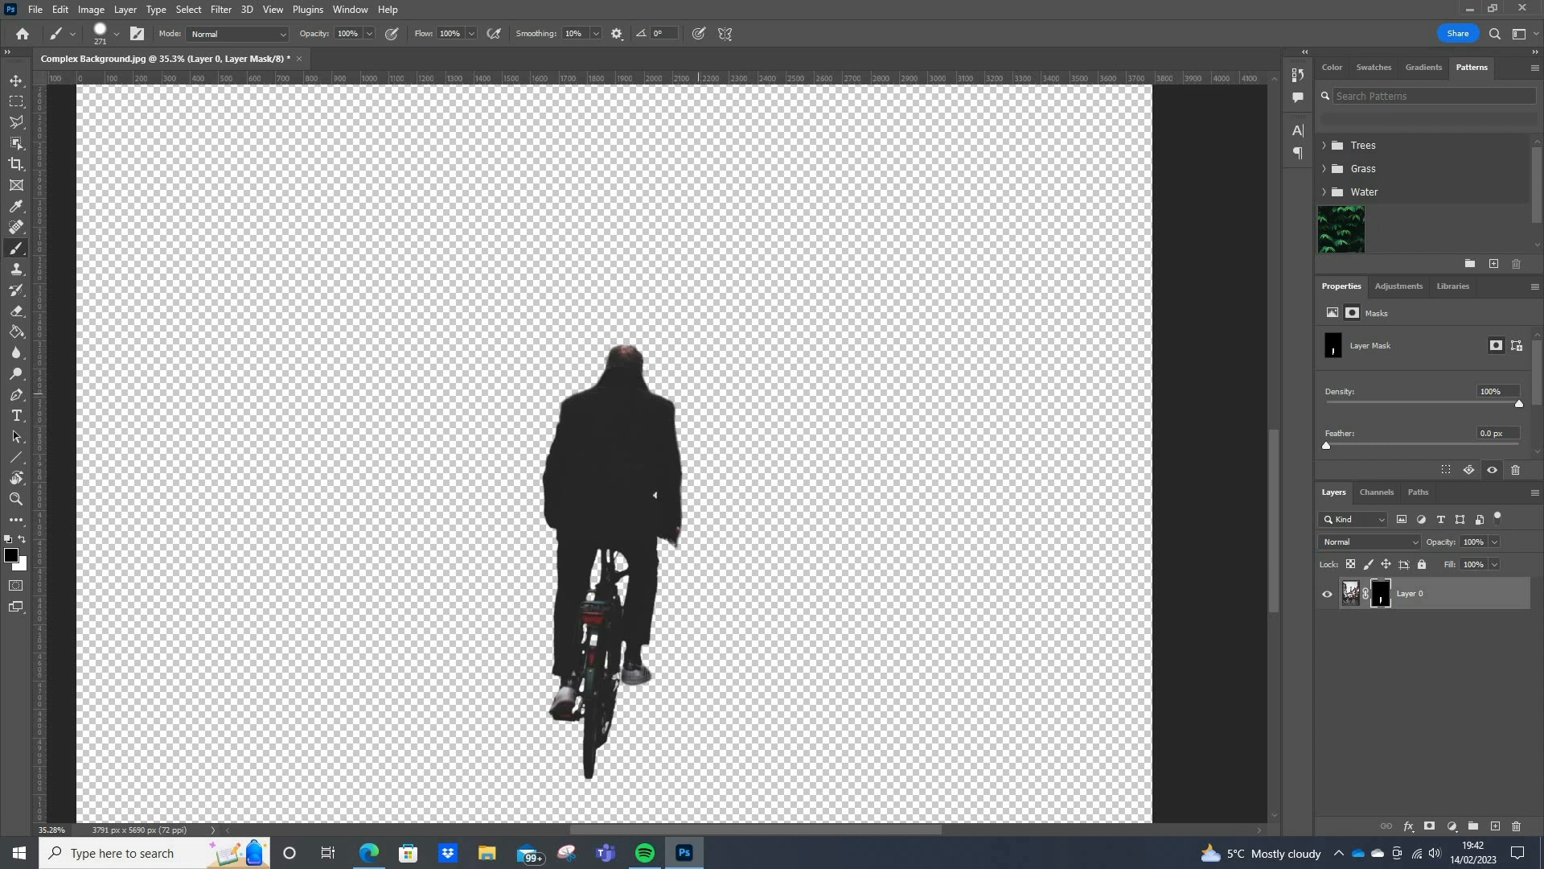
Try different brush diameters and hardness levels over the empty canvas, and set the brush size to 601 px
left_click_drag(878, 442, 878, 442)
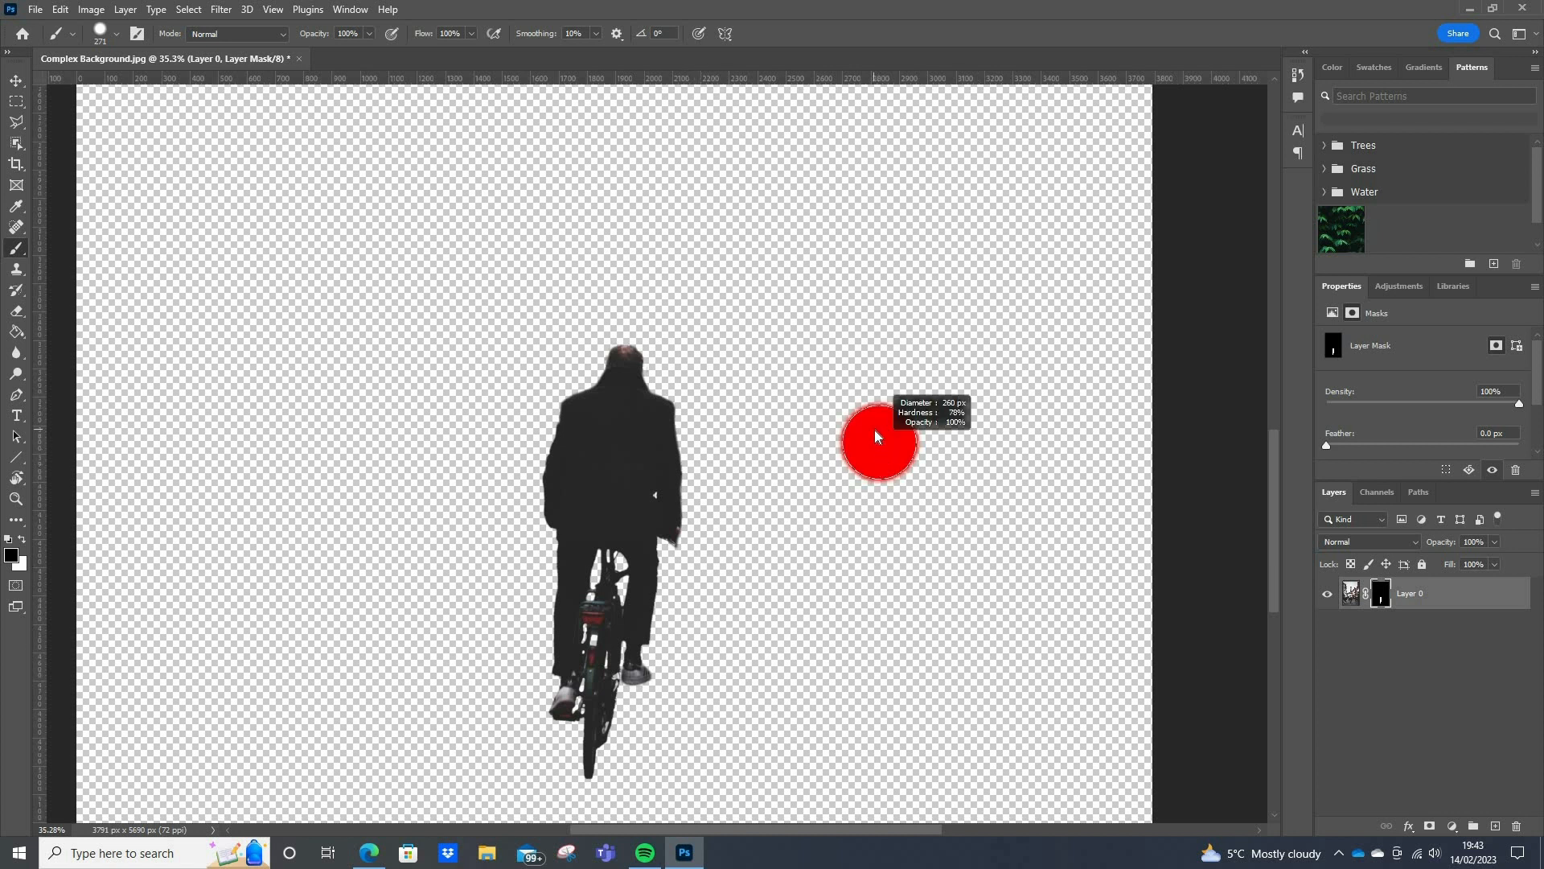
left_click_drag(875, 431, 875, 432)
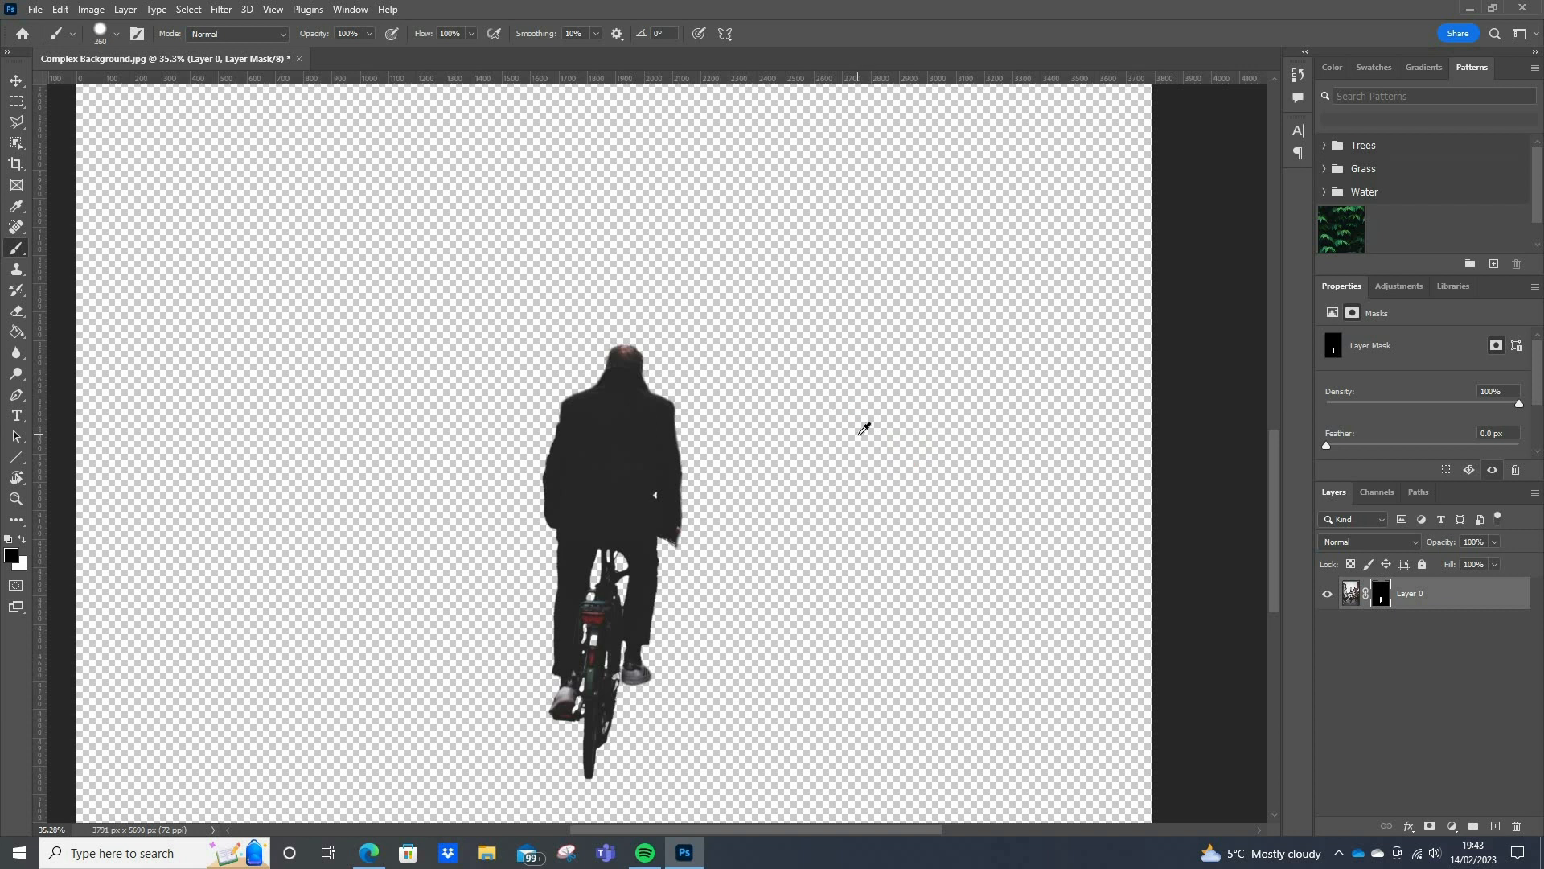
left_click_drag(858, 434, 858, 434)
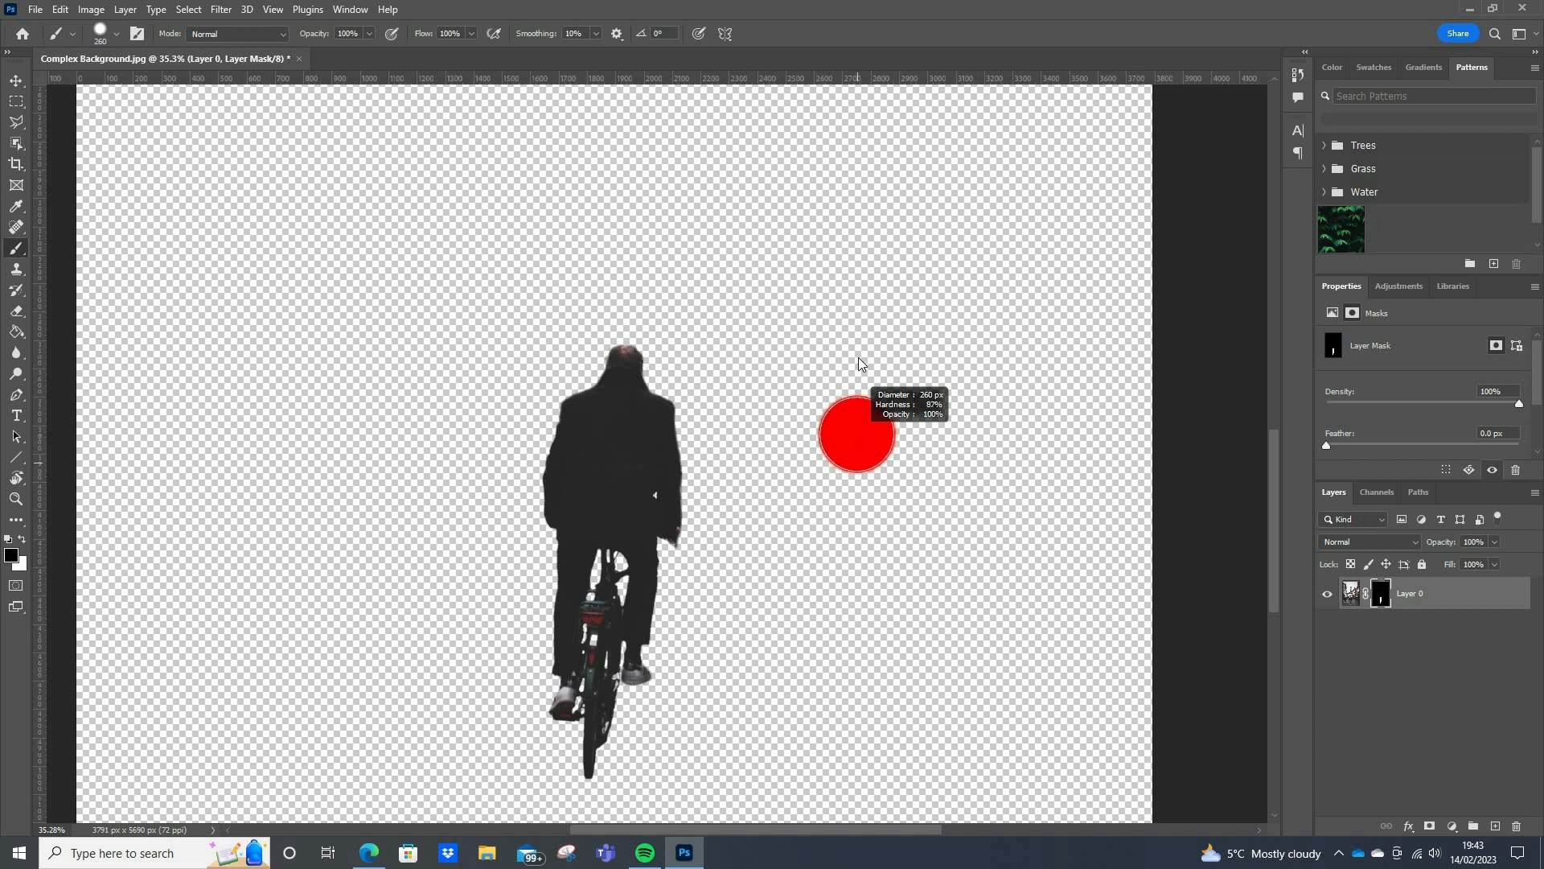
left_click_drag(859, 363, 868, 468)
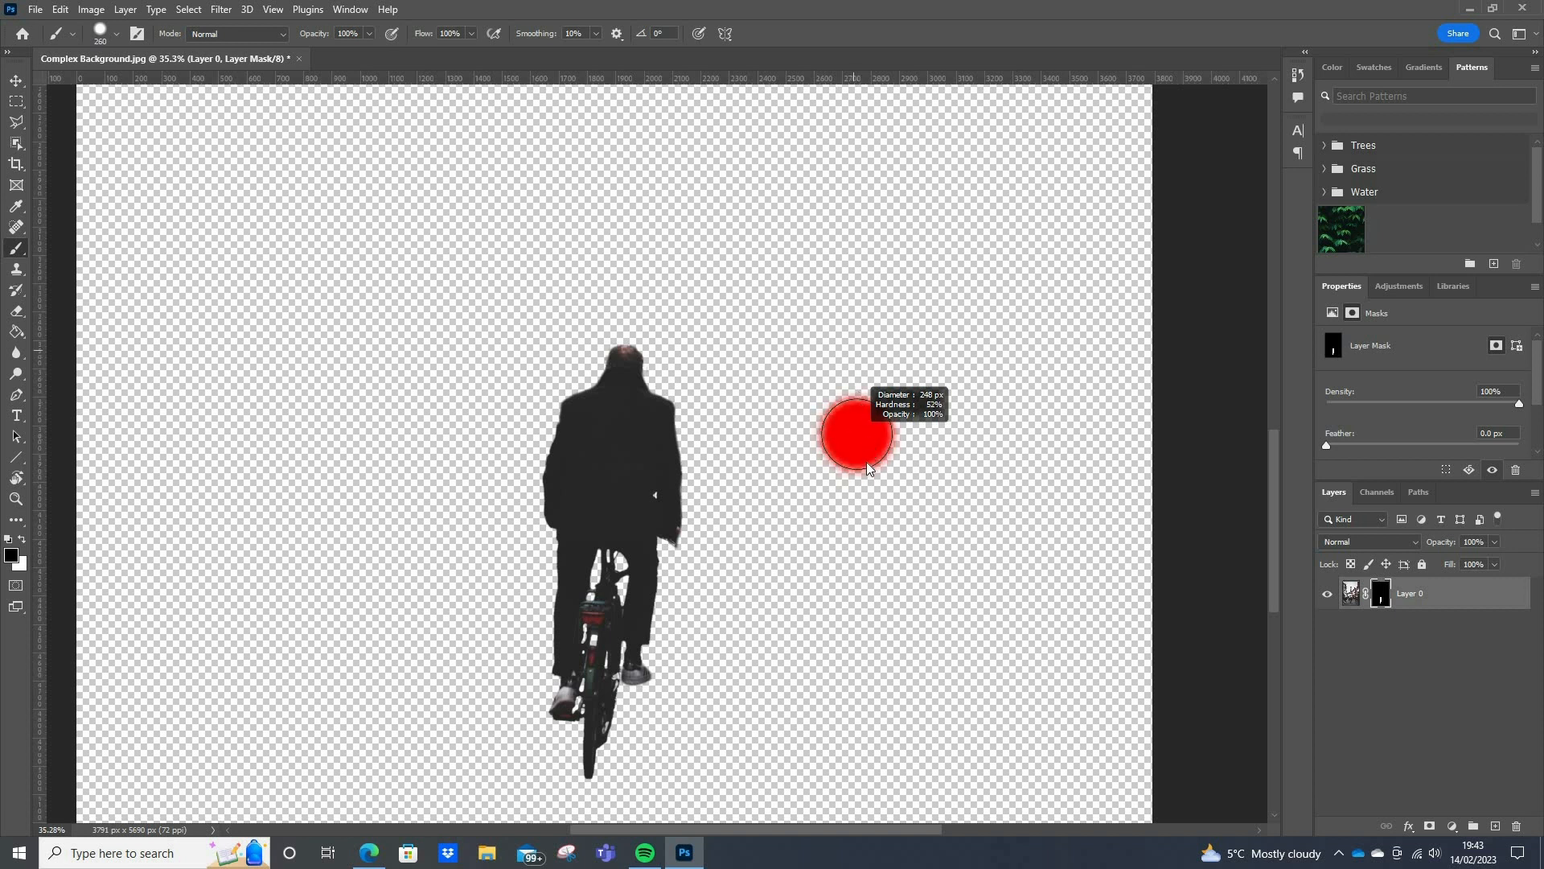
mouse_move(865, 394)
left_mouse_down()
mouse_move(856, 442)
mouse_move(964, 442)
mouse_move(865, 442)
mouse_move(867, 334)
mouse_move(865, 472)
mouse_move(866, 341)
mouse_move(865, 431)
mouse_move(856, 409)
left_mouse_up()
scroll(712, 444, "down", 2)
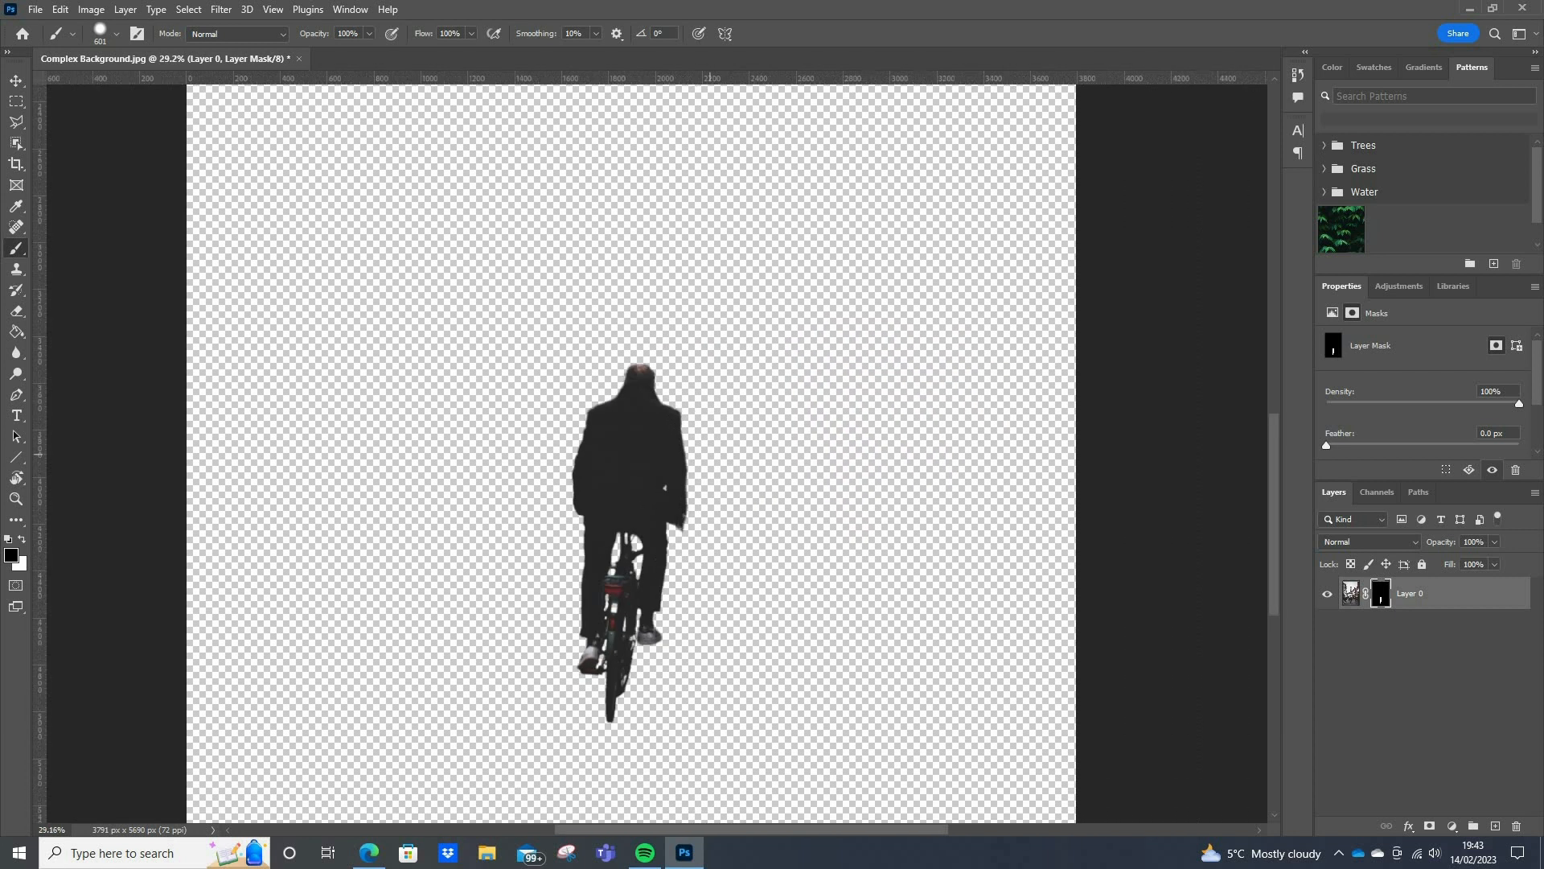